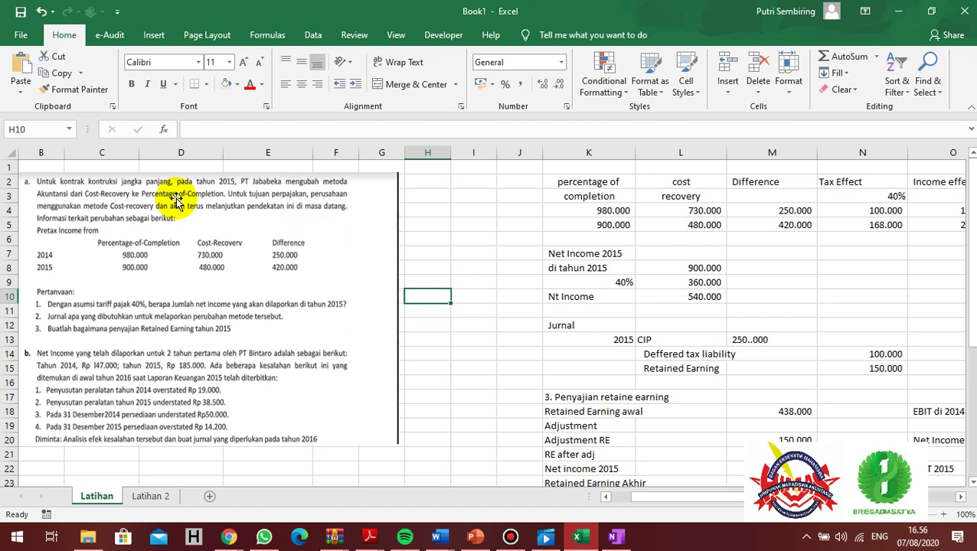
Label the two data rows of the comparison table with the years 2014 in J4 and 2015 in J5.
click(432, 202)
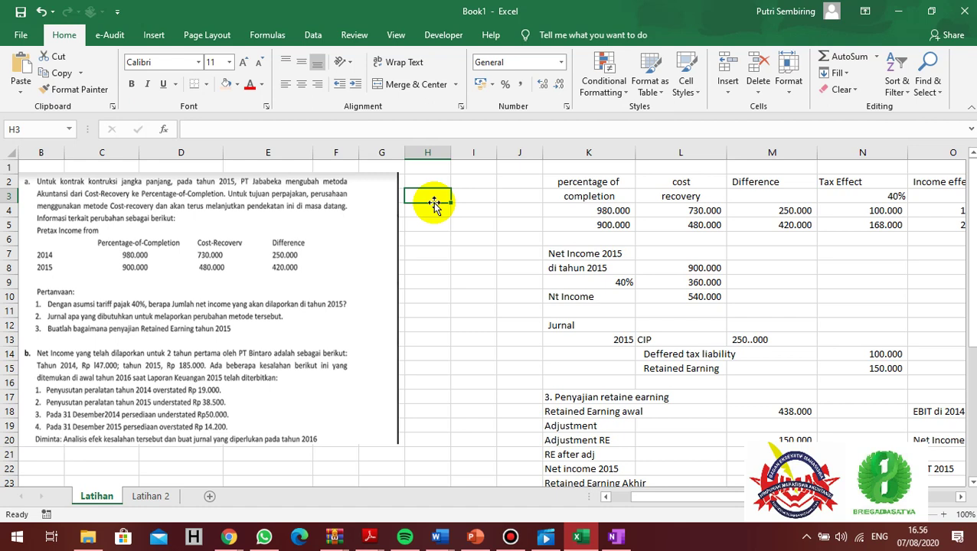
click(491, 254)
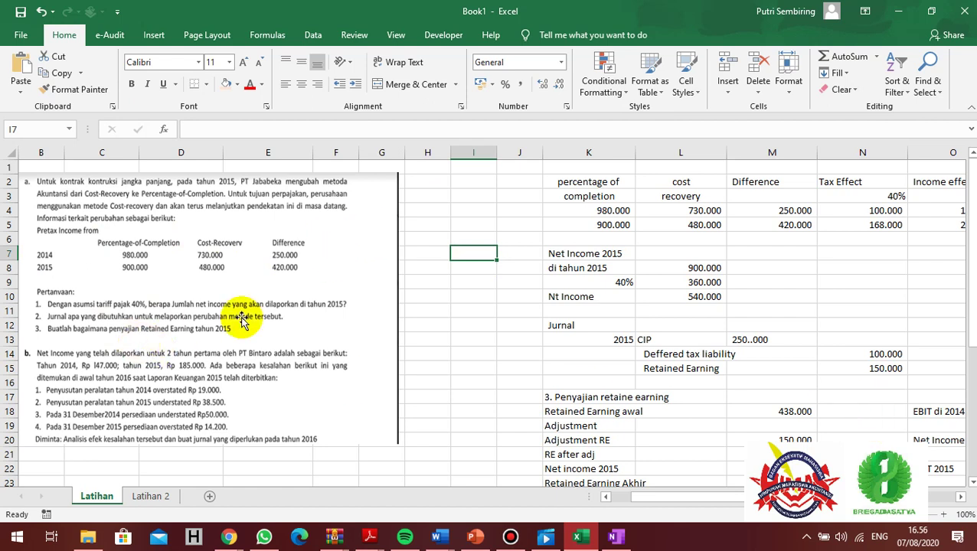
click(601, 182)
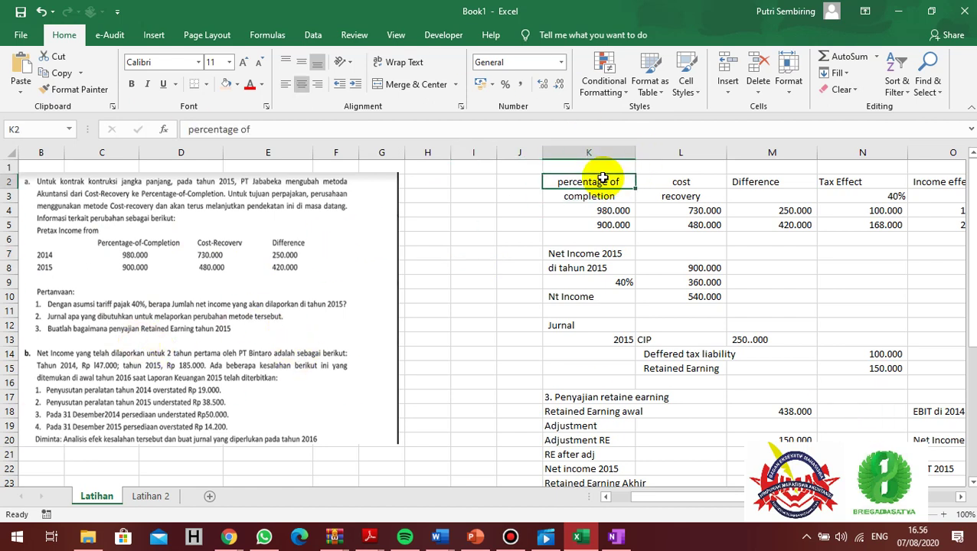
click(528, 206)
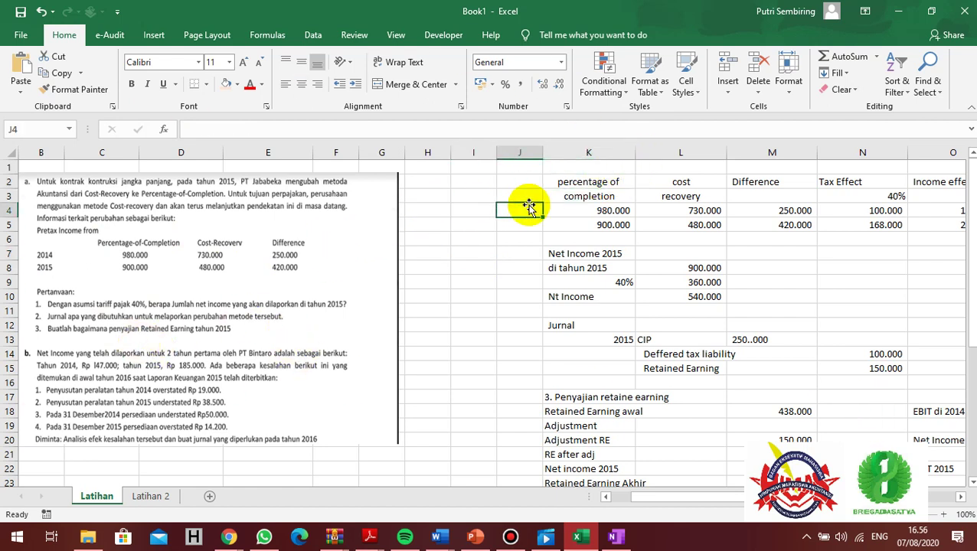
text(2014)
key(Return)
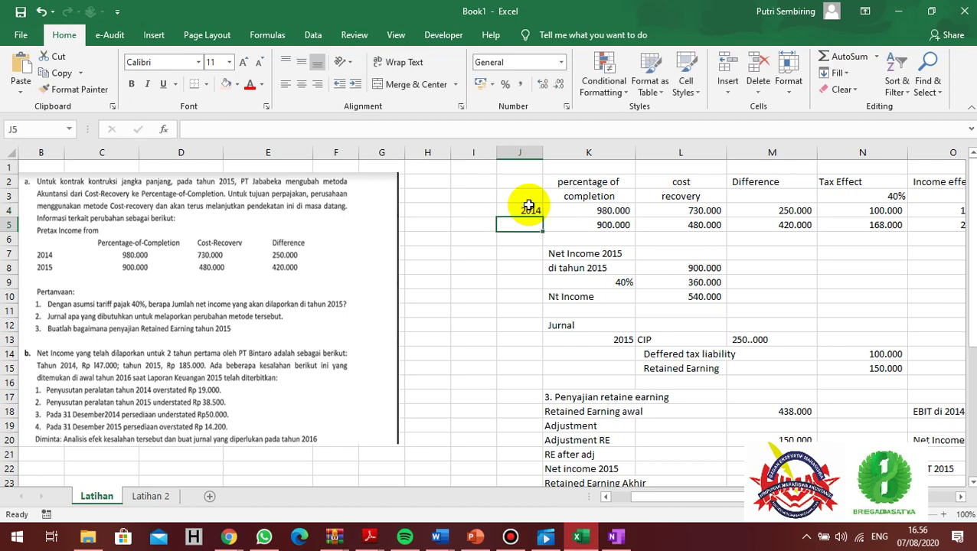
text(2015)
key(Tab)
key(Up)
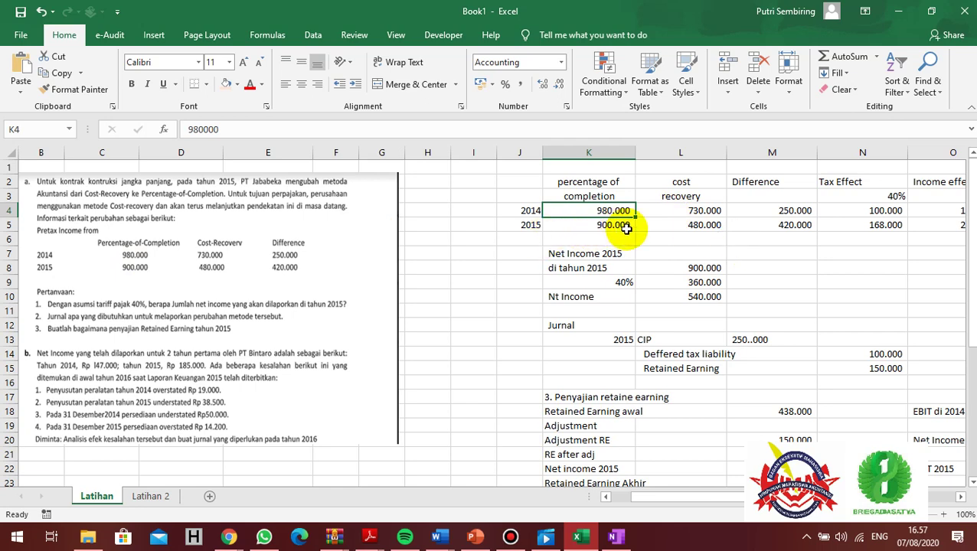
Review the 2014 row from the percentage-of-completion income across to the income effect.
key(Right)
key(Right)
key(Right)
key(Right)
key(Right)
key(Right)
key(Right)
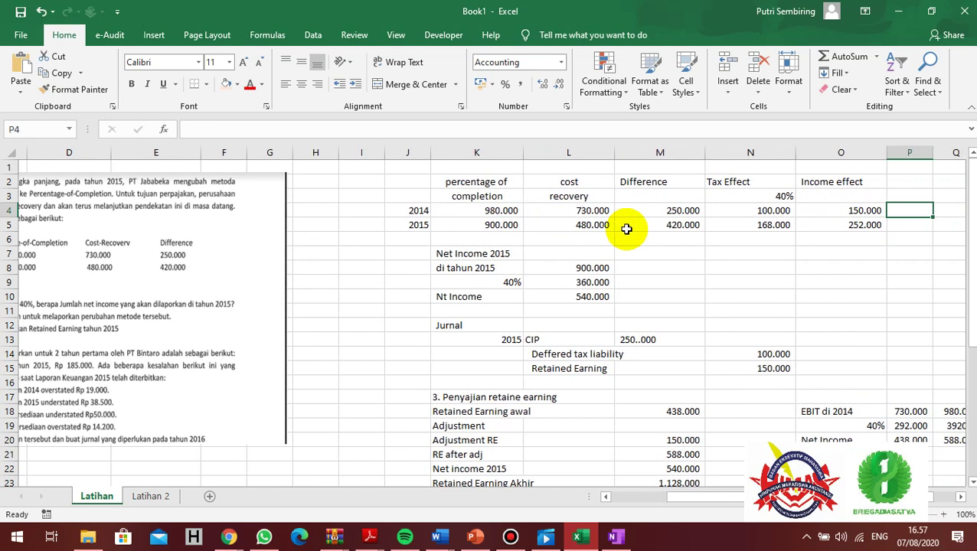
key(Left)
key(Left)
key(Left)
key(Left)
key(Left)
key(Left)
key(Left)
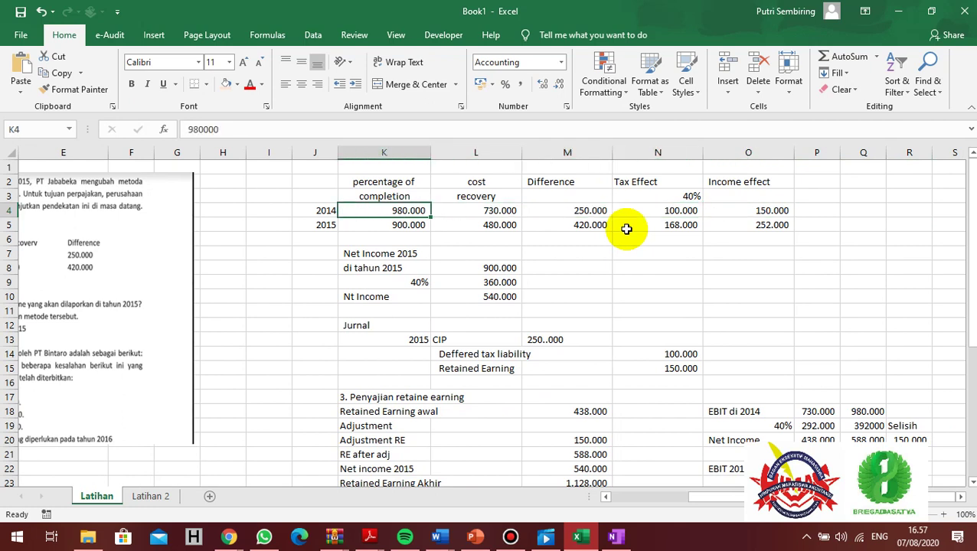
Highlight the 2014 difference in M4 with a light orange fill.
key(Right)
key(Right)
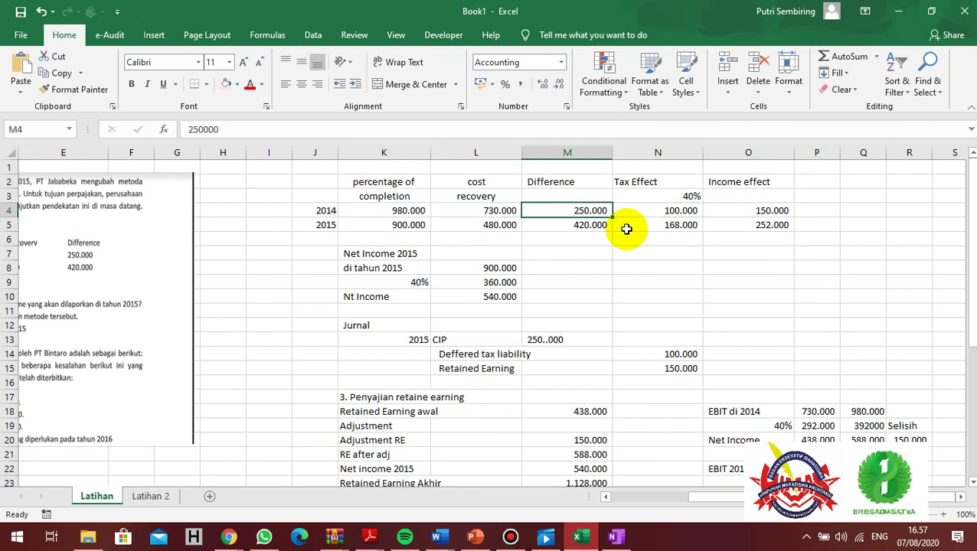
click(226, 86)
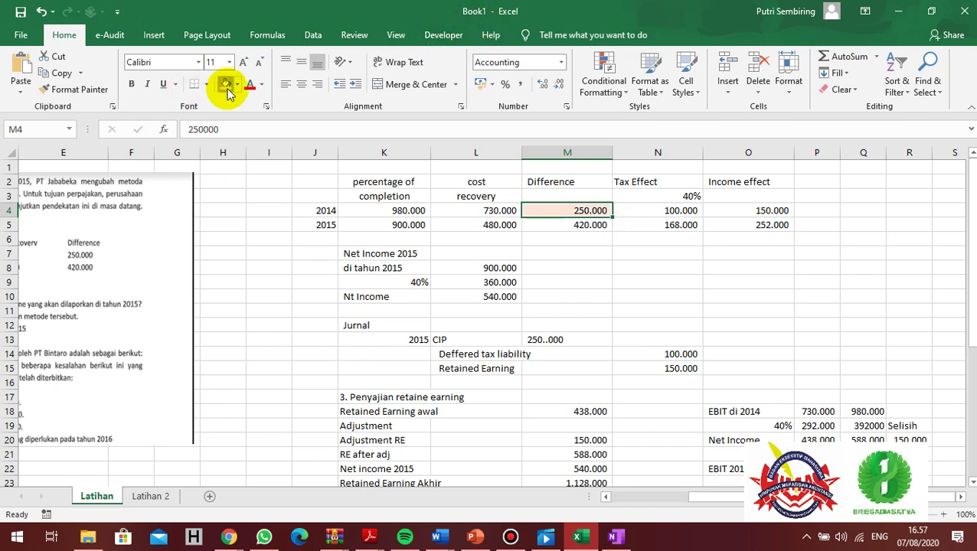
Highlight the 2015 difference in M5 with the same light orange fill.
click(420, 225)
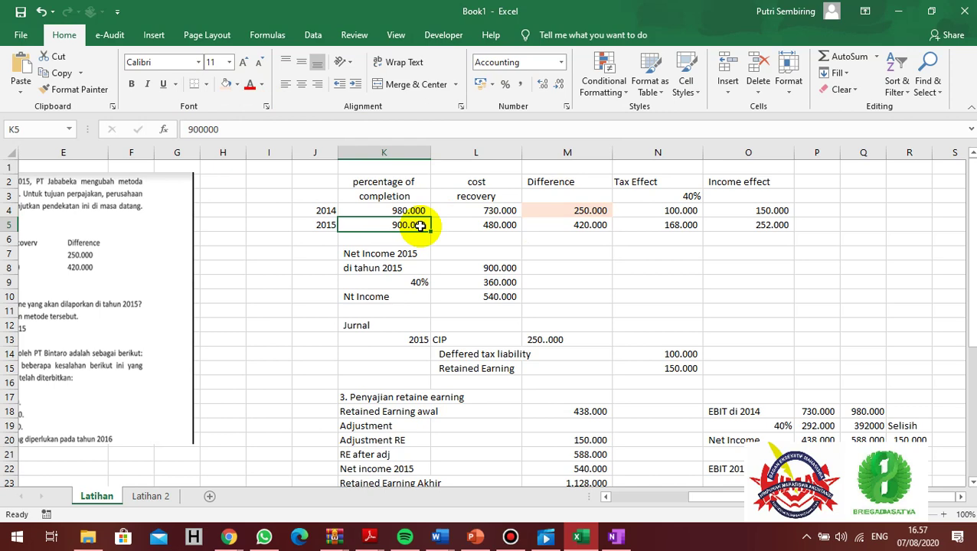
drag(692, 499, 635, 515)
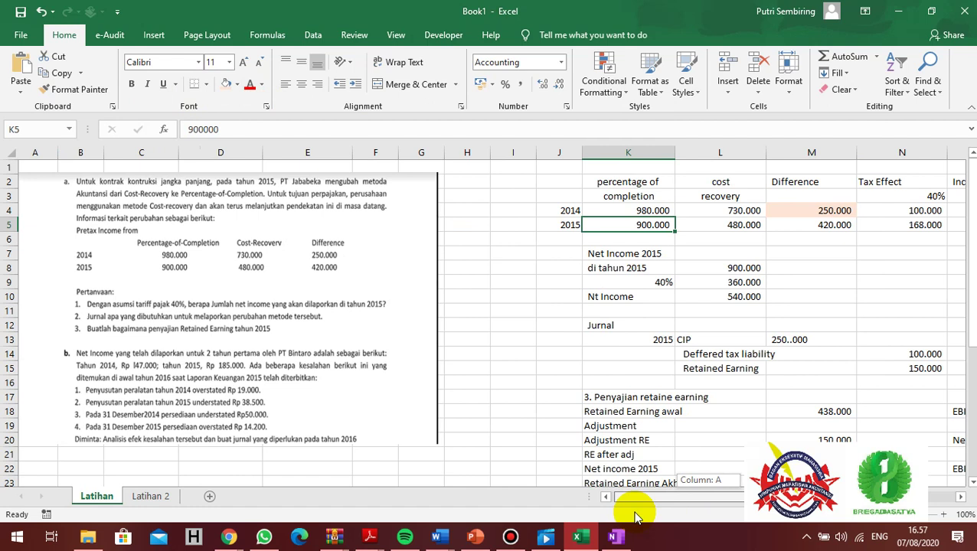
drag(635, 515, 632, 512)
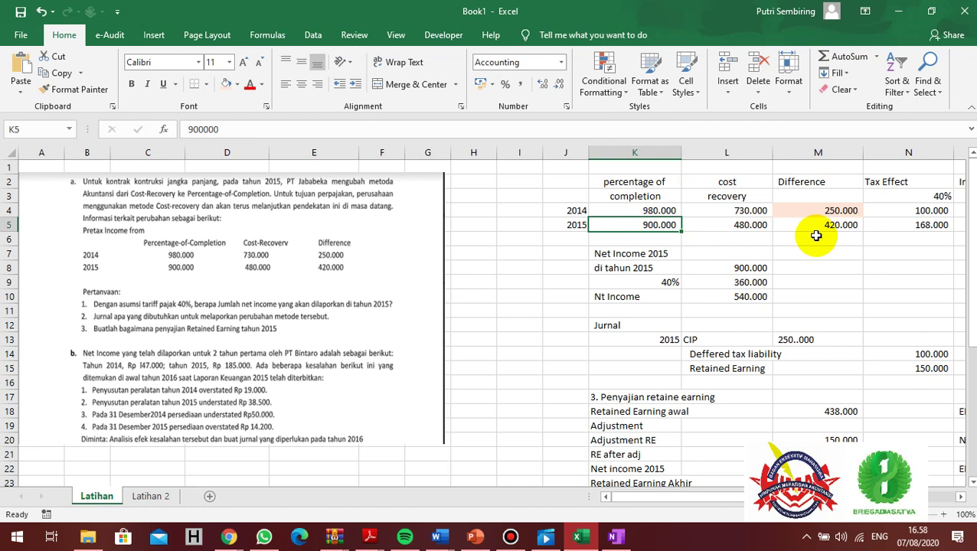
click(816, 236)
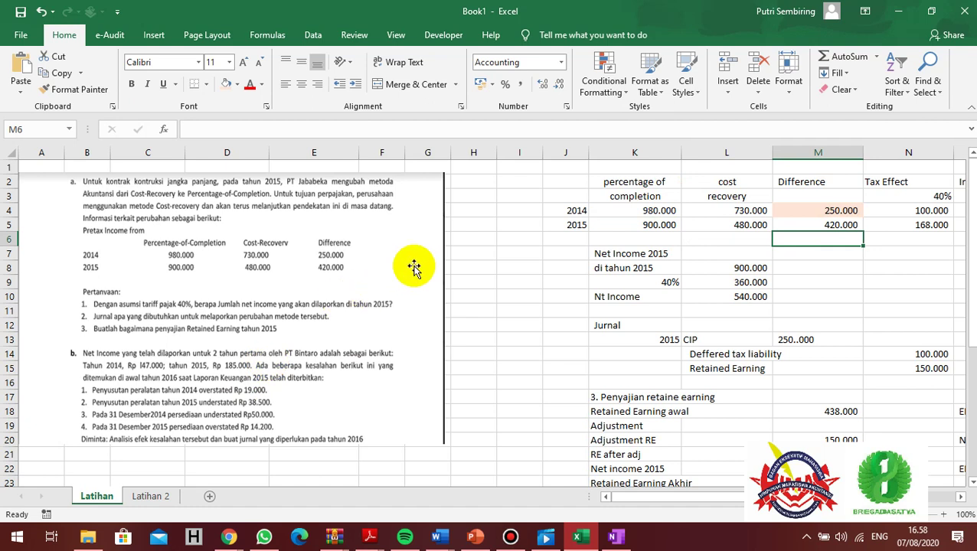
click(821, 208)
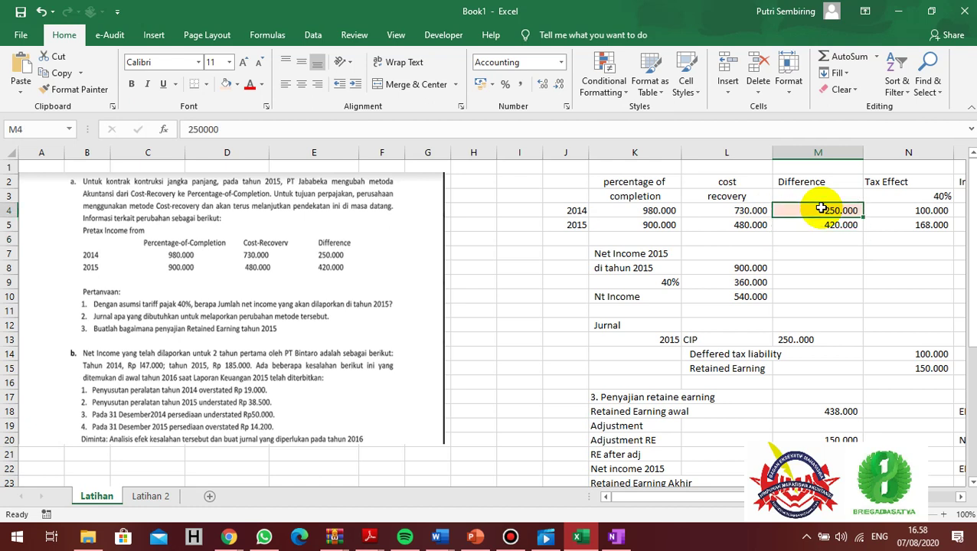
key(Down)
key(Left)
key(Right)
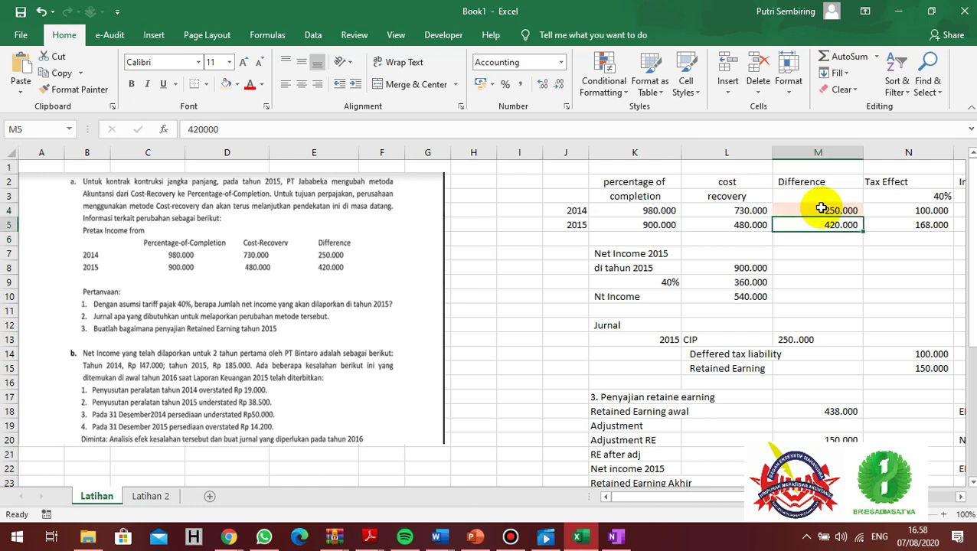
click(229, 84)
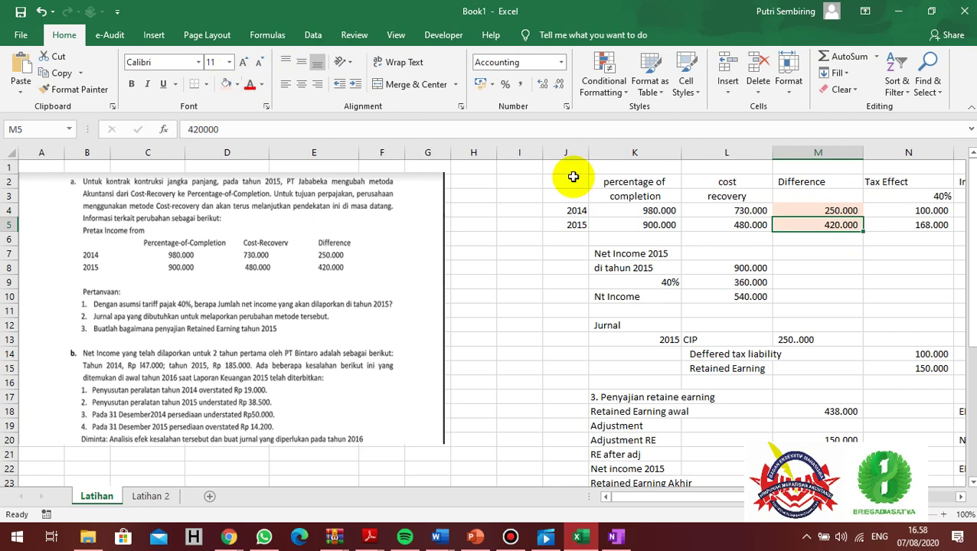
Examine the 2015 row's tax and income effects, and return to the exercise text and its questions.
click(867, 226)
key(Right)
key(Right)
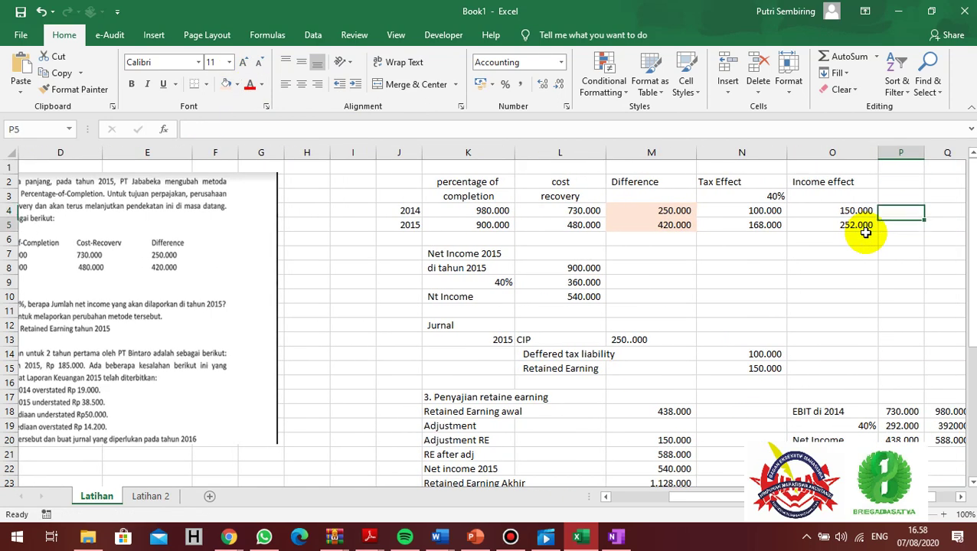
click(865, 233)
key(Left)
key(Left)
key(Left)
key(Left)
key(Left)
key(Left)
key(Left)
key(Left)
key(Left)
key(Left)
key(Left)
key(Left)
key(Left)
key(Left)
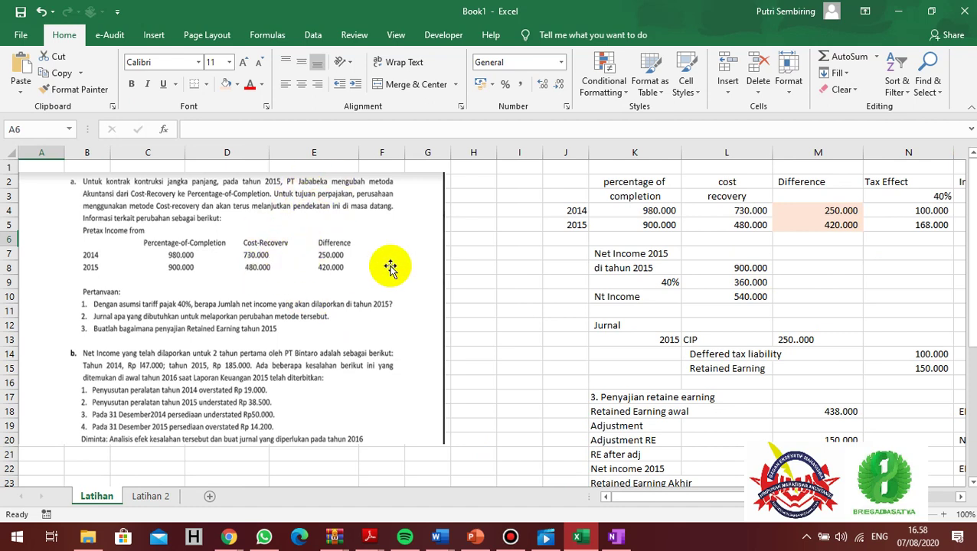
Prefix the label in K8 with EBIT so it reads "EBIT di tahun 2015".
click(647, 268)
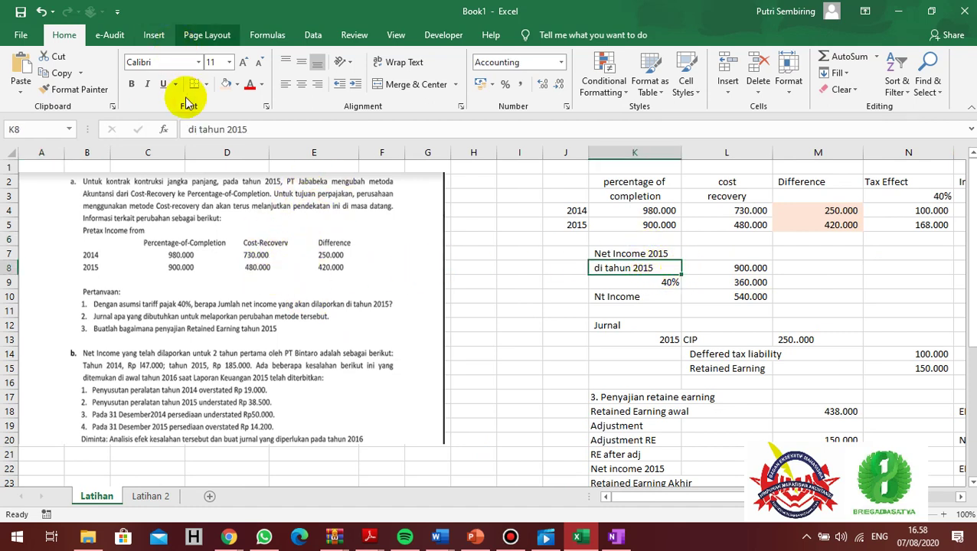
click(187, 130)
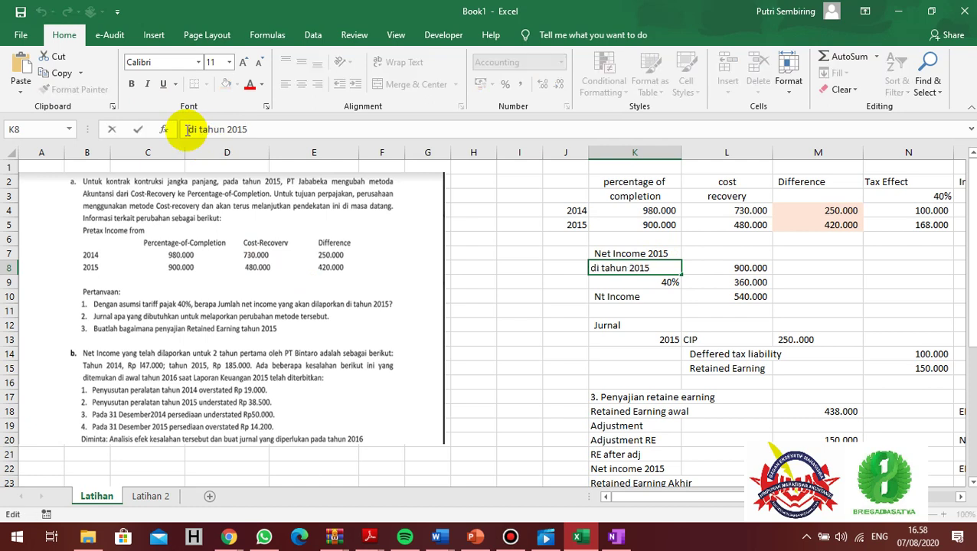
key(Caps_Lock)
text(EBIT)
key(Caps_Lock)
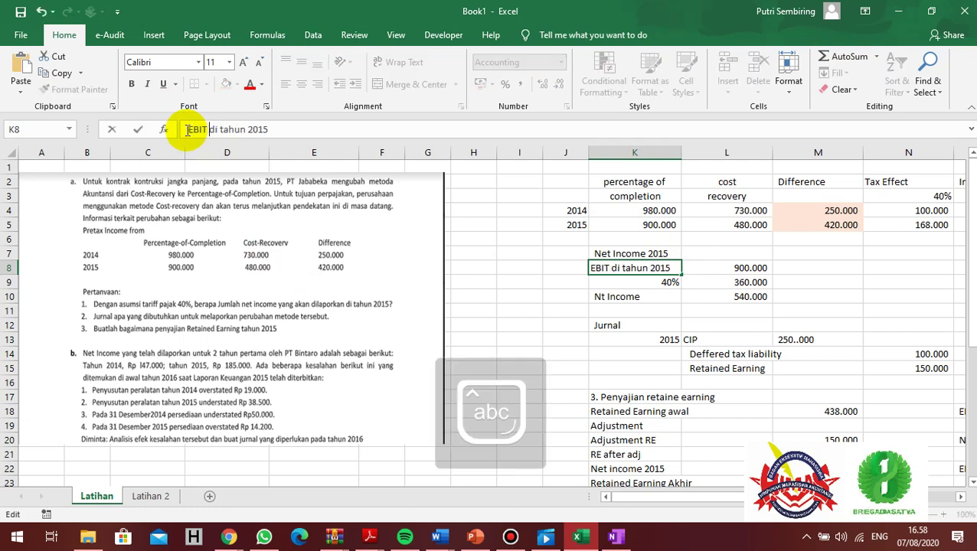
key(Right)
key(Right)
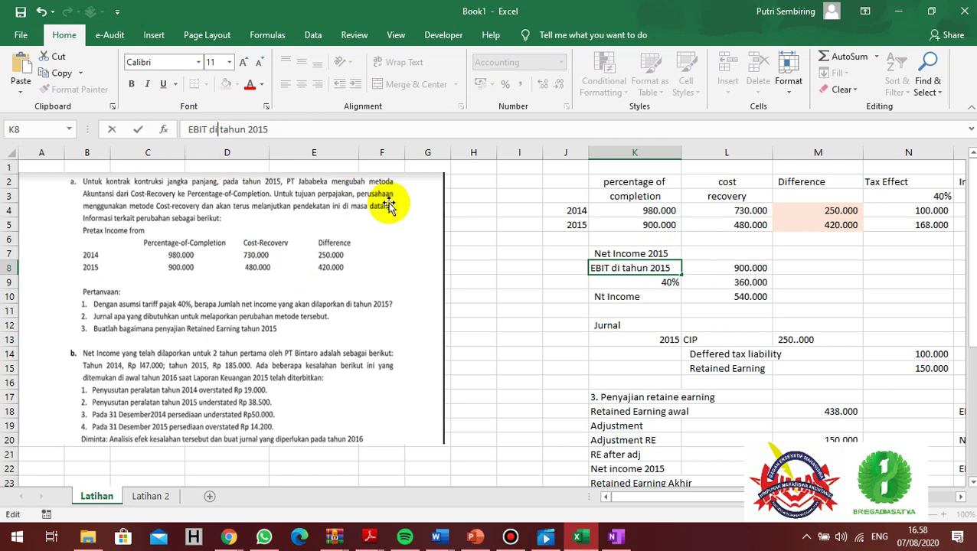
click(748, 271)
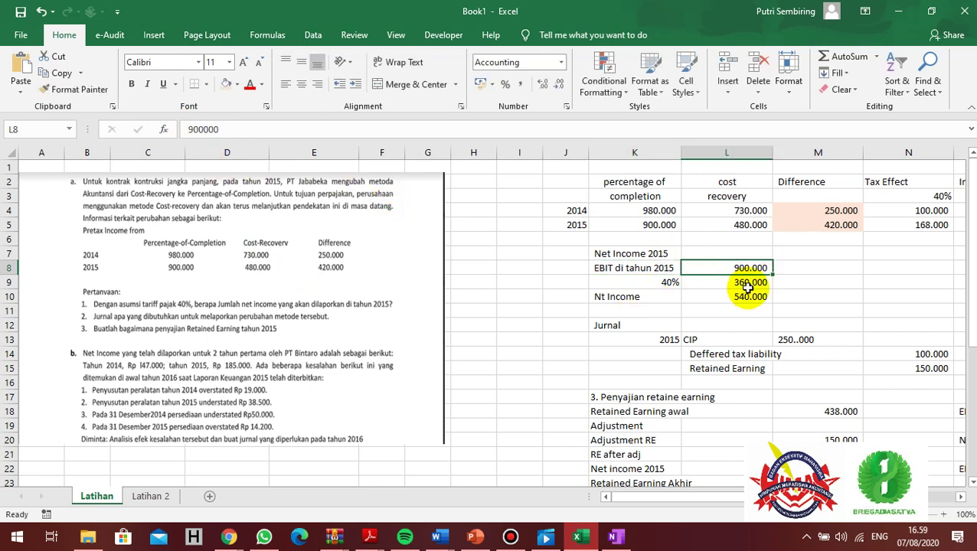
Inspect the formulas in L9 and L10, and mark the Net Income 2015 section as "a." in J7.
click(689, 283)
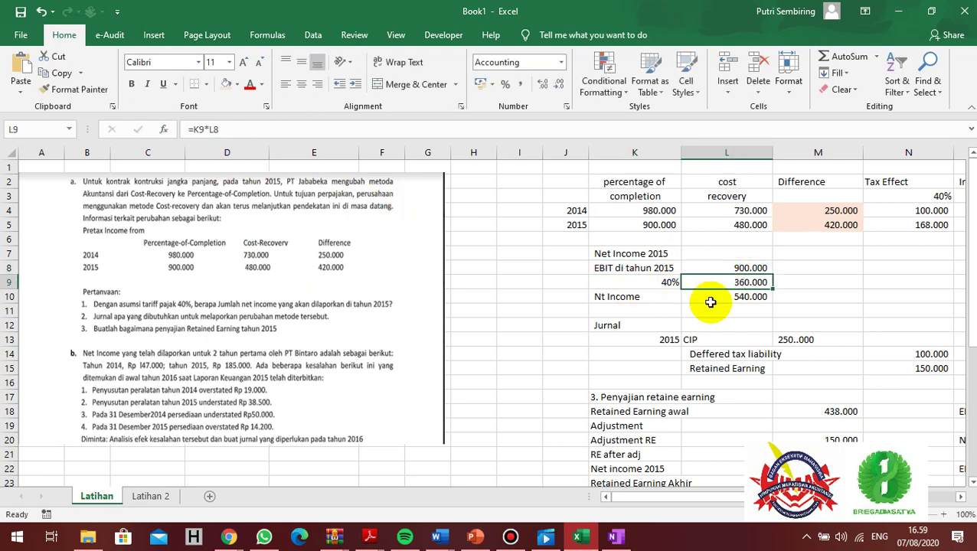
click(710, 302)
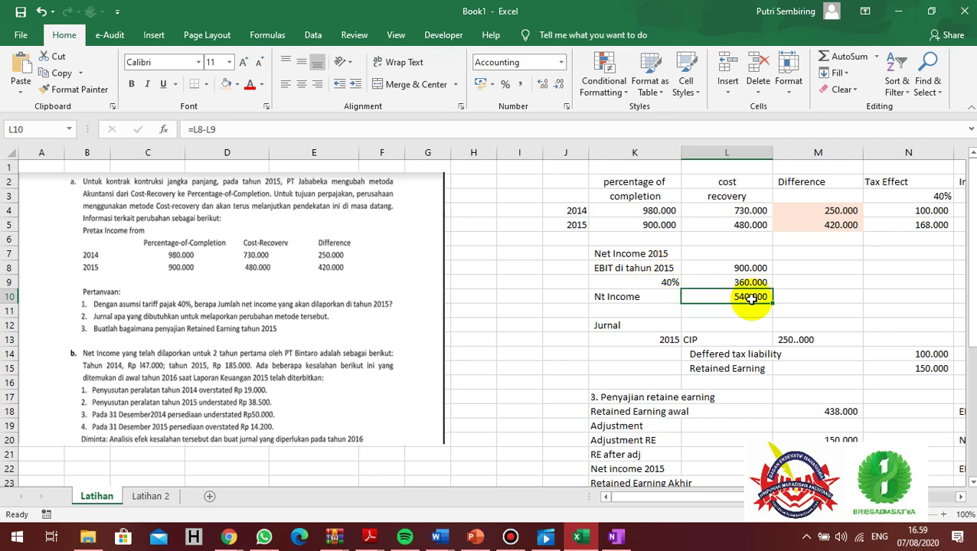
click(574, 254)
text(a.)
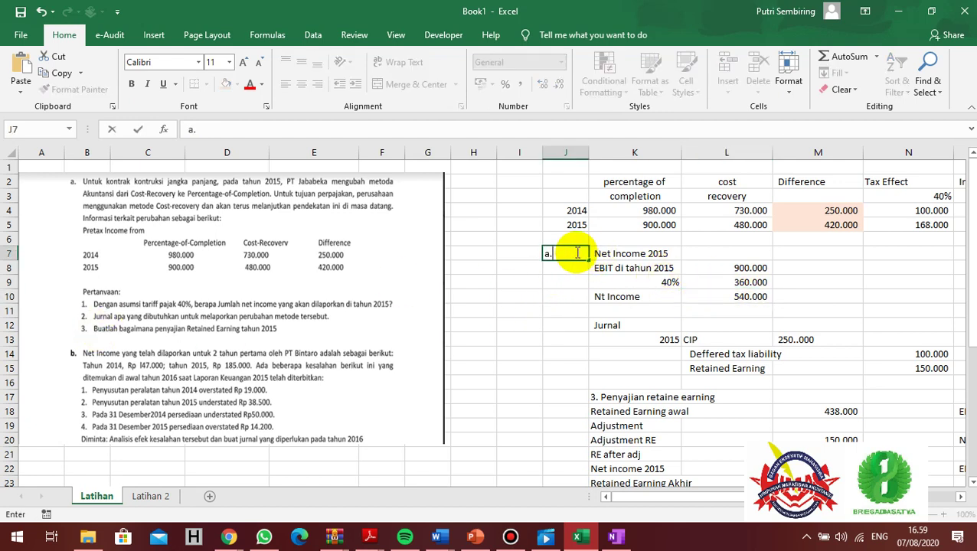
key(Return)
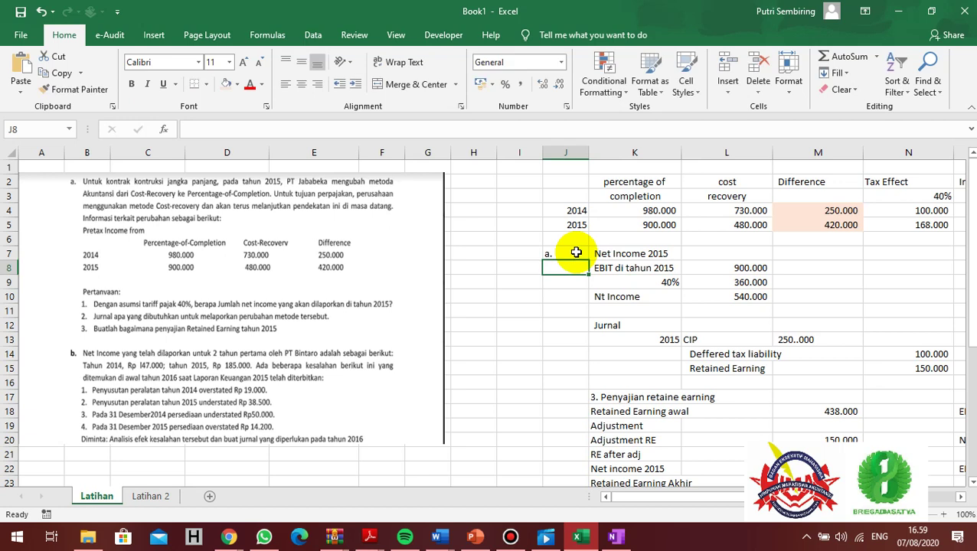
Examine the tax effect and income effect columns of the comparison table.
key(Down)
key(Right)
key(Right)
key(Up)
key(Up)
key(Right)
key(Right)
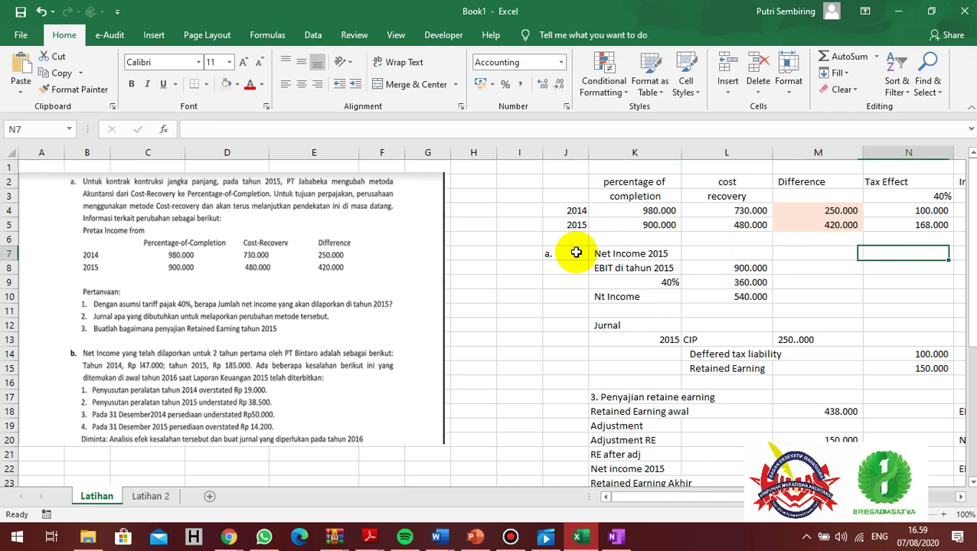
key(Right)
key(Right)
key(Up)
key(Up)
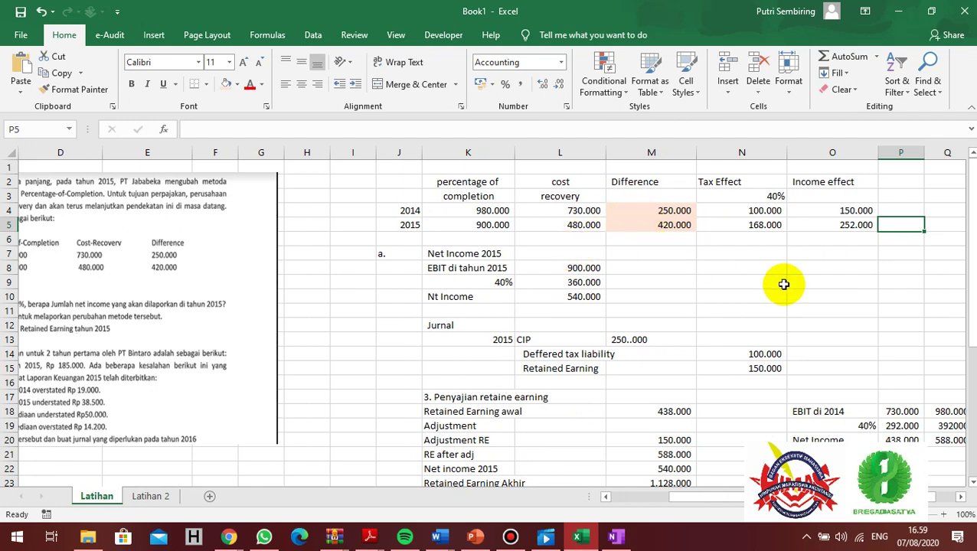
Enter the short journal account labels CIP, Def and RE in cells O13 to O15, beside the existing journal entry.
click(845, 329)
click(849, 338)
text(CIP)
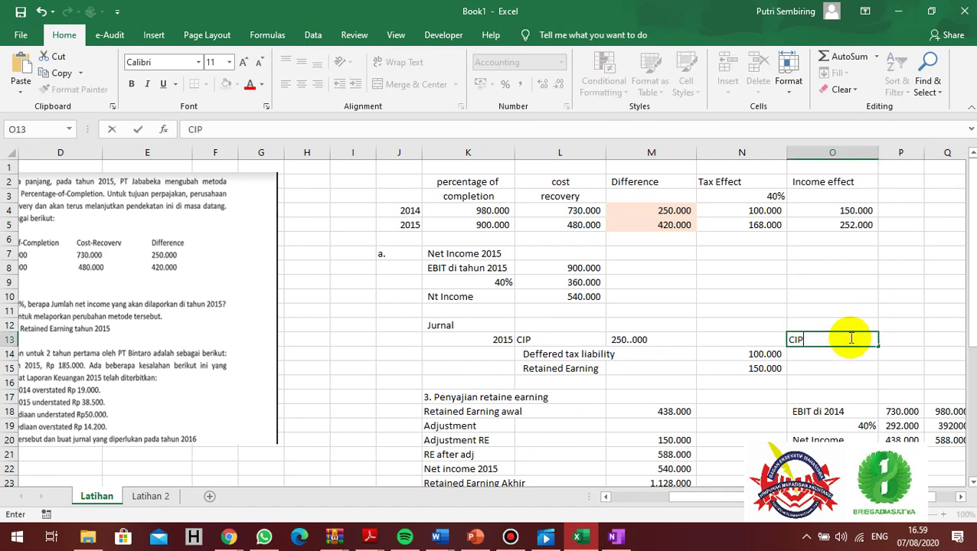
key(Return)
text(Def)
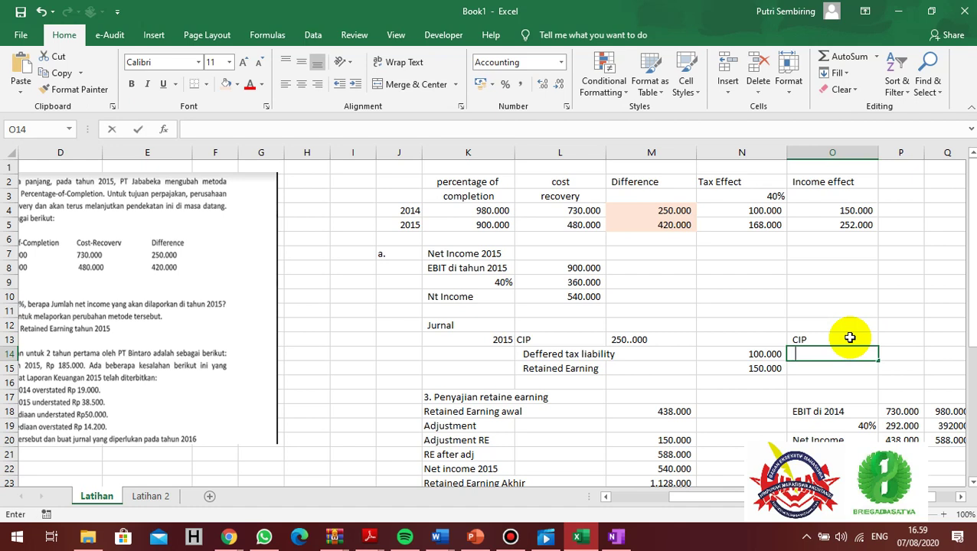
key(BackSpace)
text(f)
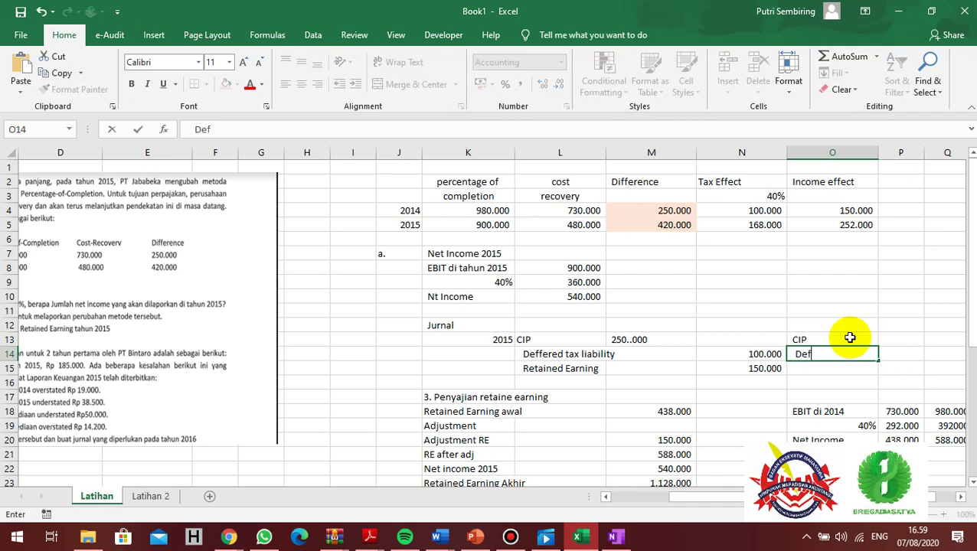
key(Return)
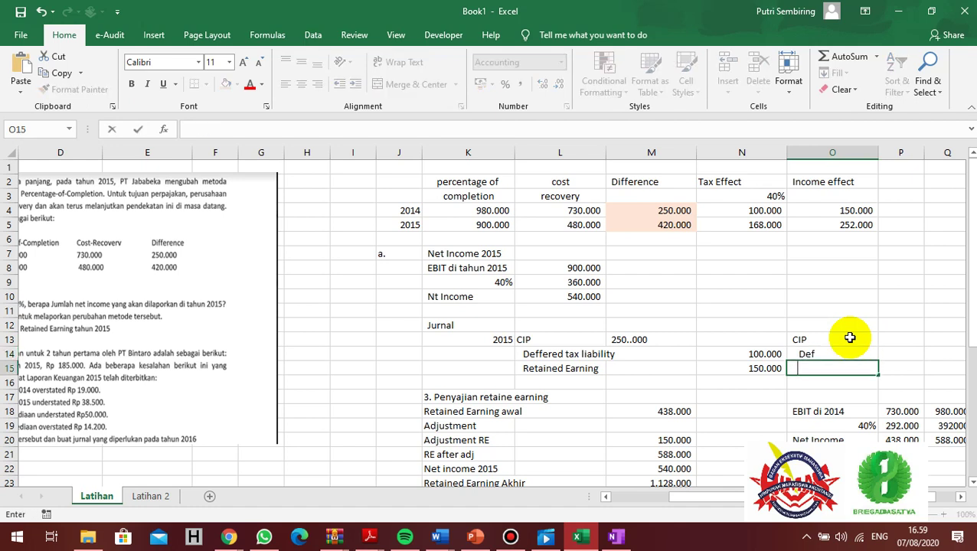
text(RE)
key(Up)
key(Right)
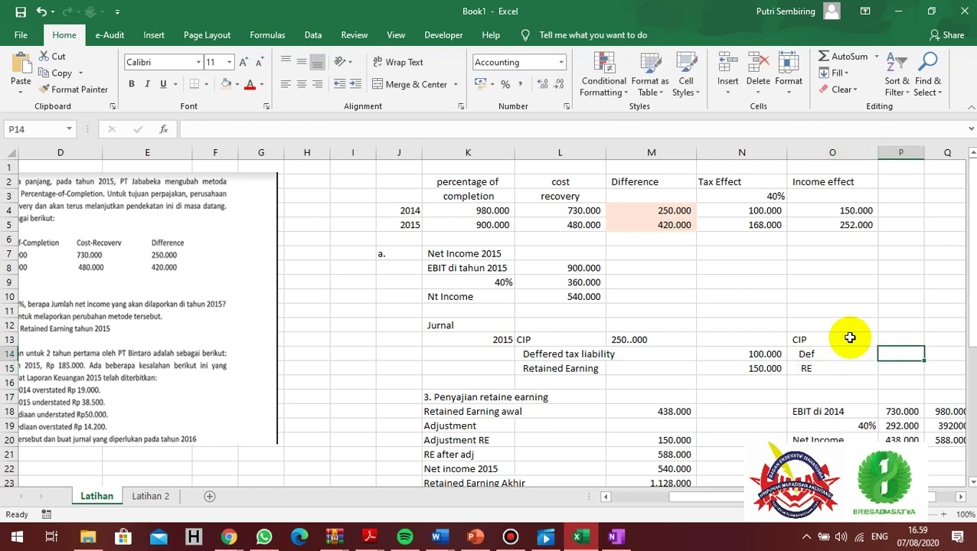
Add the 2014 and 2015 differences for the CIP amount in P13 with the formula =M4+M5.
key(Up)
text(=)
key(Up)
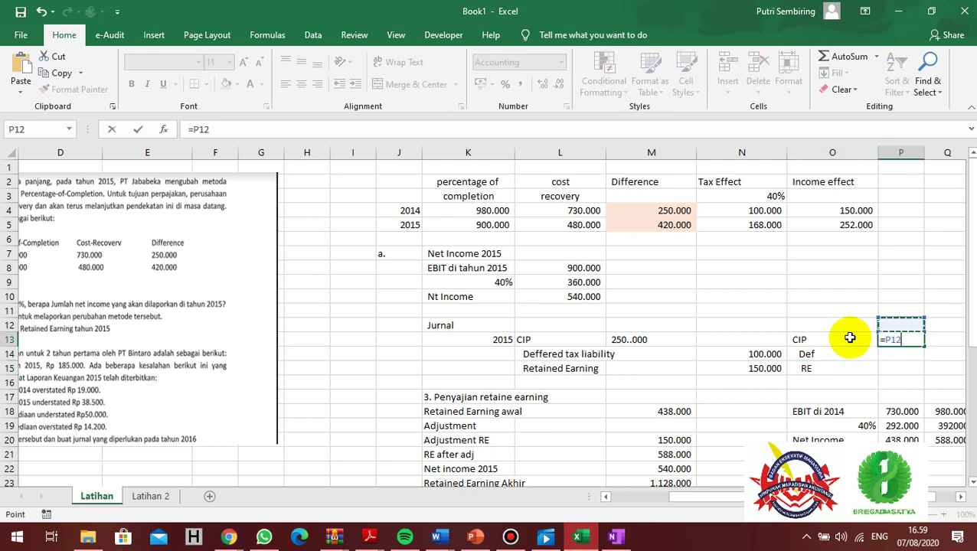
key(Up)
key(Left)
key(Left)
key(Left)
key(Up)
key(Up)
key(Up)
key(Up)
key(Up)
key(Up)
key(Up)
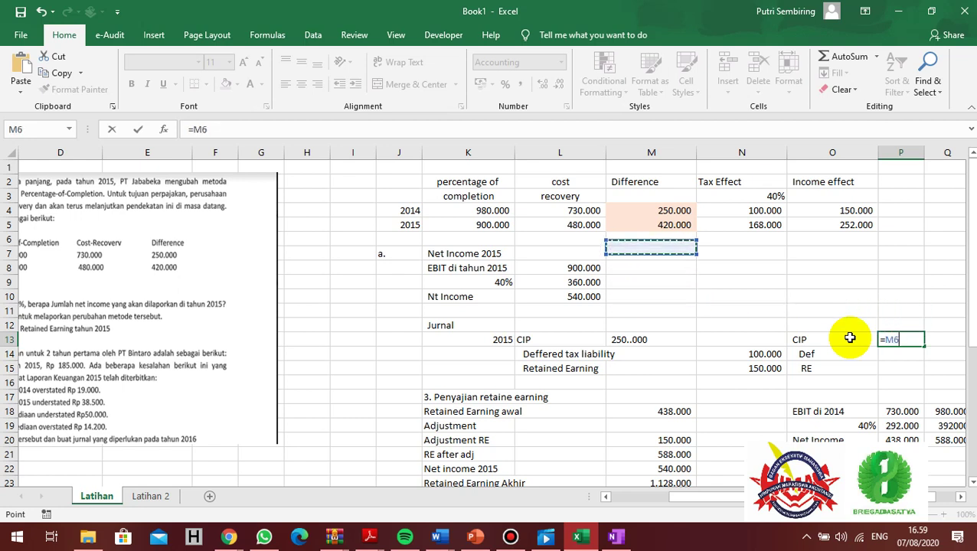
text(+)
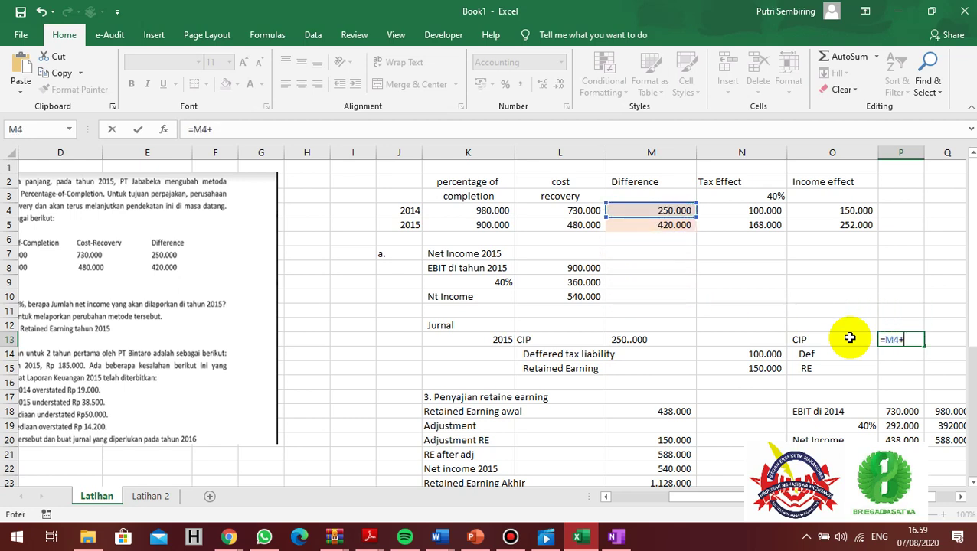
key(Up)
key(Up)
key(Left)
key(Up)
key(Up)
key(Up)
key(Left)
key(Up)
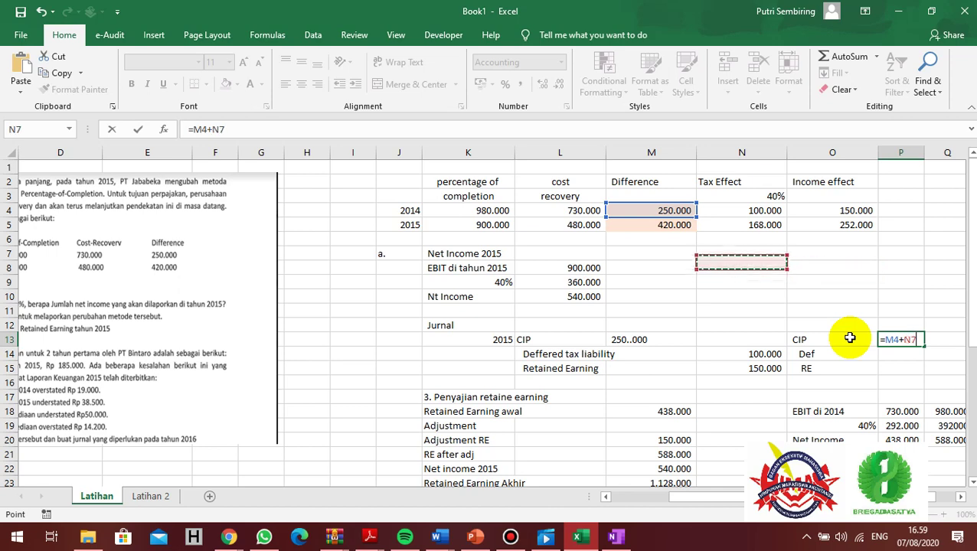
key(Left)
key(Up)
key(Up)
key(Return)
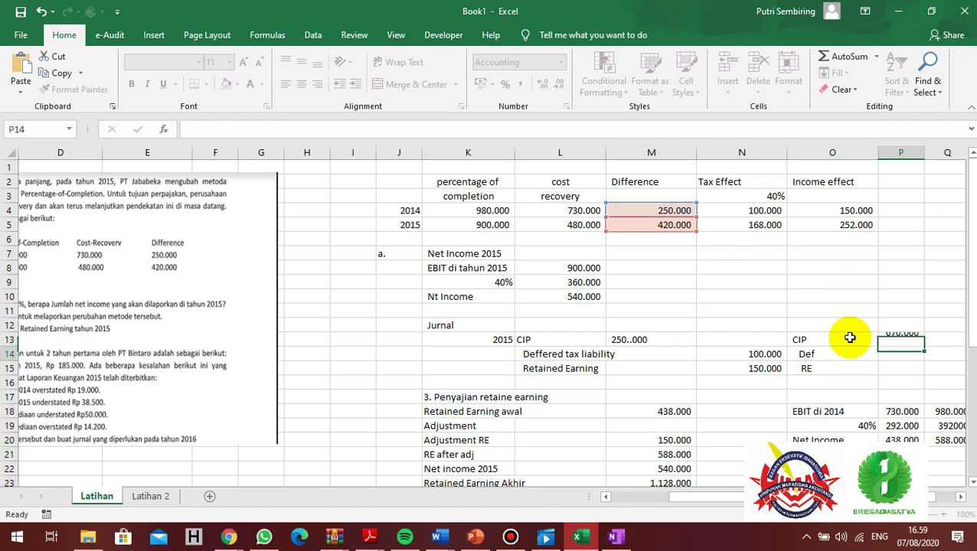
Add the 2015 and 2014 tax effects for the Def amount in Q14 with the formula =N5+N4.
key(Right)
text(=)
key(Up)
key(Left)
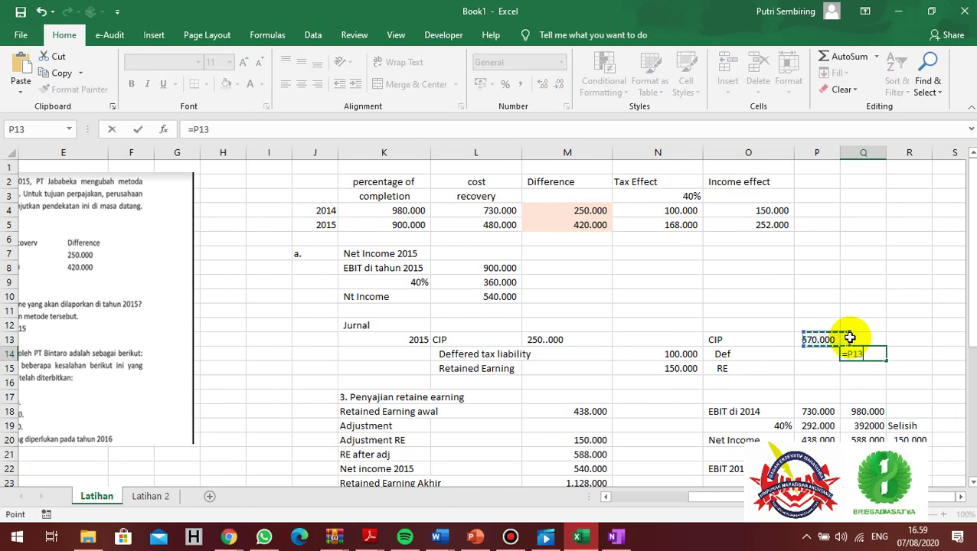
key(Left)
key(Up)
key(Up)
key(Up)
key(Up)
key(Left)
key(Up)
key(Up)
key(Up)
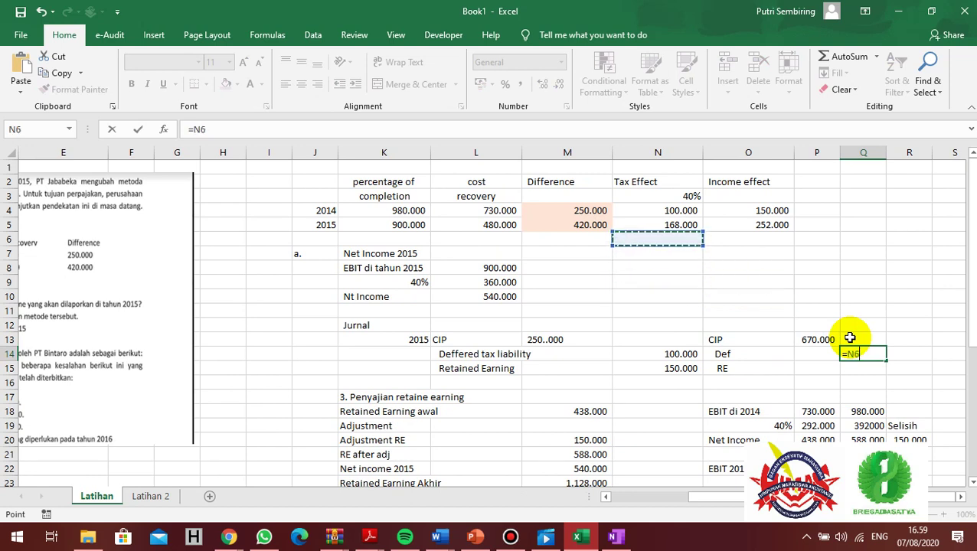
key(Up)
text(+)
key(Up)
key(Up)
key(Up)
key(Left)
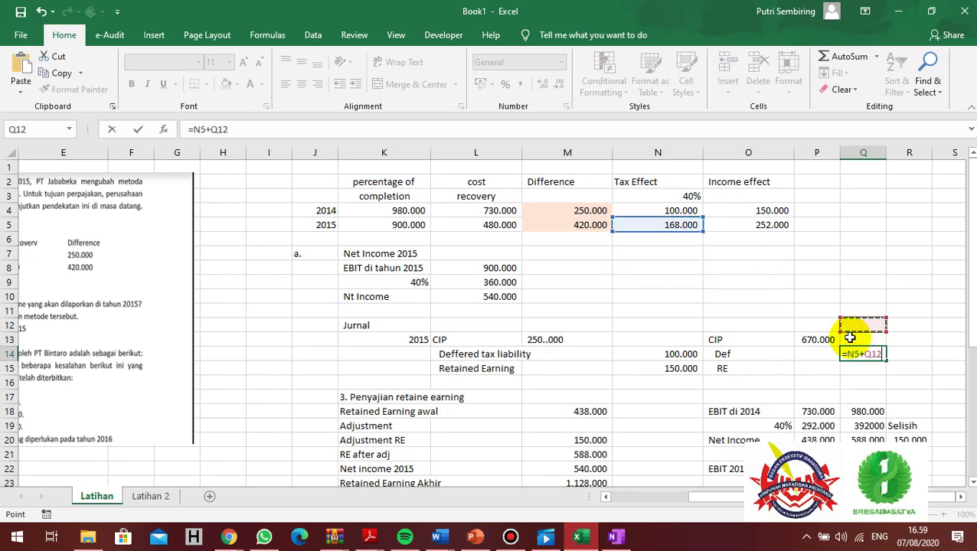
key(Left)
key(Left)
key(Left)
key(Left)
key(Up)
key(Up)
key(Up)
key(Right)
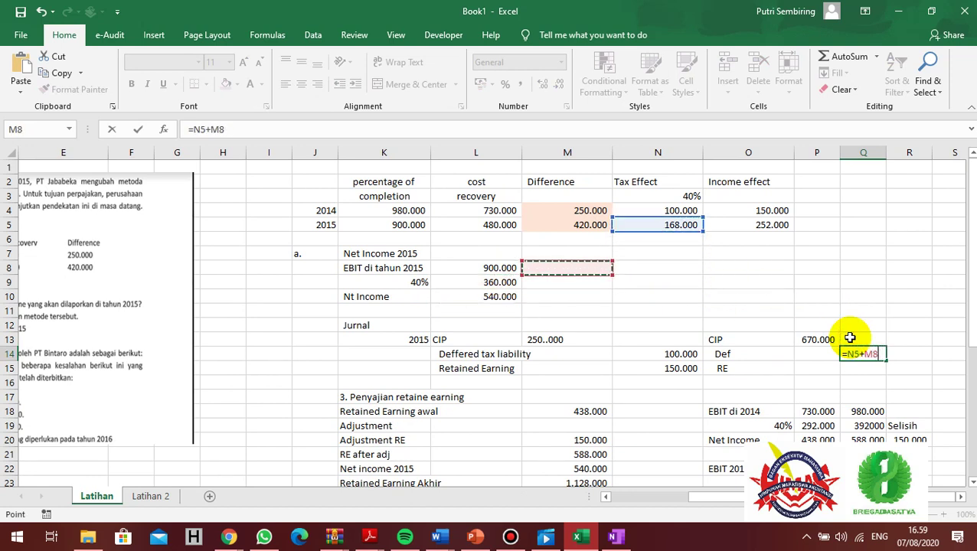
key(Up)
key(Right)
key(Right)
key(Up)
key(Up)
key(Up)
key(Left)
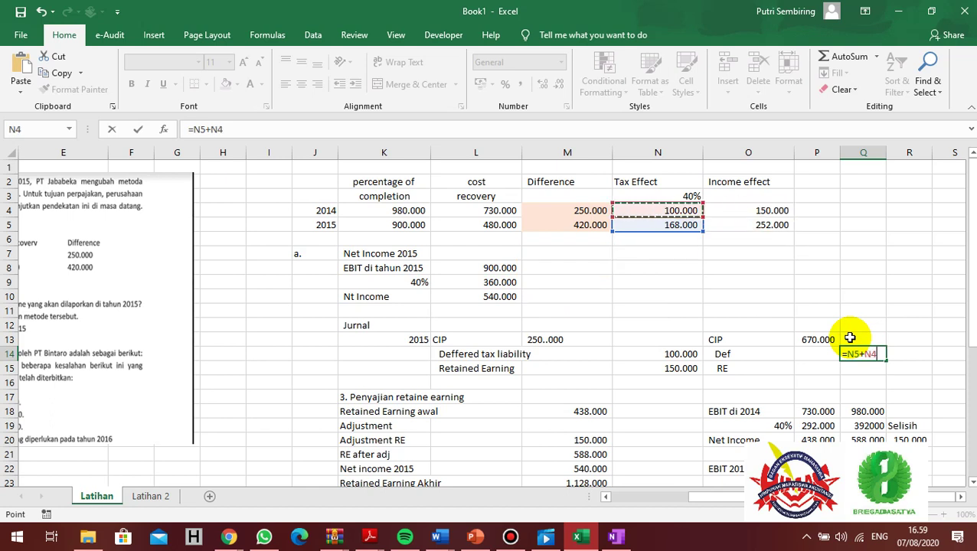
key(Return)
Add the 2015 and 2014 income effects for the RE amount in Q15 with the formula =O5+O4.
text(=)
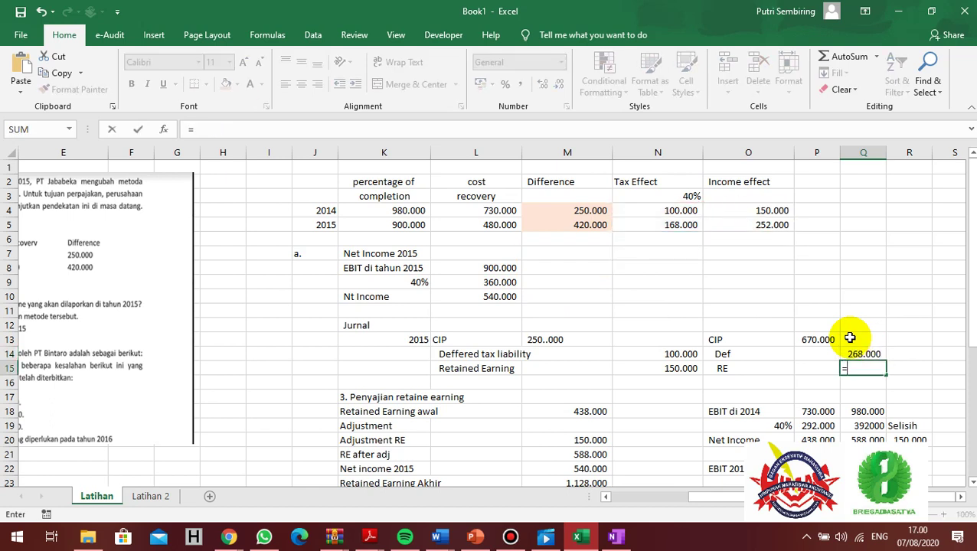
key(Up)
key(Up)
key(Left)
key(Up)
key(Up)
key(Up)
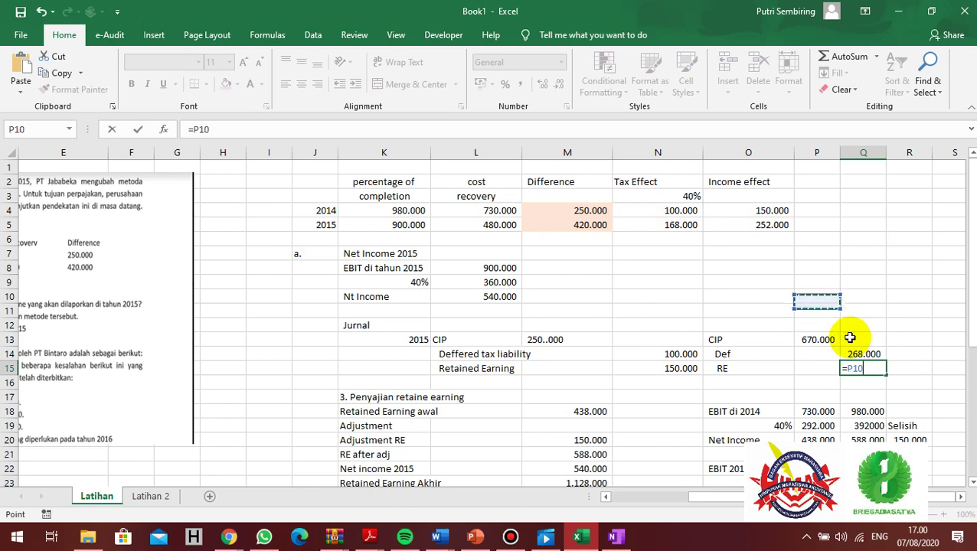
key(Up)
key(Up)
key(Left)
key(Up)
key(Up)
key(Up)
text(+)
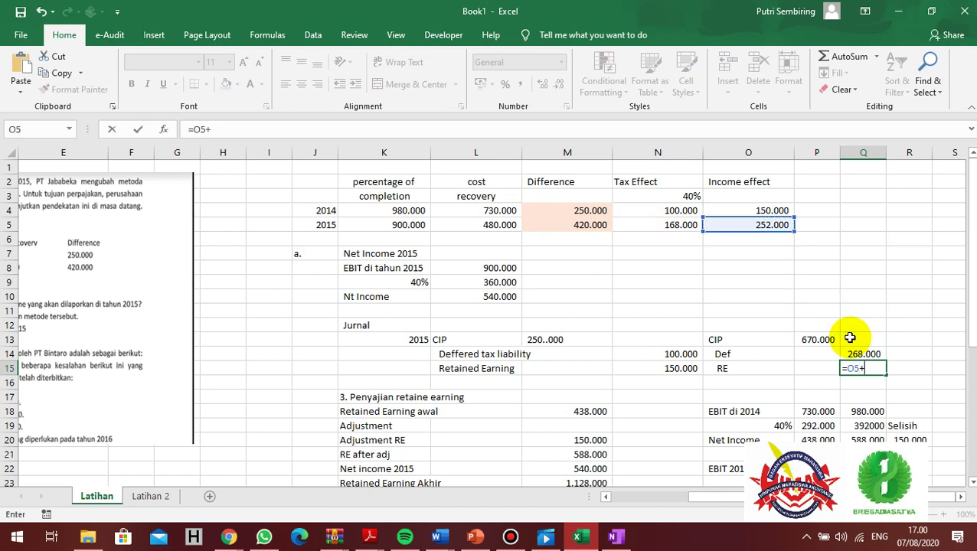
key(Up)
key(Up)
key(Up)
key(Left)
key(Up)
key(Up)
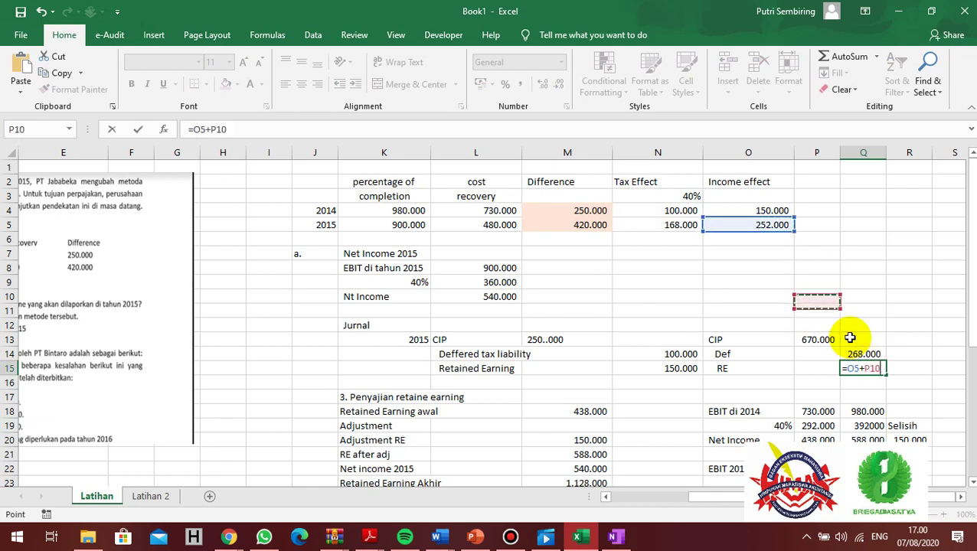
key(Left)
key(Up)
key(Up)
key(Up)
key(Up)
key(Up)
key(Up)
key(Return)
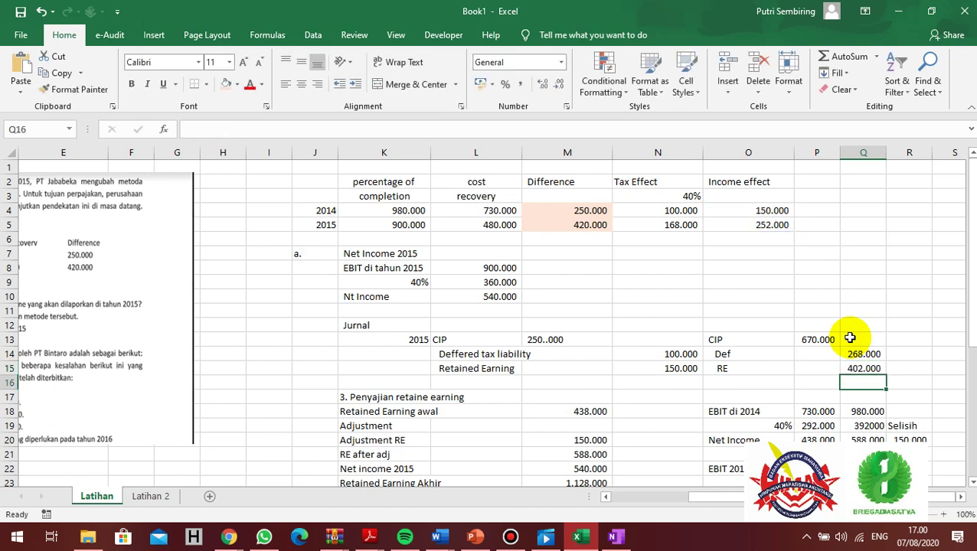
Examine the opening retained earnings row and the formula behind the 2014 income effect in O4.
key(Down)
key(Down)
key(Left)
key(Left)
key(Left)
key(Left)
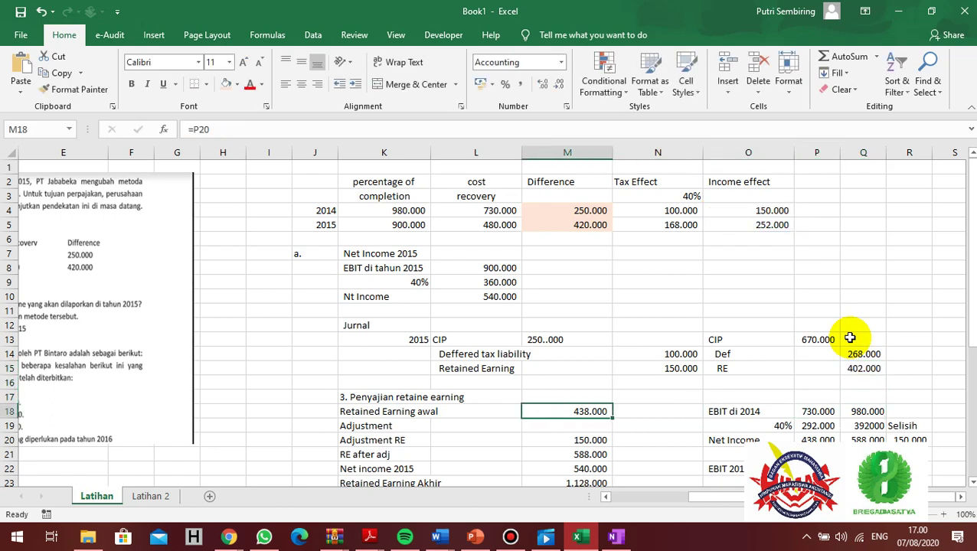
key(Left)
key(Left)
key(Left)
key(Left)
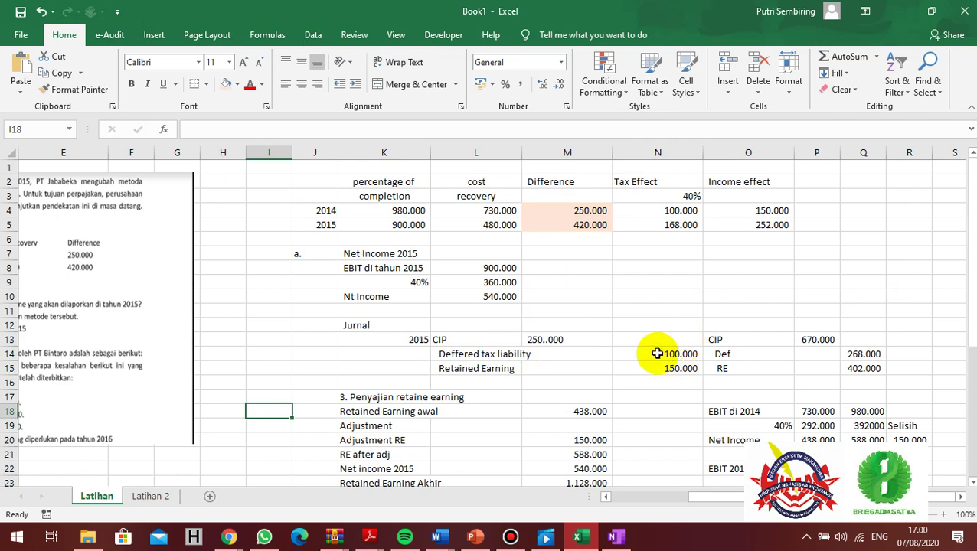
double_click(765, 210)
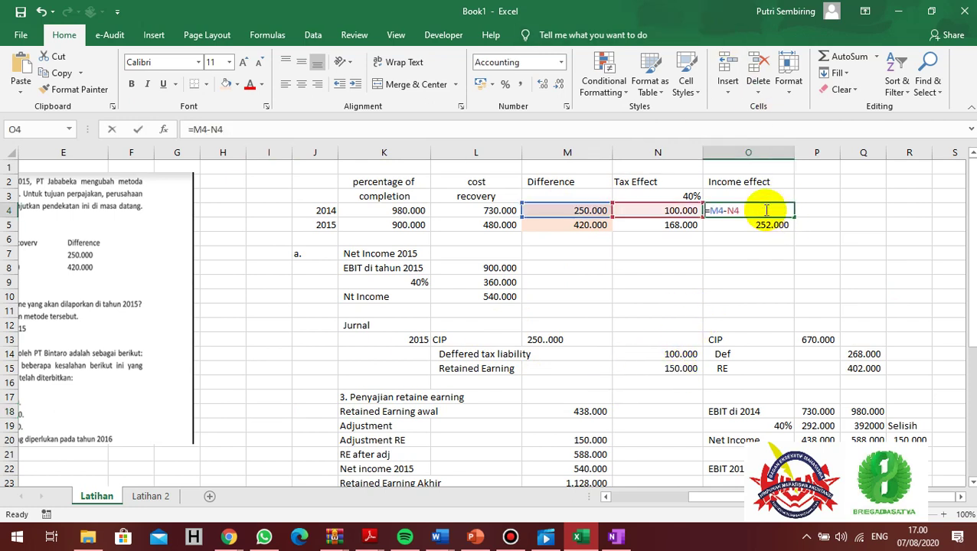
click(559, 436)
Enter the note "1. Retained earning menggunakan" in H11, beside the exercise text.
key(Left)
key(Home)
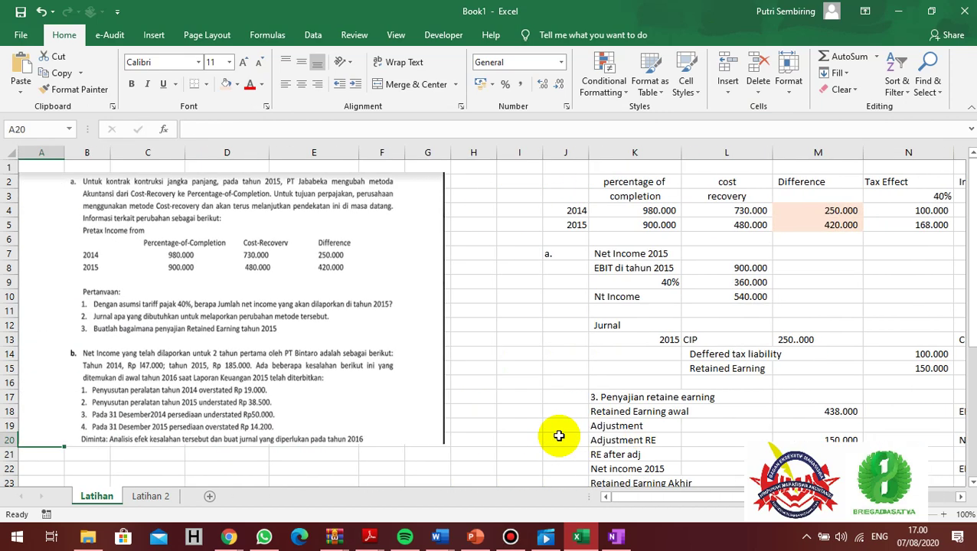
key(Down)
key(Right)
key(Right)
key(Right)
key(Right)
key(Right)
key(Right)
key(Right)
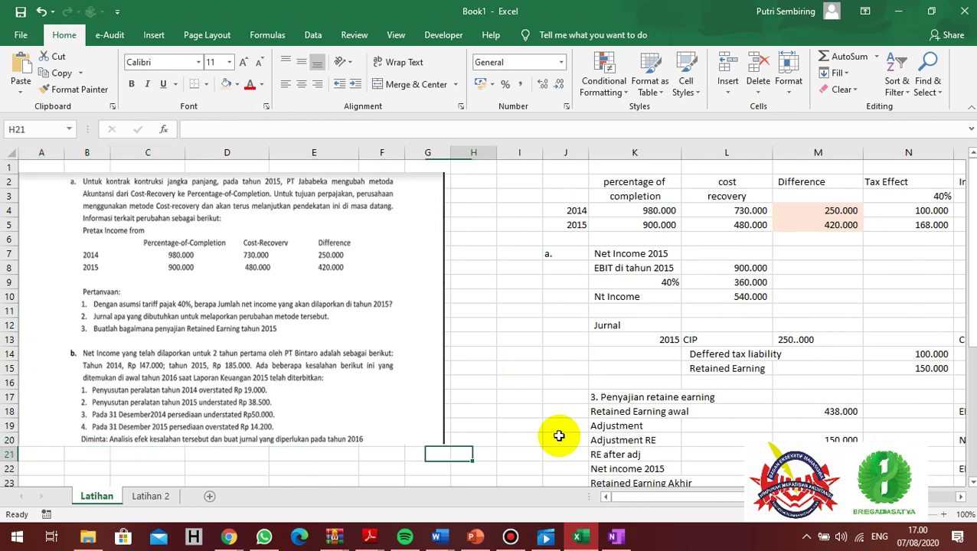
key(Right)
key(Right)
key(Right)
key(Right)
key(Up)
key(Up)
key(Up)
key(Up)
key(Up)
key(Up)
key(Up)
key(Up)
key(Up)
key(Up)
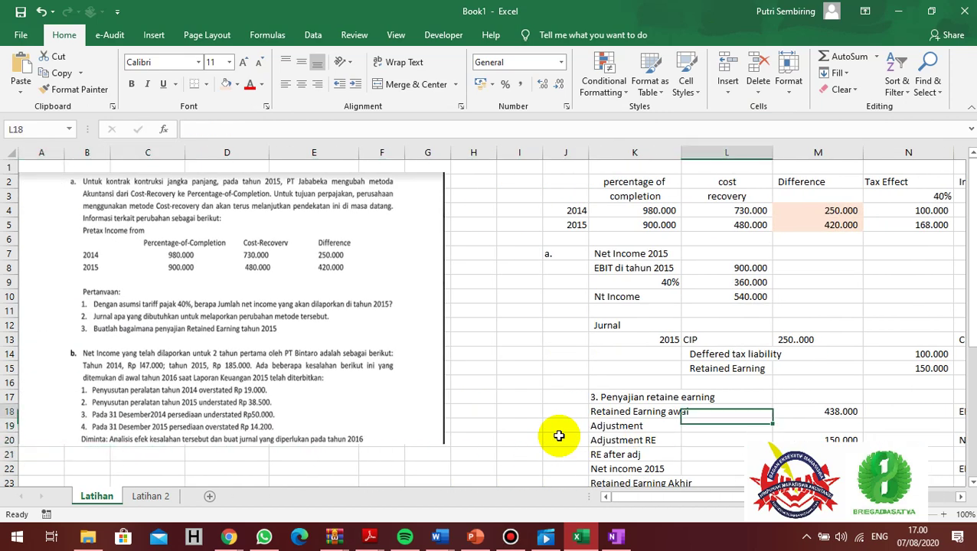
key(Left)
key(Left)
key(Left)
key(Left)
text(1)
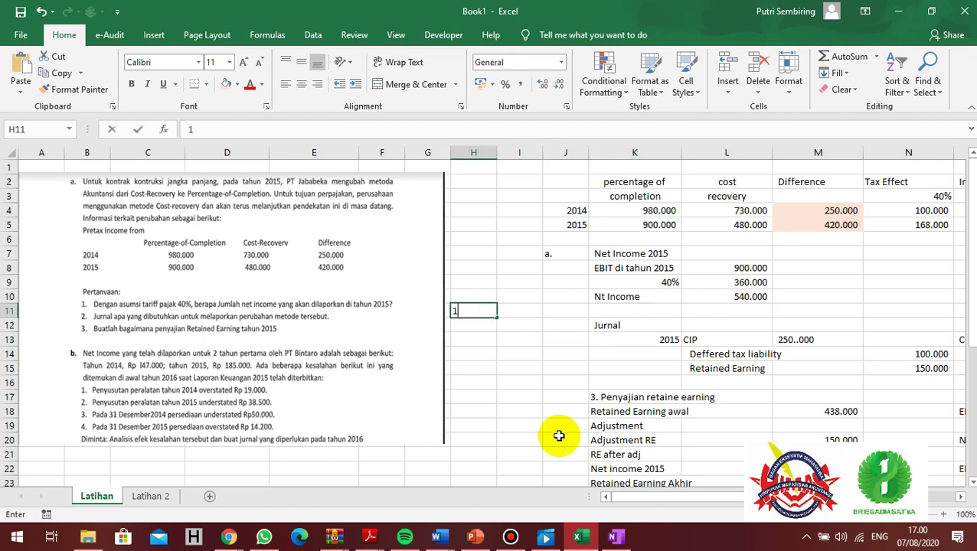
text(. Retaine)
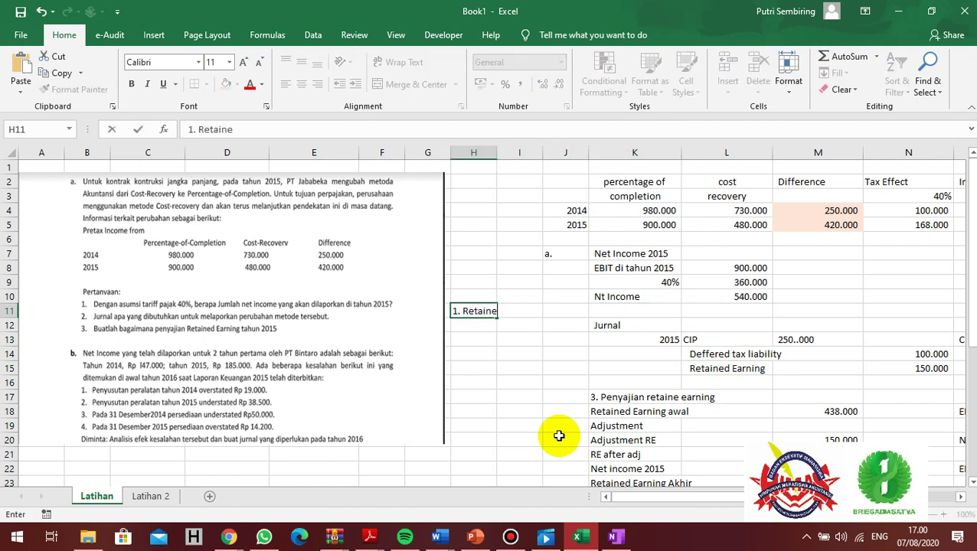
text(d aerning menggunakan)
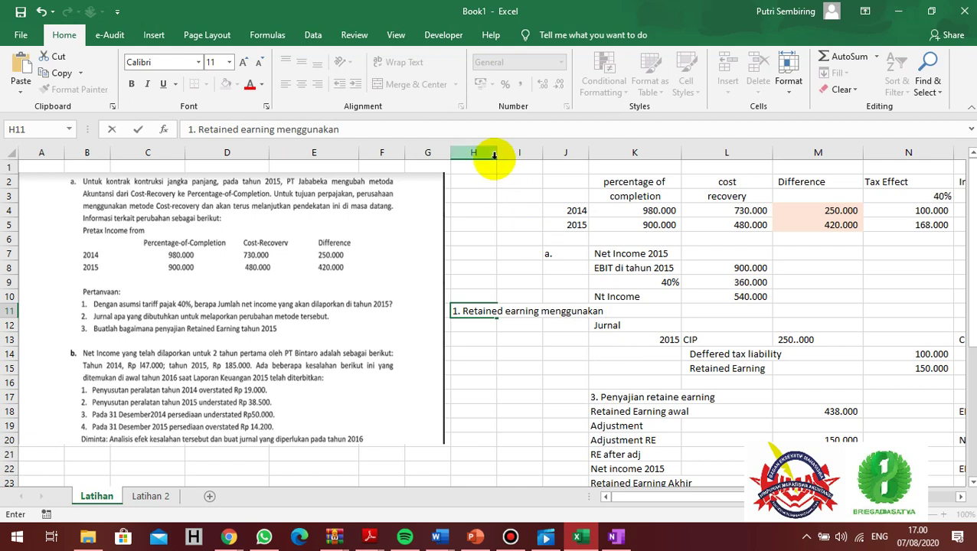
click(530, 242)
Widen column H and extend the note in H11 to read "1. Retained earning menggunakan sistem awal".
drag(498, 152, 587, 153)
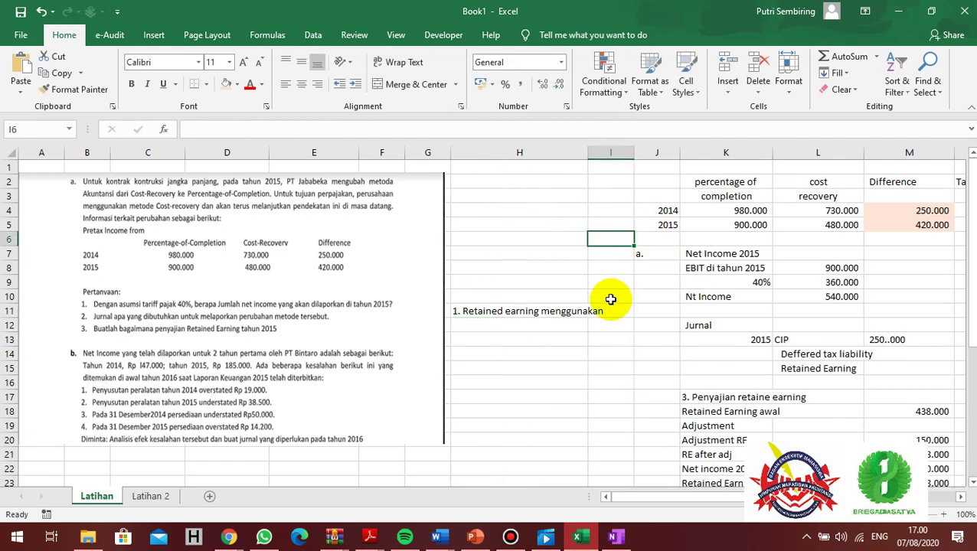
click(493, 308)
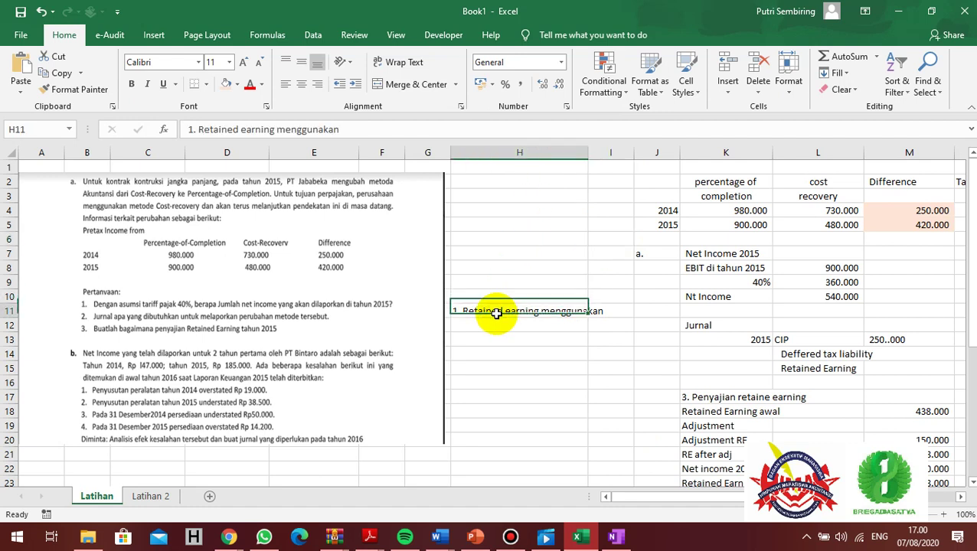
click(431, 134)
text(s)
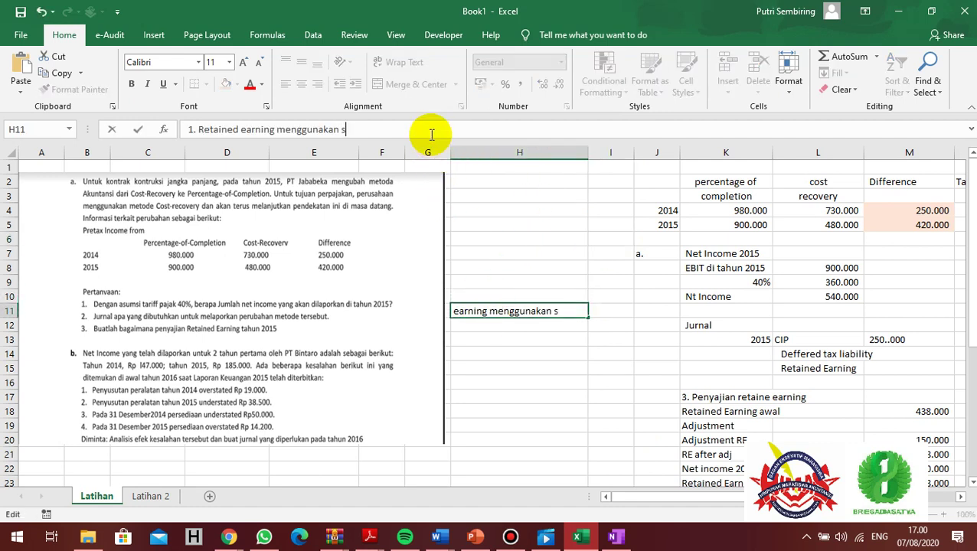
text(istem awal)
key(Return)
Enter the note "2. Bandingkan denga RE statement sistem yang ingin kita tuju" in H12, below the first note.
text(\)
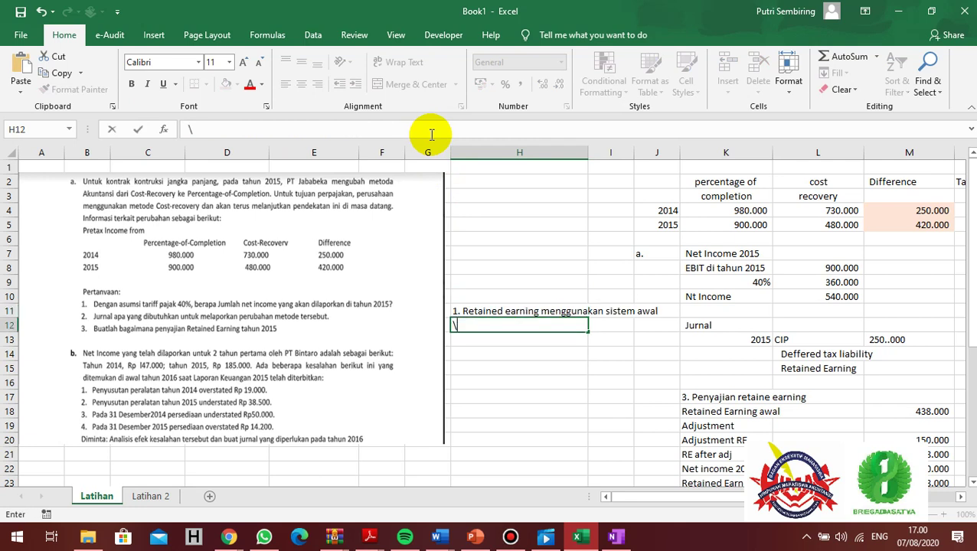
text(2/ bandi)
key(BackSpace)
key(BackSpace)
key(BackSpace)
key(BackSpace)
key(BackSpace)
key(BackSpace)
text(. Bandingkan)
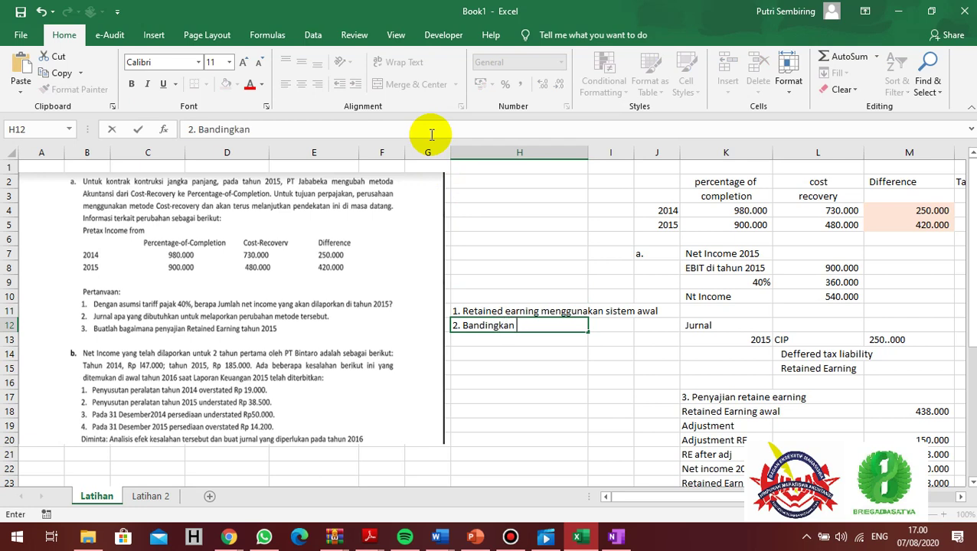
text( denga Re)
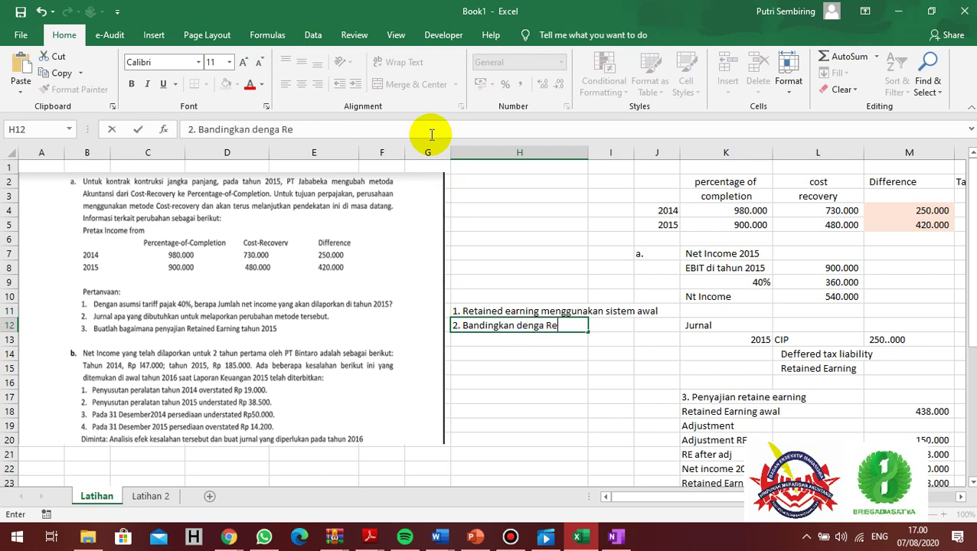
text( statement)
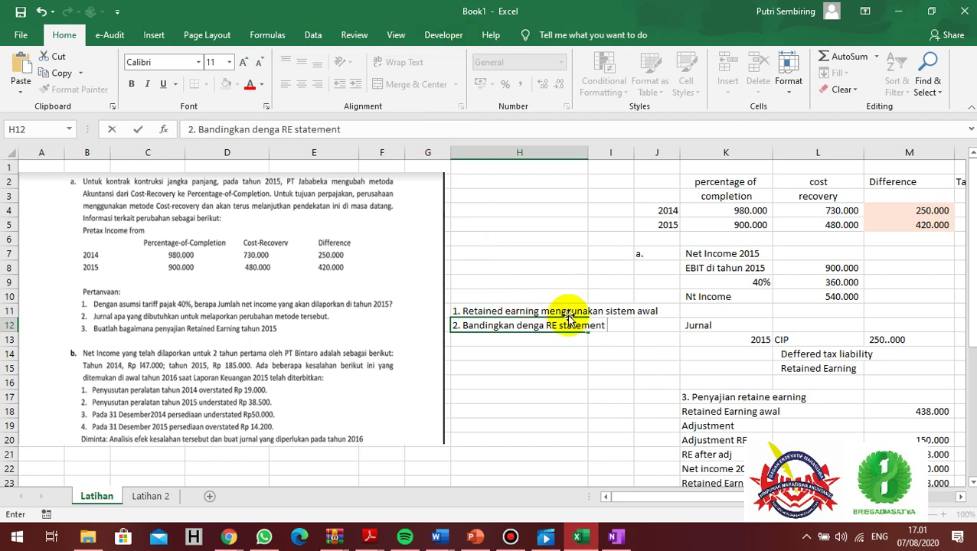
text( sistem yang ingon)
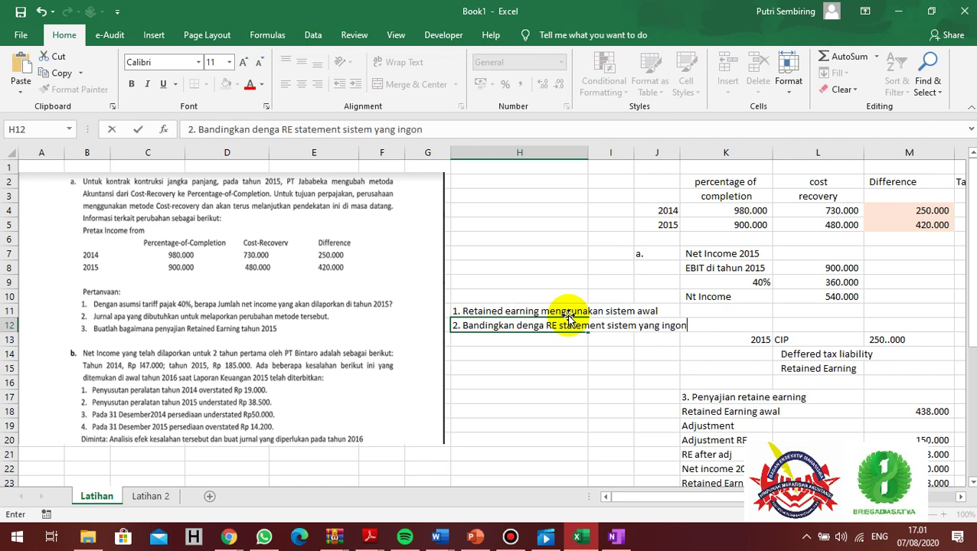
key(BackSpace)
key(BackSpace)
text(in kigta t)
key(BackSpace)
key(BackSpace)
key(BackSpace)
key(BackSpace)
key(BackSpace)
key(BackSpace)
text(ta tuju)
key(Return)
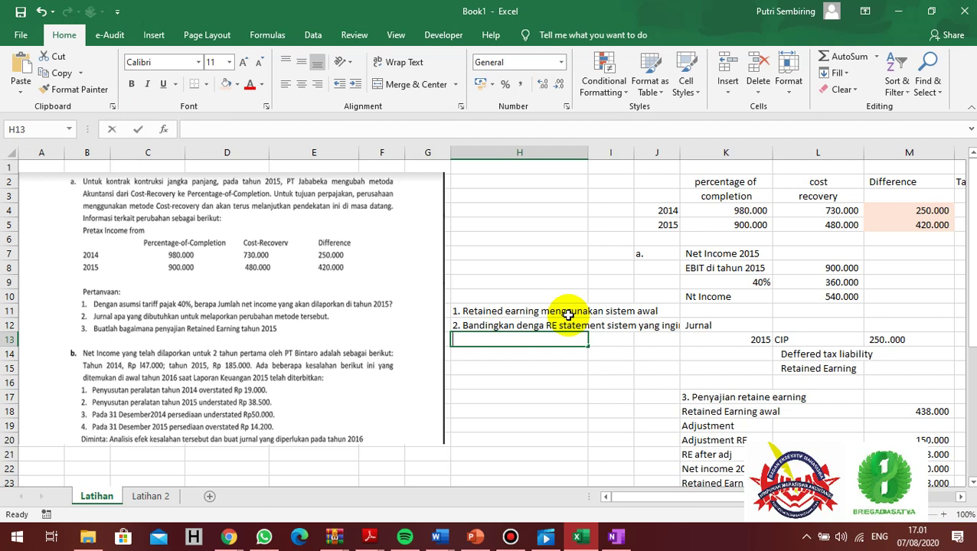
Enter the note "3. Hitung selisih" in H13, below the second note.
text(#)
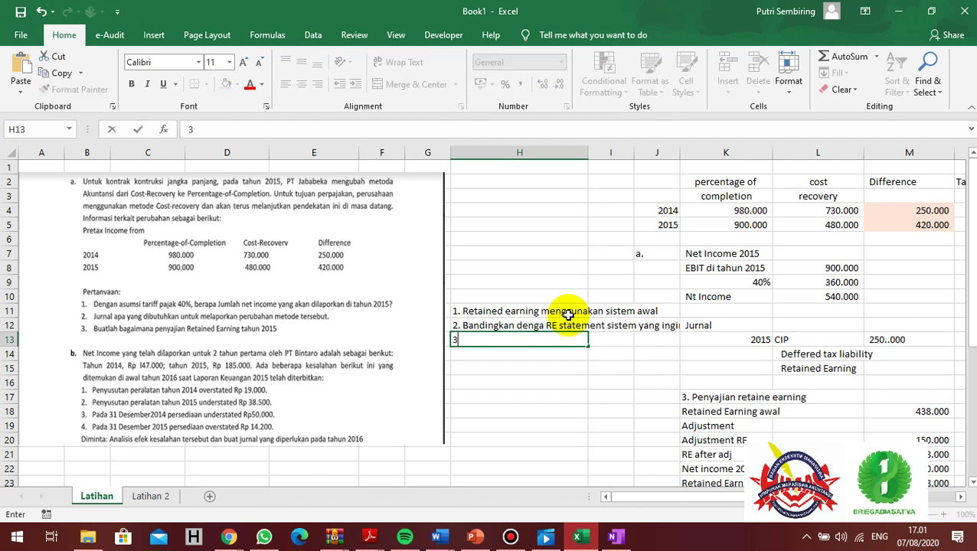
text(. Hitung sel)
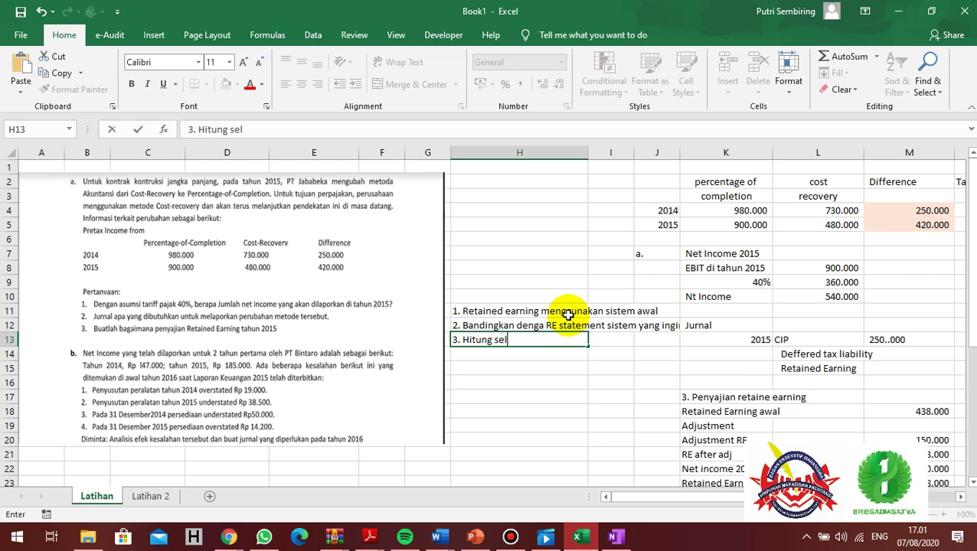
text(isih)
key(Right)
key(Right)
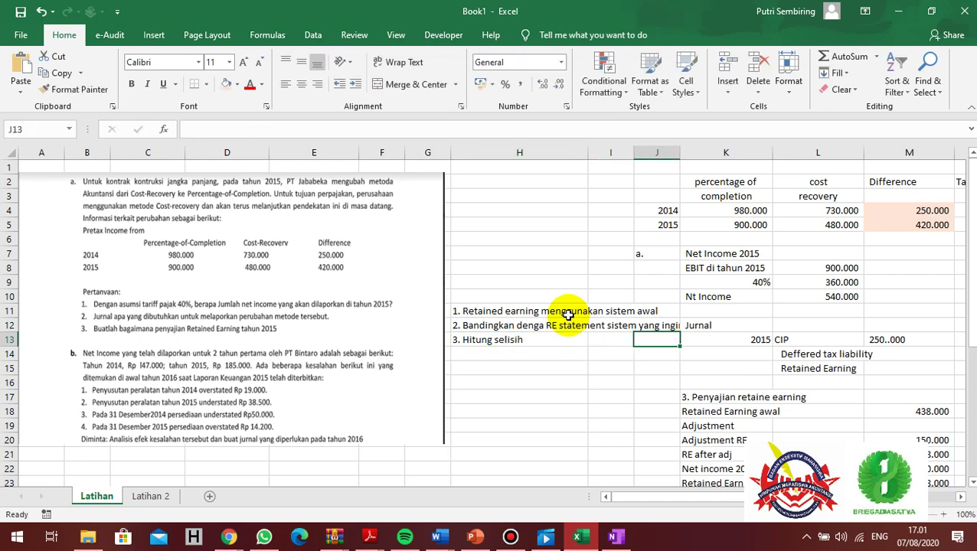
Examine the deferred tax line in O14 of the second journal entry.
key(Down)
key(Right)
key(Right)
key(Right)
key(Right)
key(Right)
text(Def)
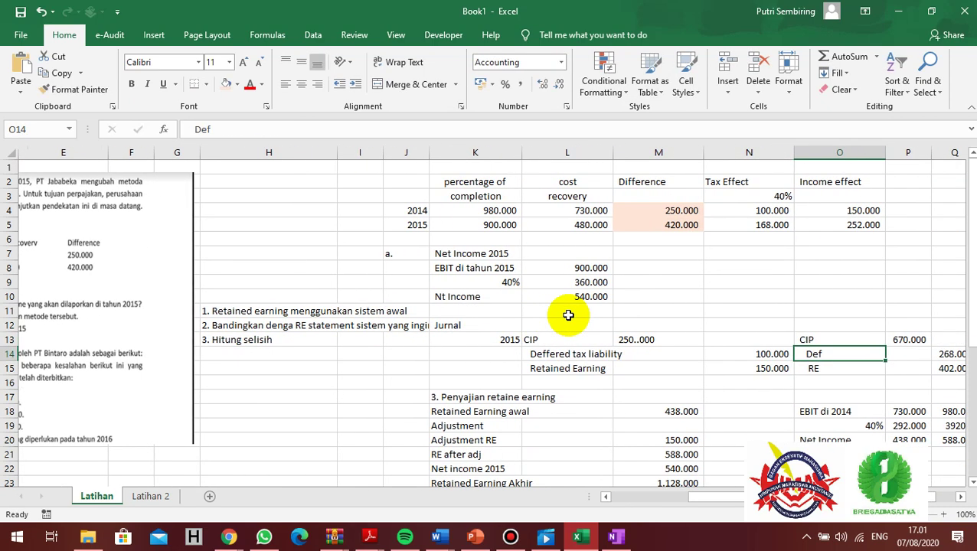
Reread the text and questions of exercise a on the change of accounting method.
key(Left)
key(Left)
key(Home)
key(Up)
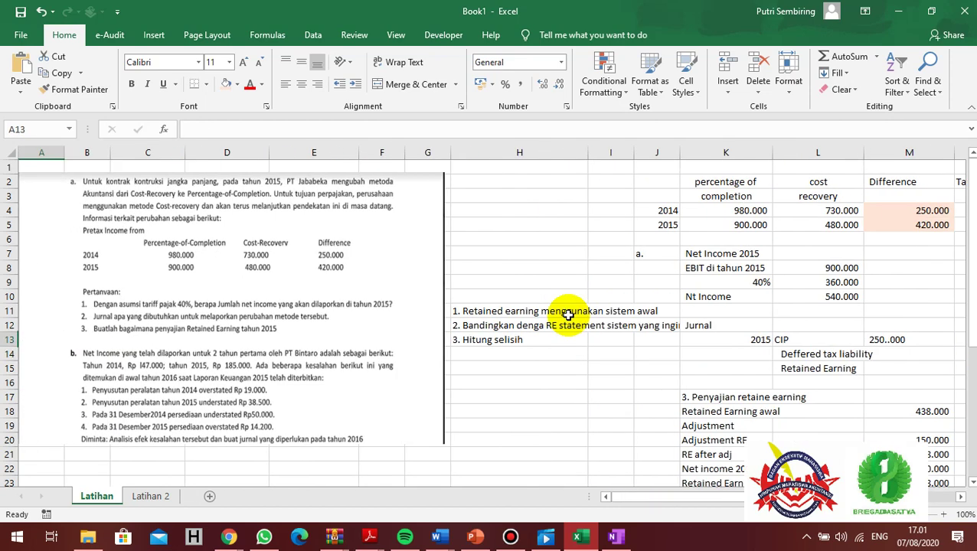
key(Up)
key(Up)
key(Right)
key(Right)
key(Right)
key(Up)
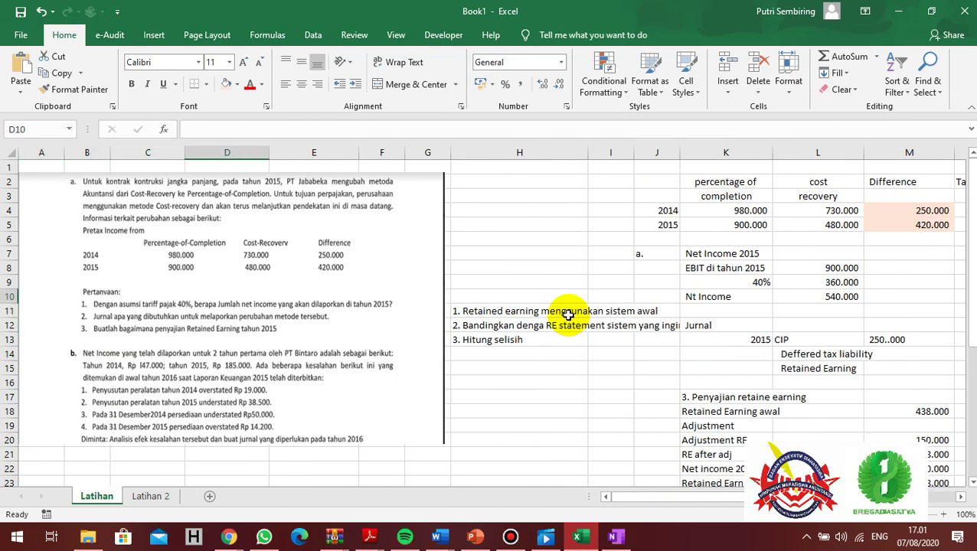
key(Right)
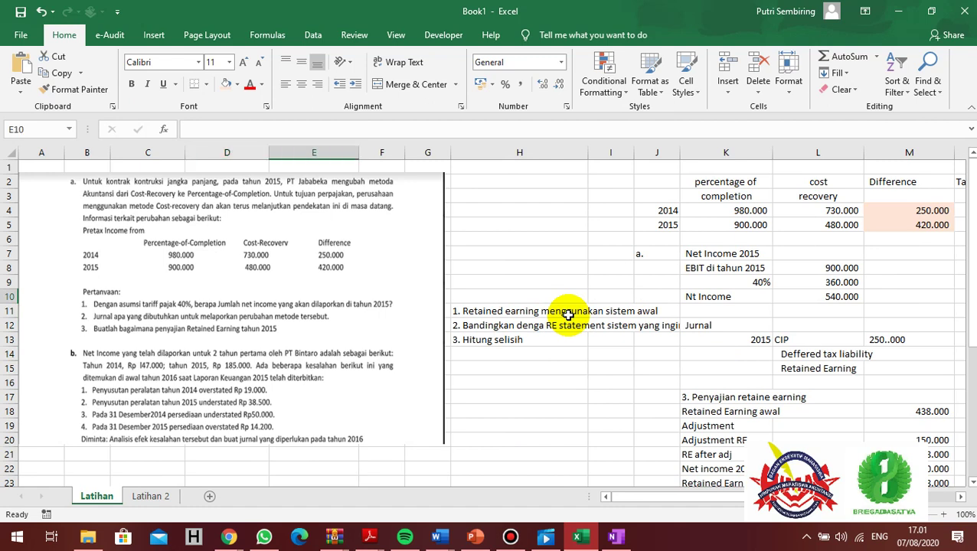
key(Right)
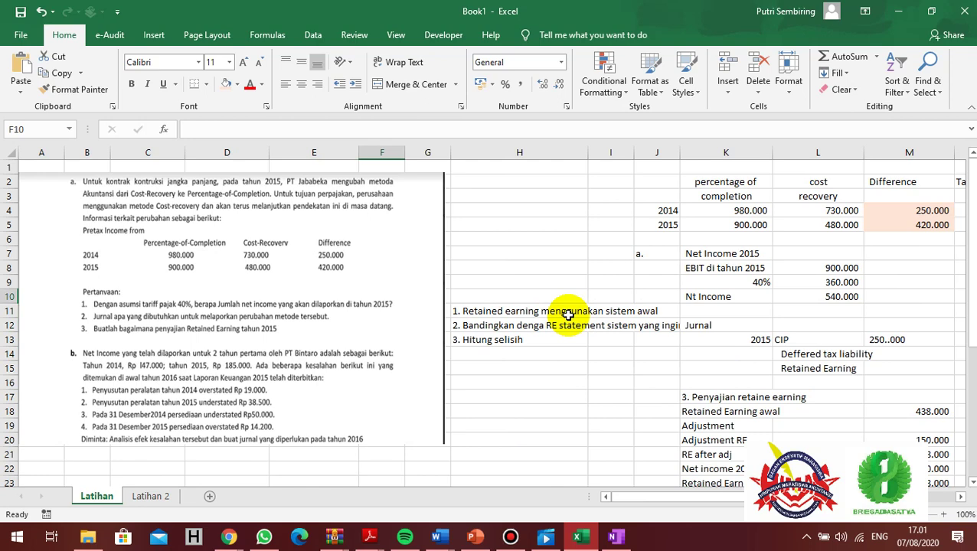
Look over the difference, tax effect and income effect table and the journal entries beside the notes.
key(Right)
key(Right)
key(Right)
key(Right)
key(Right)
key(Right)
key(Right)
key(Right)
key(Right)
key(Right)
key(Right)
key(Right)
key(Down)
key(Left)
key(Left)
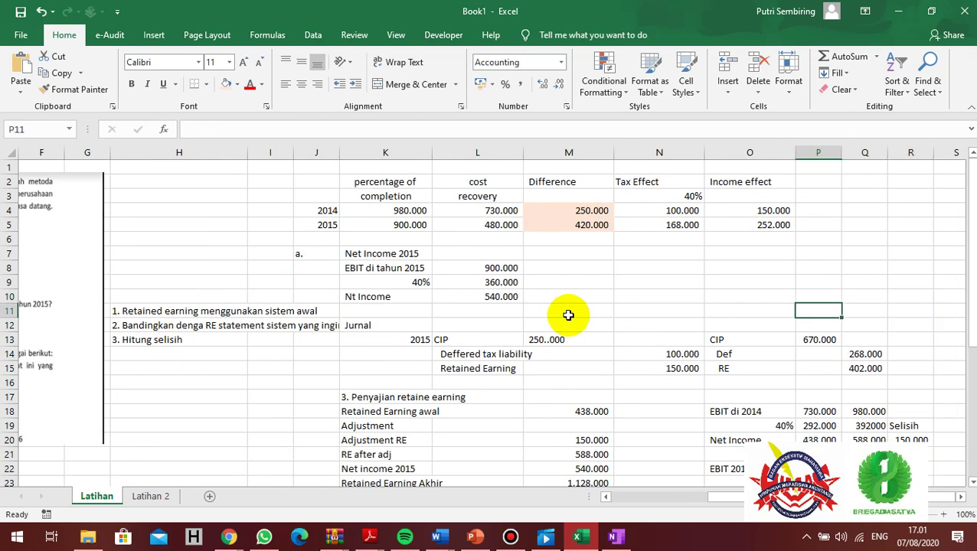
key(Left)
key(Left)
key(Left)
key(Left)
key(Left)
key(Left)
key(Left)
key(Left)
key(Left)
key(Left)
key(Left)
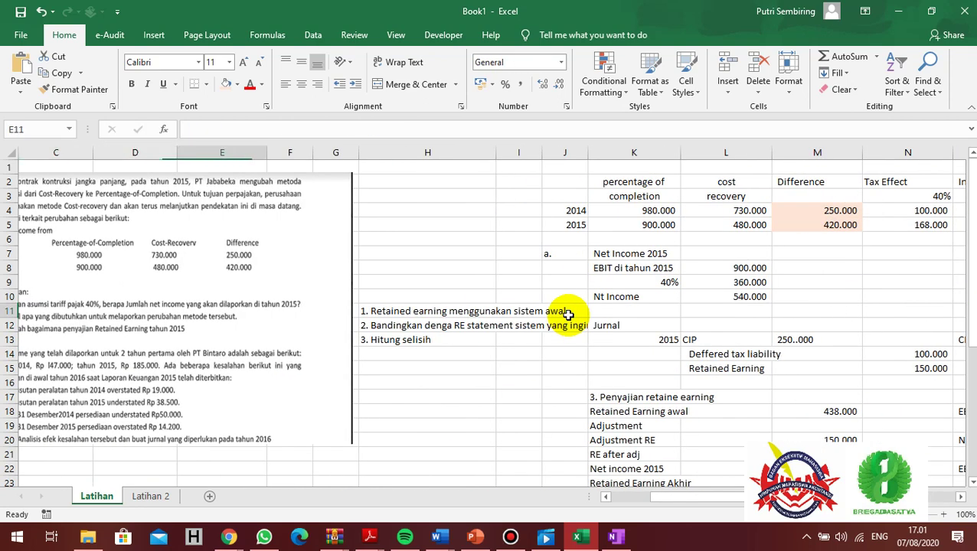
key(Right)
key(Right)
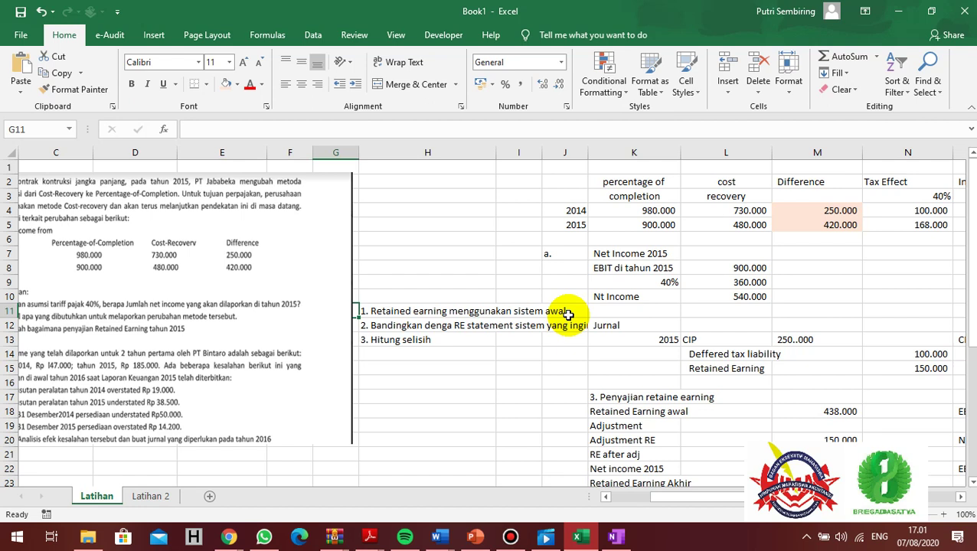
key(Down)
key(Right)
key(Right)
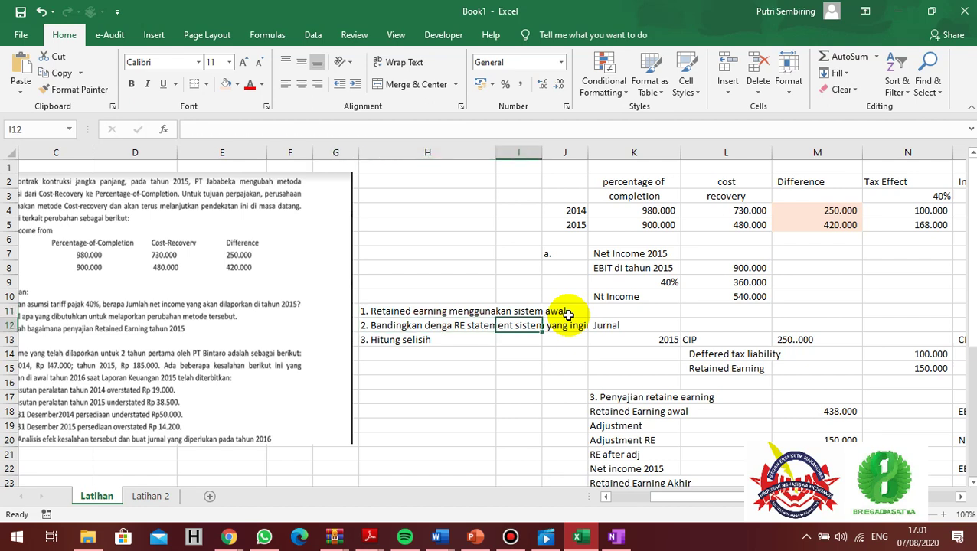
key(Right)
key(Right)
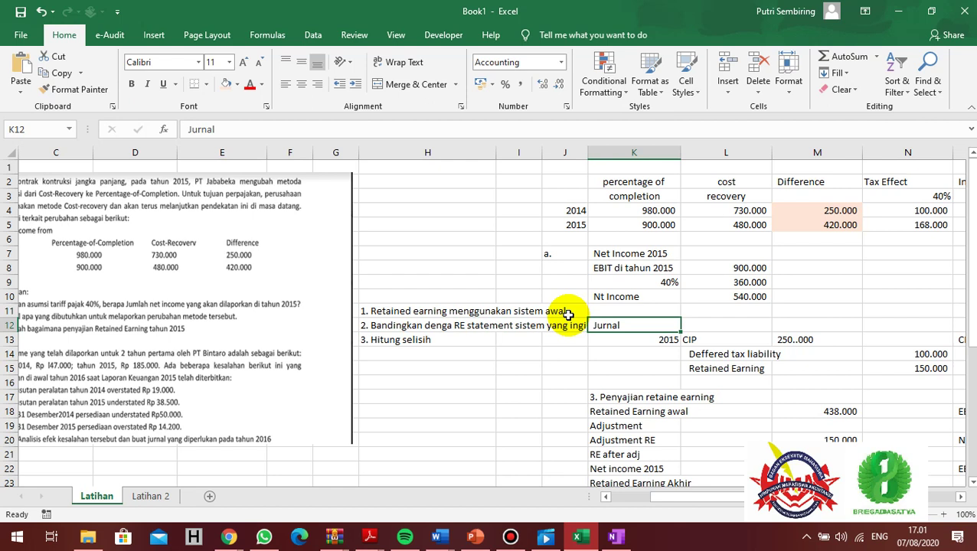
key(Left)
key(Left)
key(Left)
key(Left)
key(Left)
key(Left)
key(Left)
key(Left)
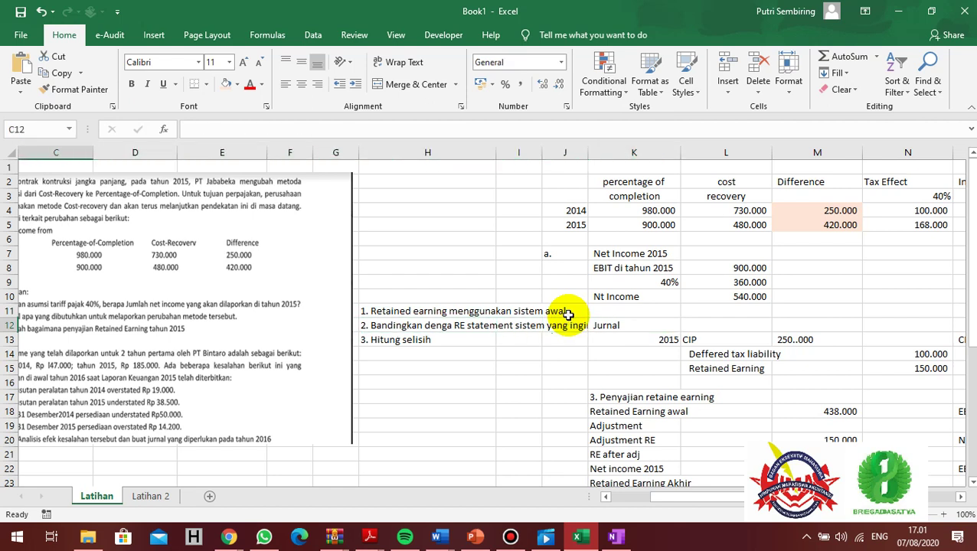
key(Right)
key(Right)
key(Right)
key(Right)
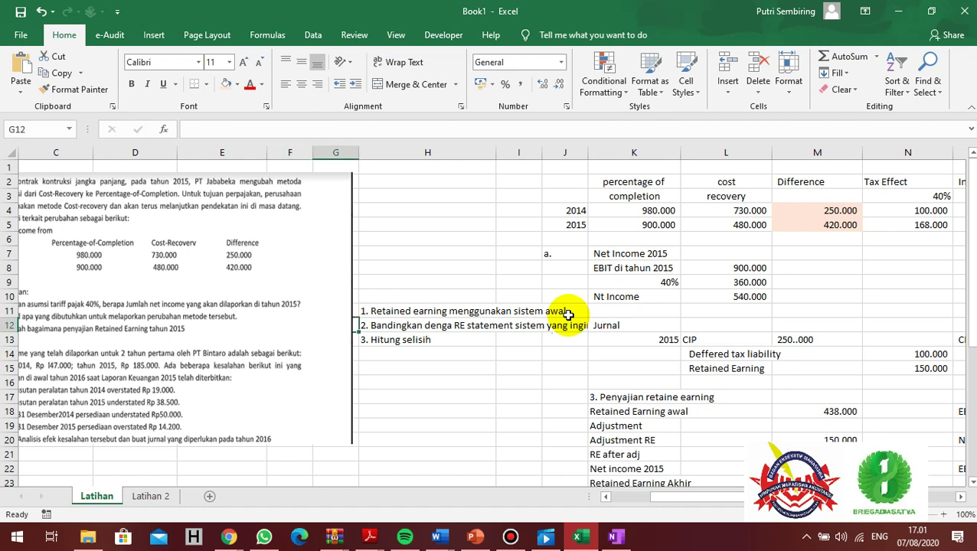
key(Left)
key(Left)
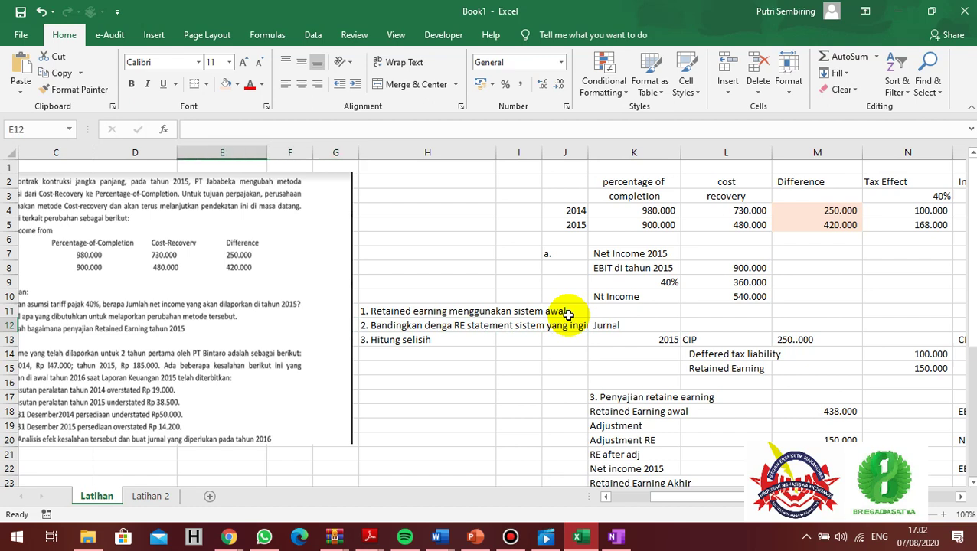
key(Right)
key(Right)
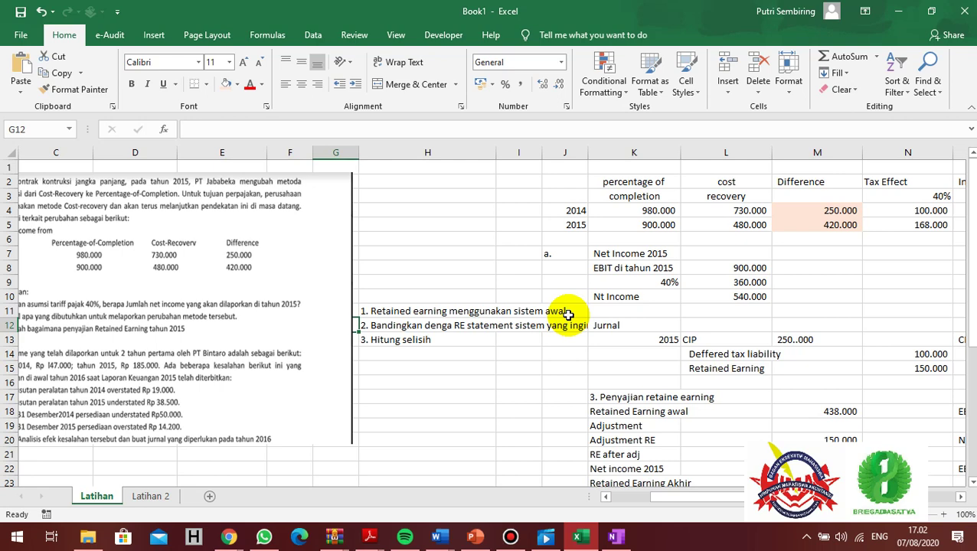
key(Left)
key(Left)
key(Left)
key(Left)
key(Left)
key(Left)
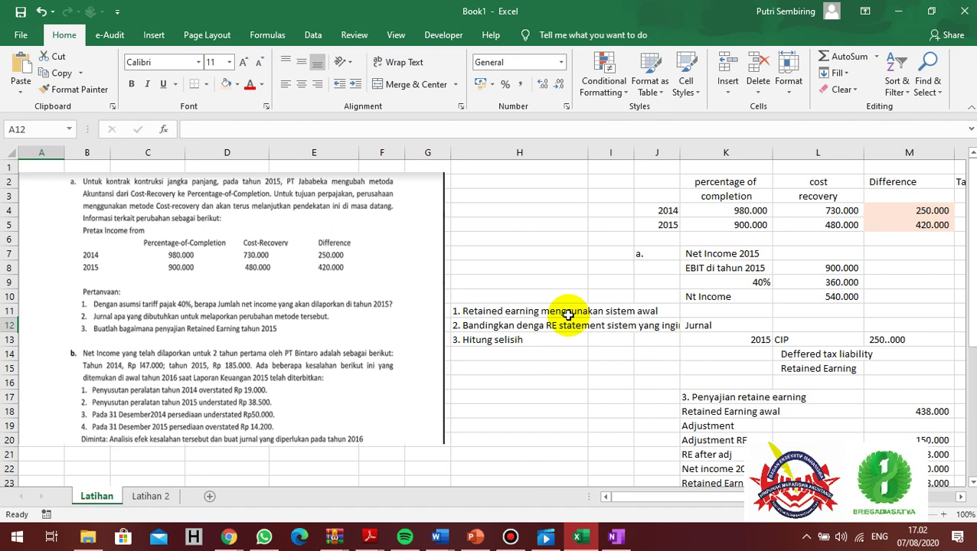
Read the full text of the second note in H12.
key(Right)
key(Right)
key(Right)
key(Right)
key(Right)
key(Right)
key(Right)
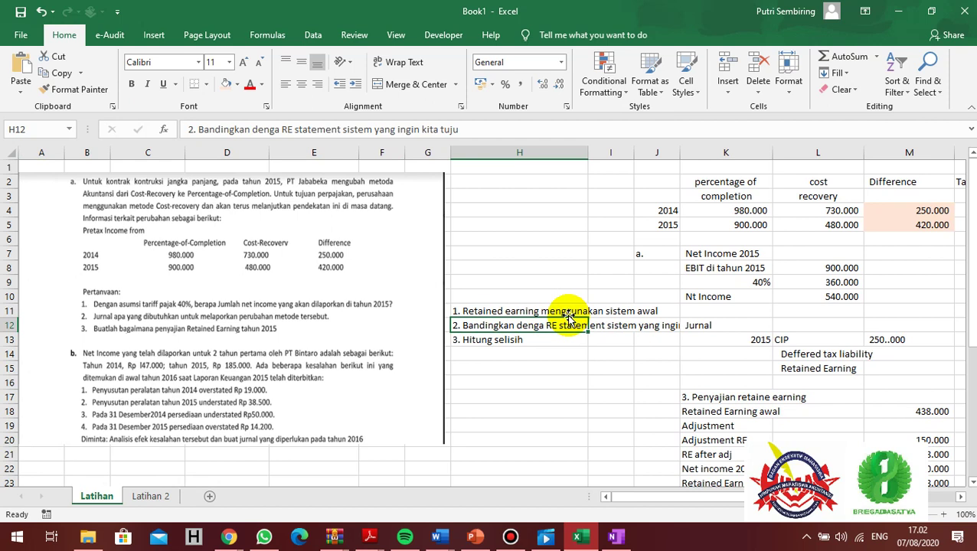
Shade the 2014 net income in P20 and the opening retained earnings in M18 with the light orange fill.
key(Right)
key(Right)
key(Right)
key(Right)
key(Right)
key(Right)
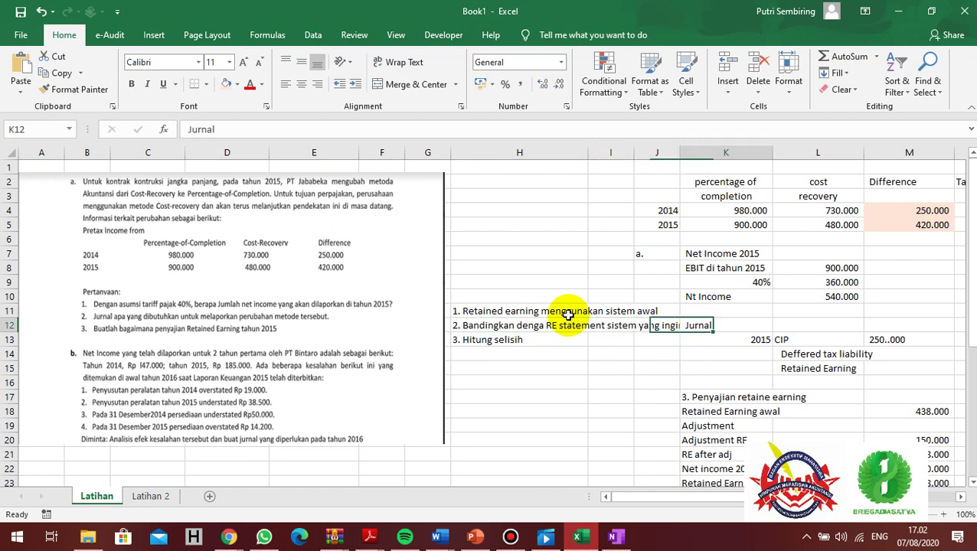
key(Down)
key(Down)
key(Right)
key(Right)
key(Down)
key(Down)
key(Down)
key(Down)
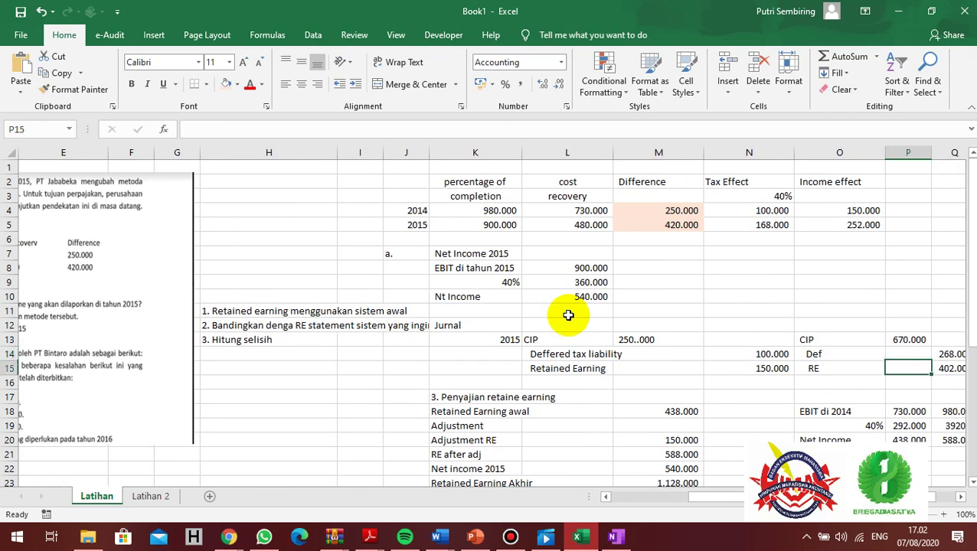
key(Left)
key(Down)
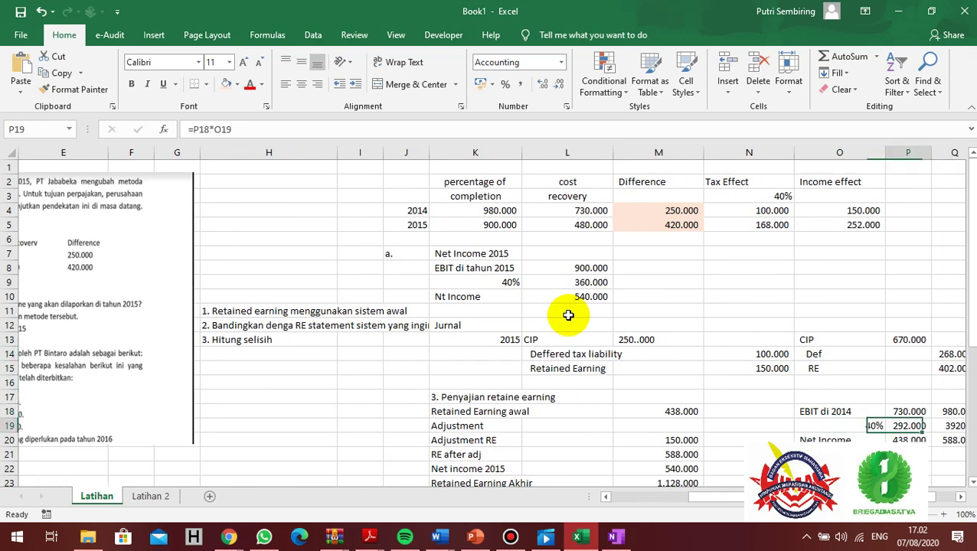
key(Right)
key(Down)
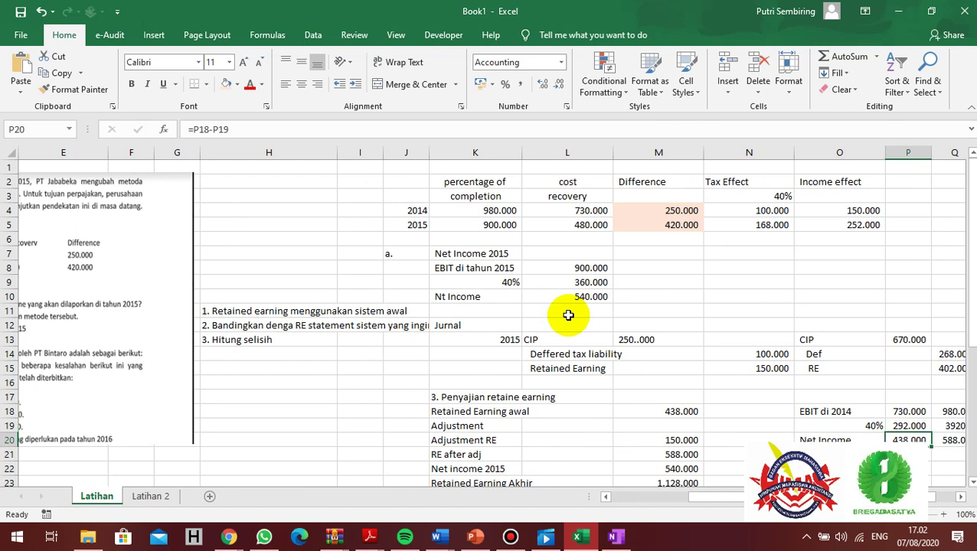
click(224, 84)
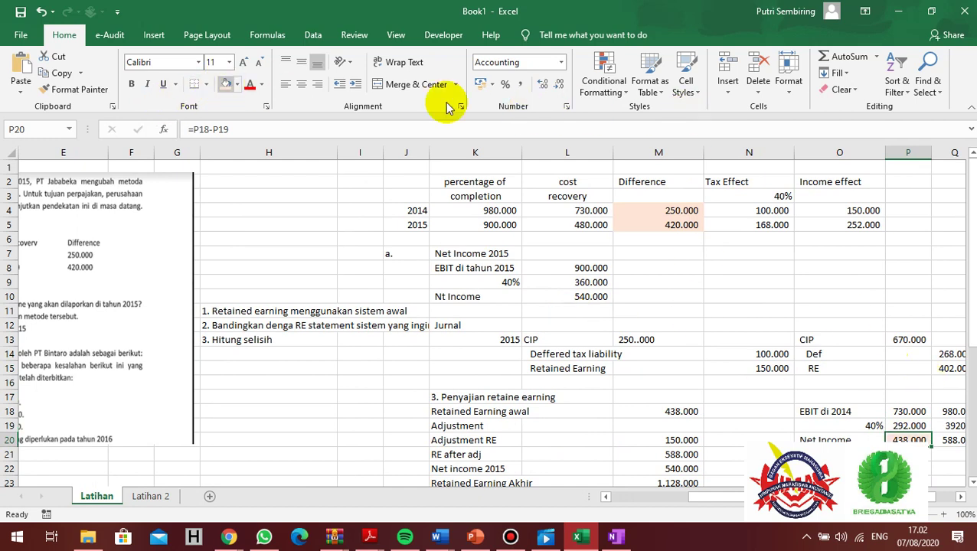
click(692, 411)
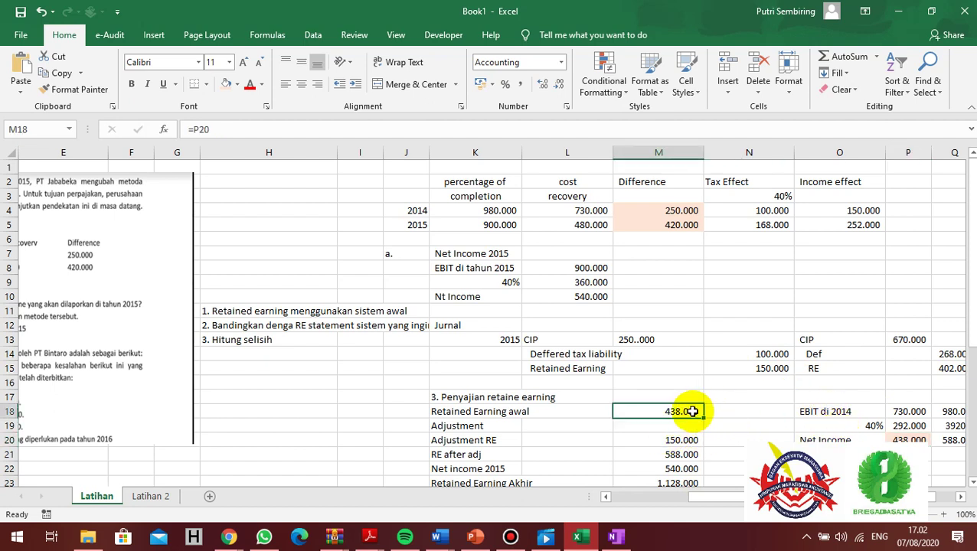
click(225, 85)
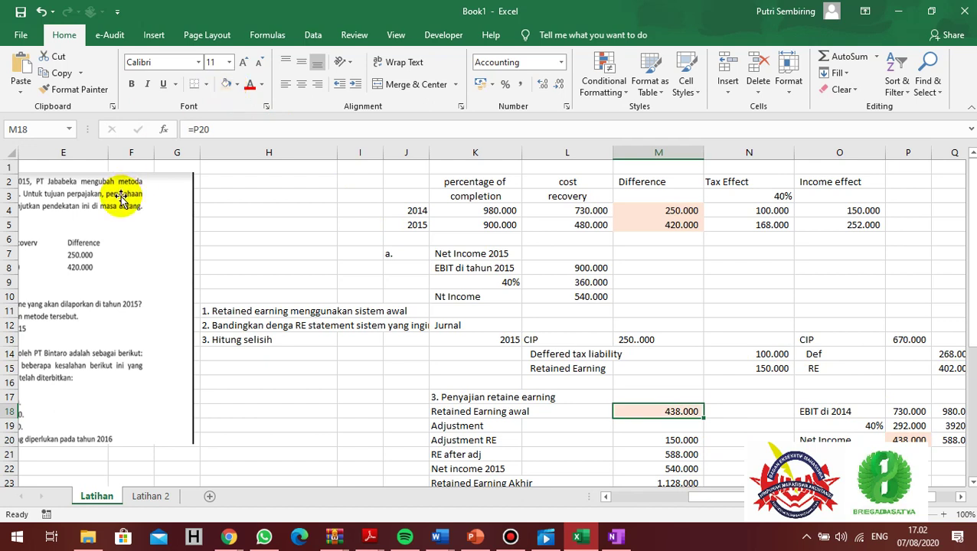
Examine the retained earnings adjustment in M20, the Selisih column and the 2014 EBIT under percentage of completion in Q18.
click(471, 440)
click(680, 438)
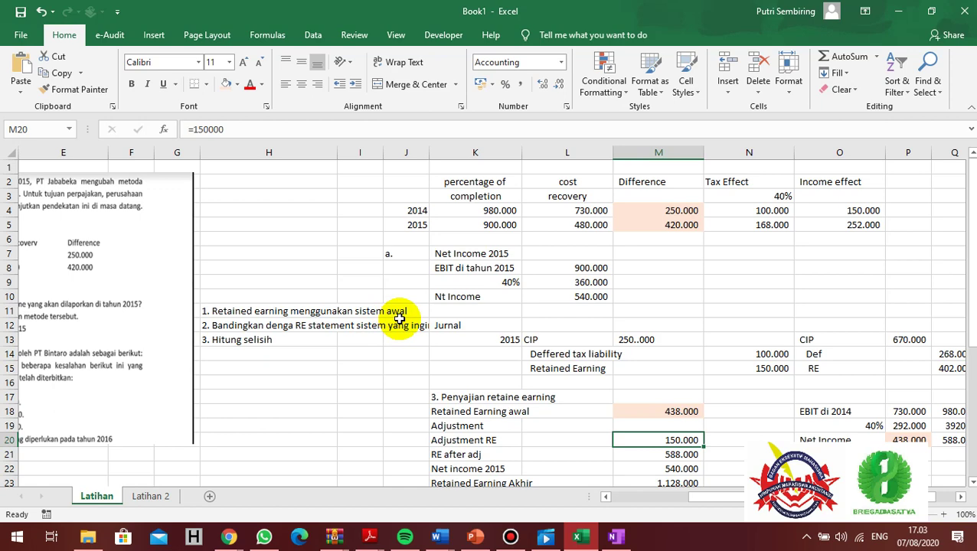
key(Right)
key(Right)
key(Right)
key(Right)
key(Right)
key(Up)
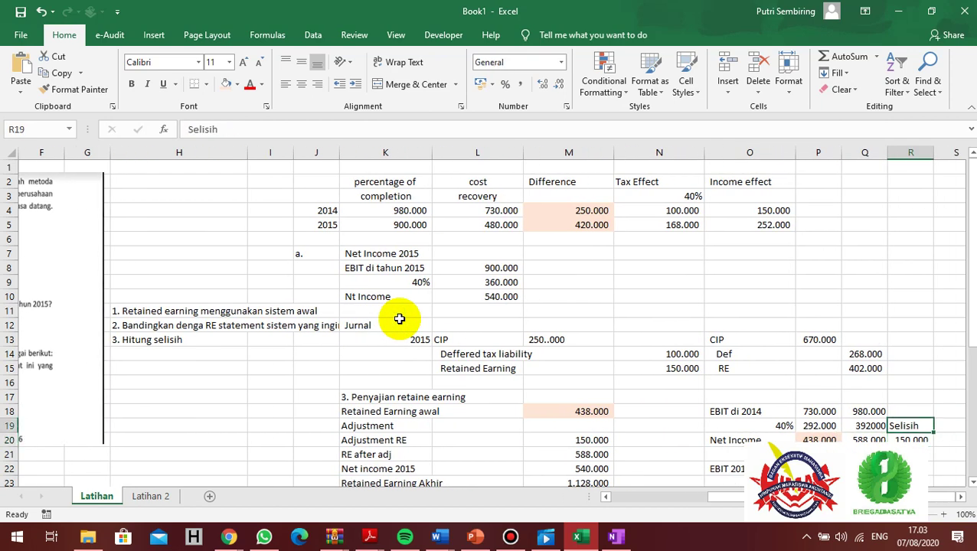
key(Left)
key(Up)
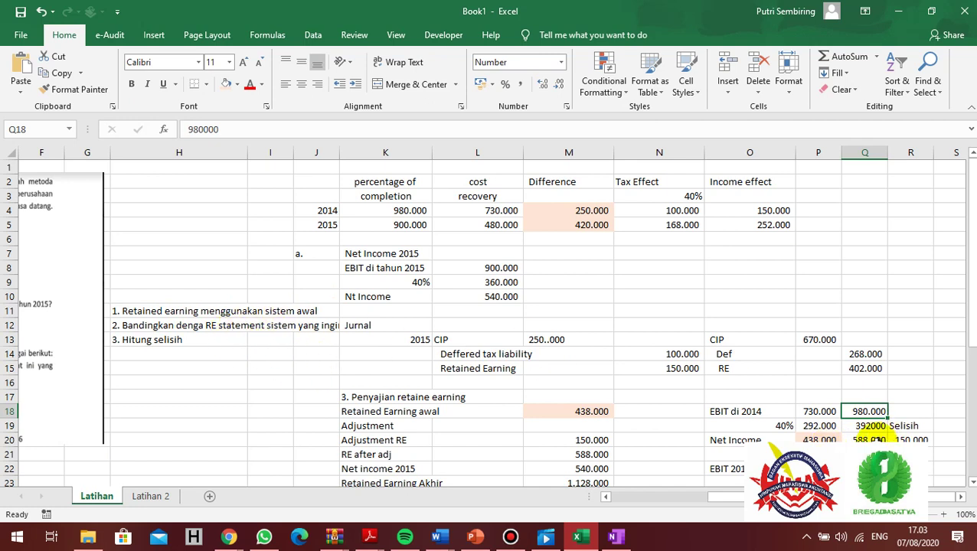
Shade the 2014 net income under percentage of completion in Q20 with the light orange fill.
click(867, 439)
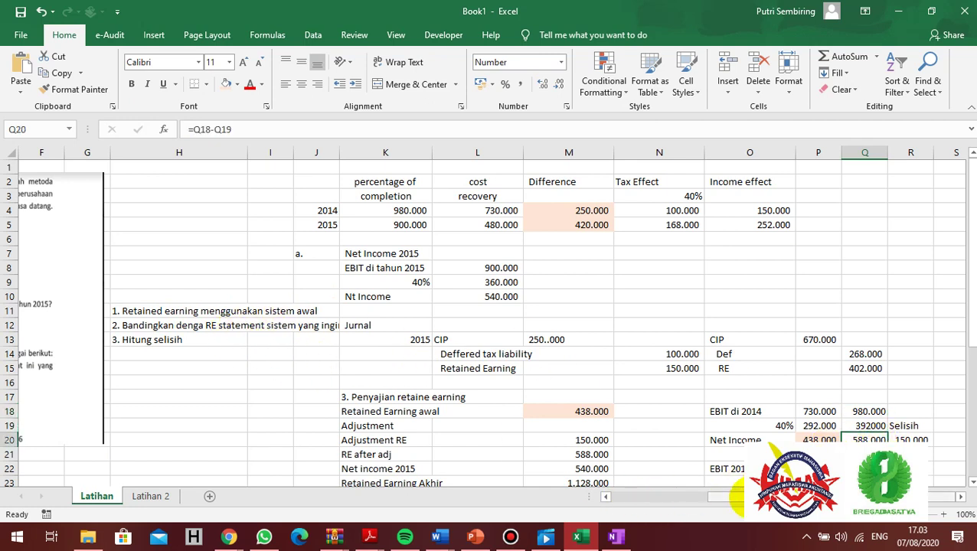
drag(694, 498, 660, 504)
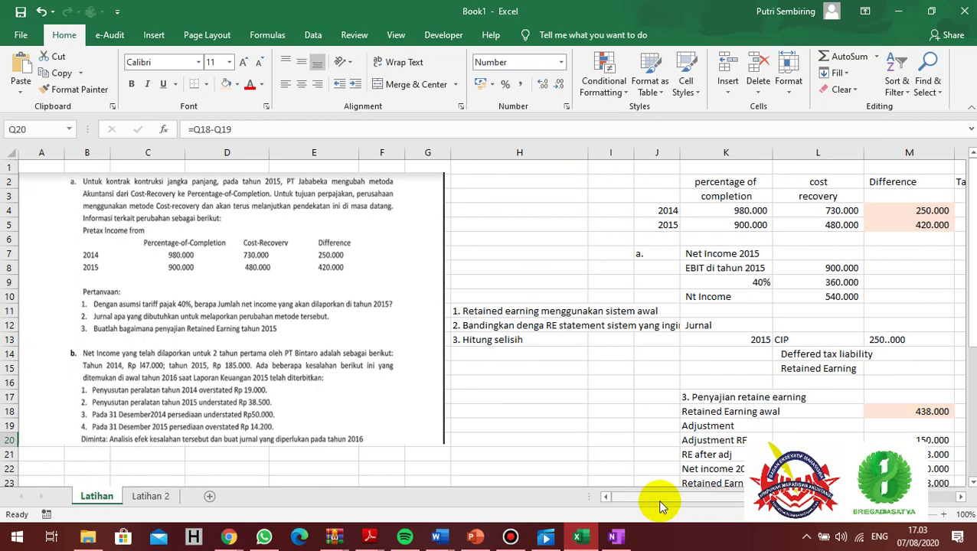
click(752, 211)
drag(674, 497, 701, 496)
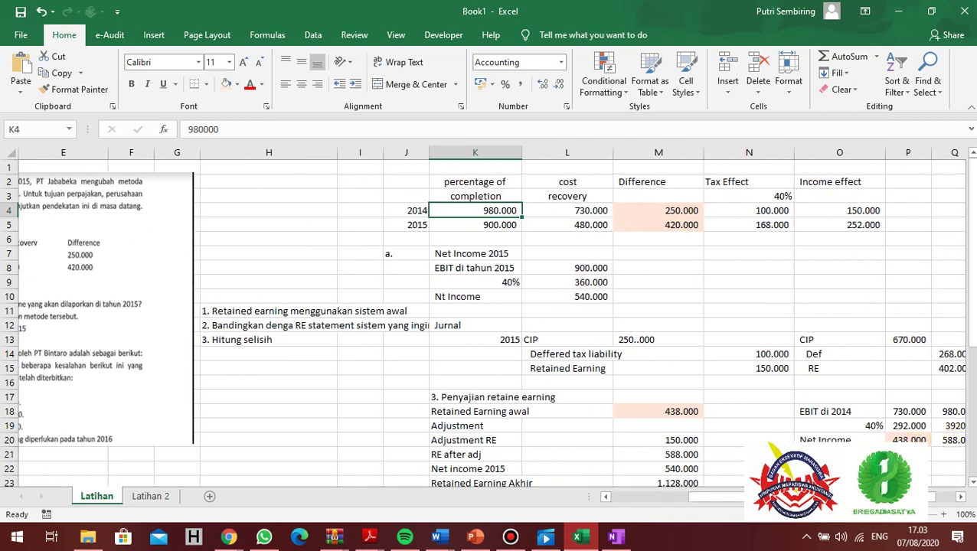
click(961, 496)
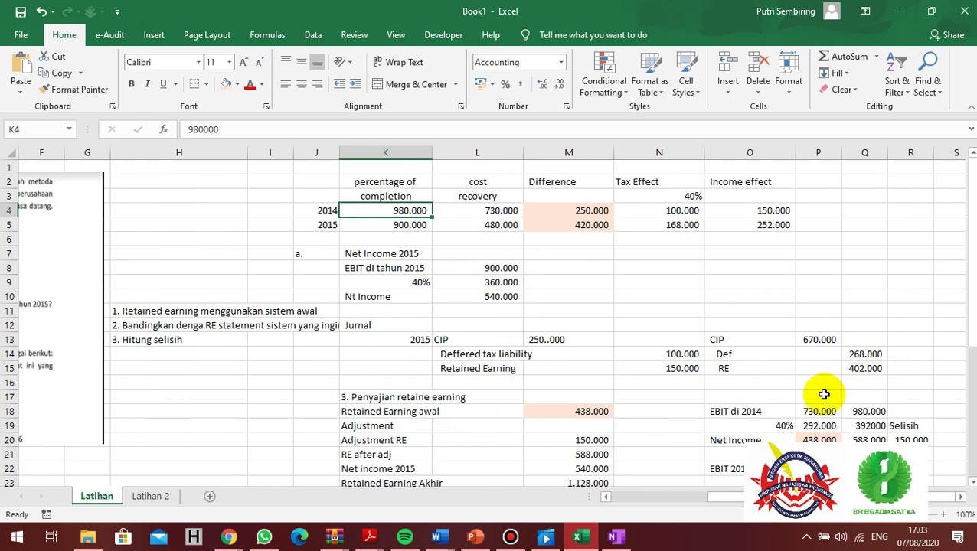
click(865, 439)
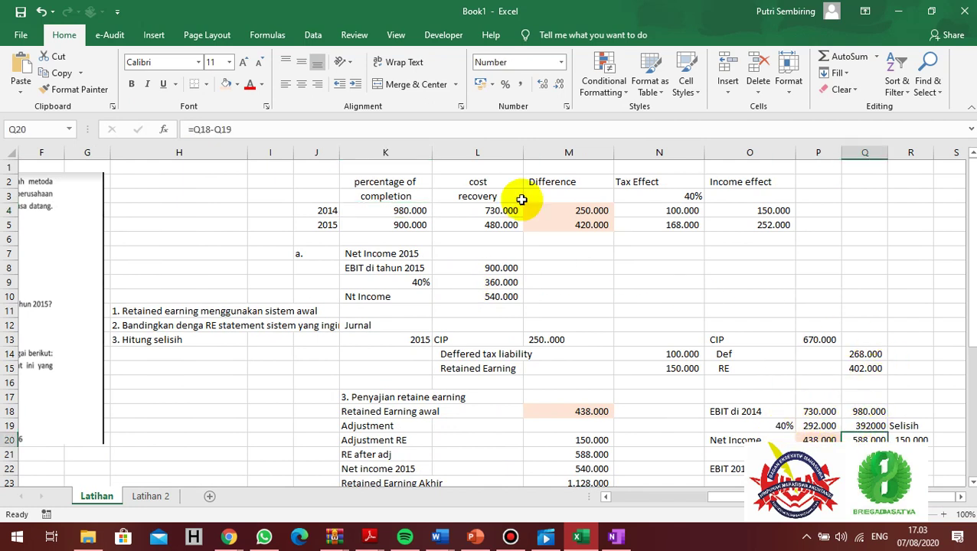
click(226, 84)
Examine the Selisih formula in R20, the retained earnings adjustment in M20 and the RE after adj formula in M21.
click(906, 436)
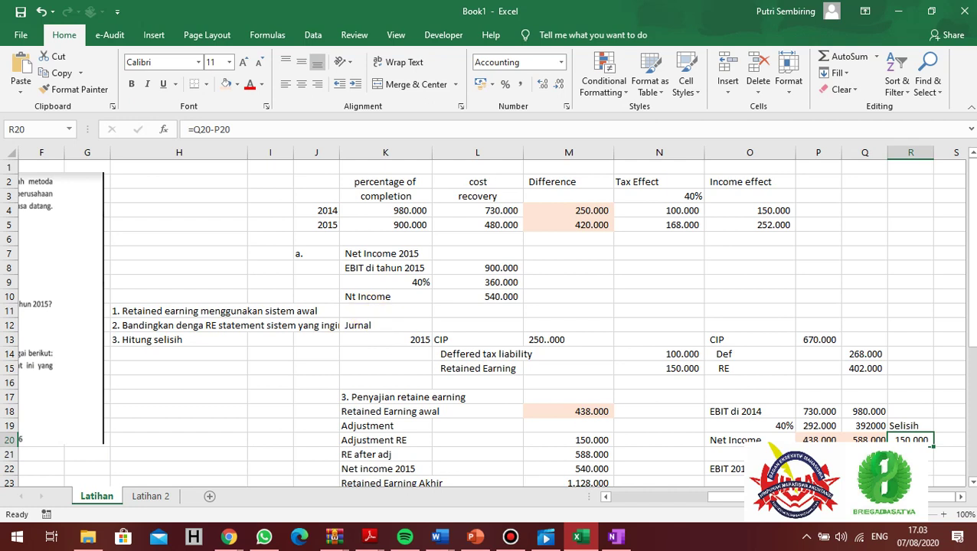
click(590, 444)
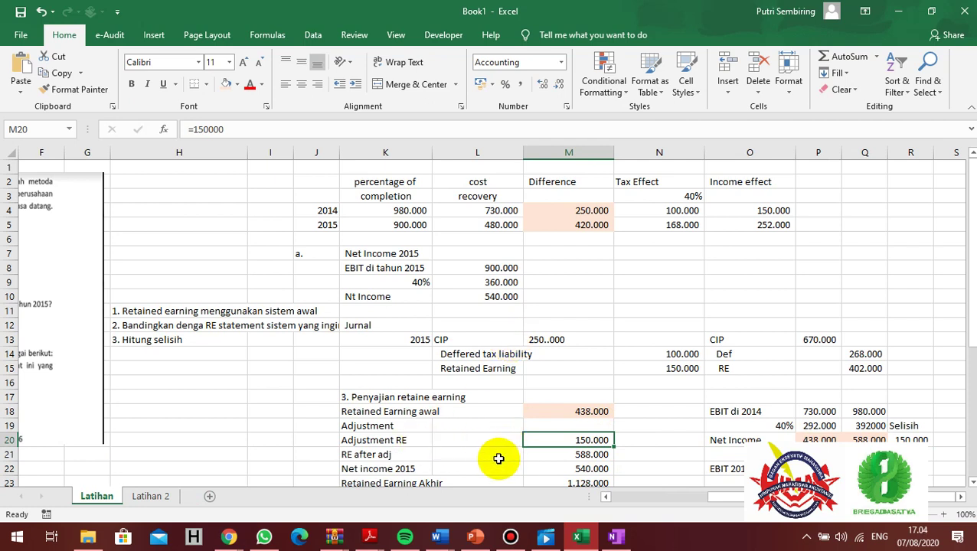
click(570, 455)
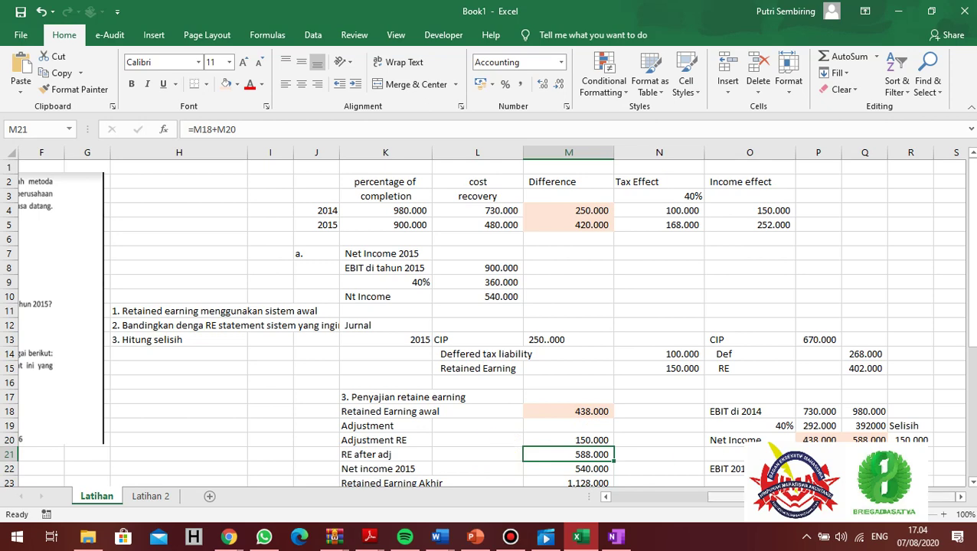
Enter the 2015 percentage of completion income in H16 below the notes as =900.000.
scroll(693, 512, left, 5)
scroll(661, 521, right, 3)
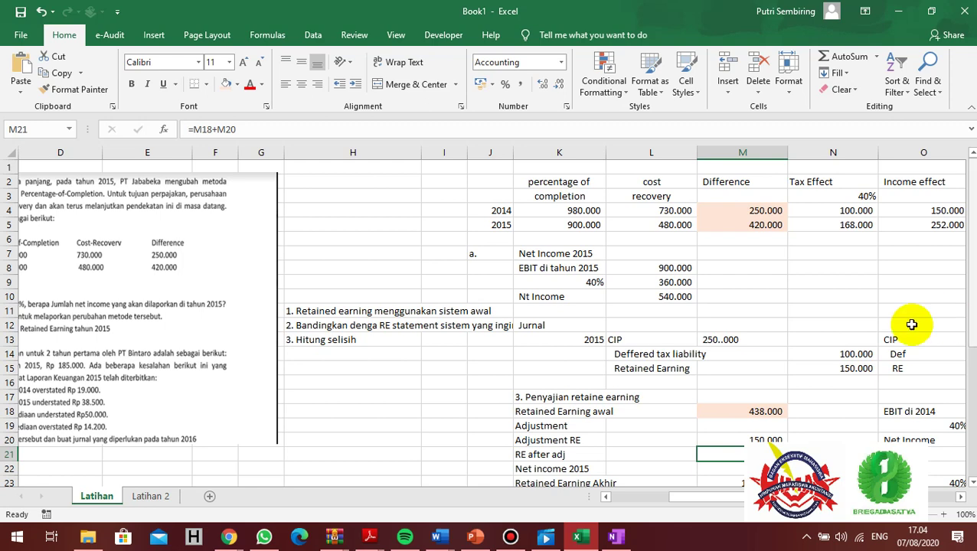
scroll(739, 509, left, 3)
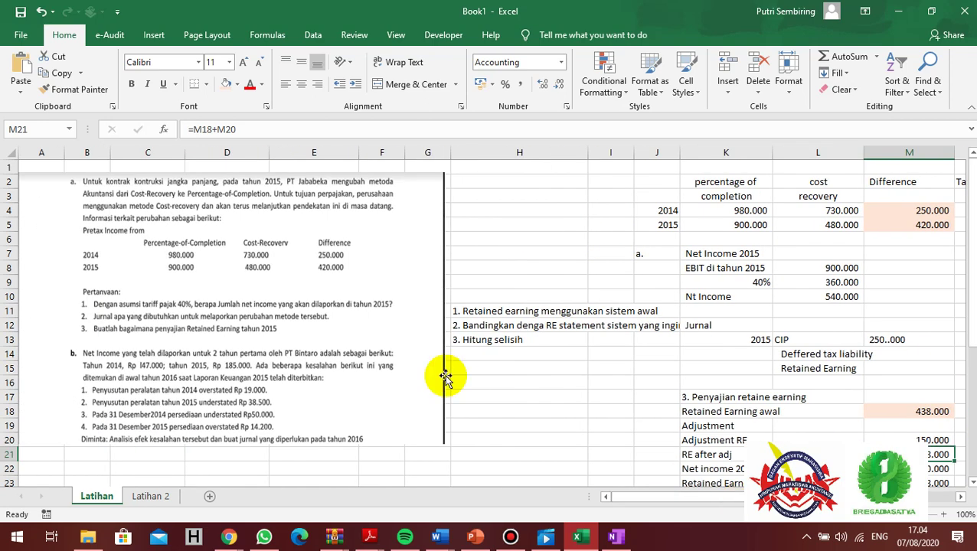
click(523, 385)
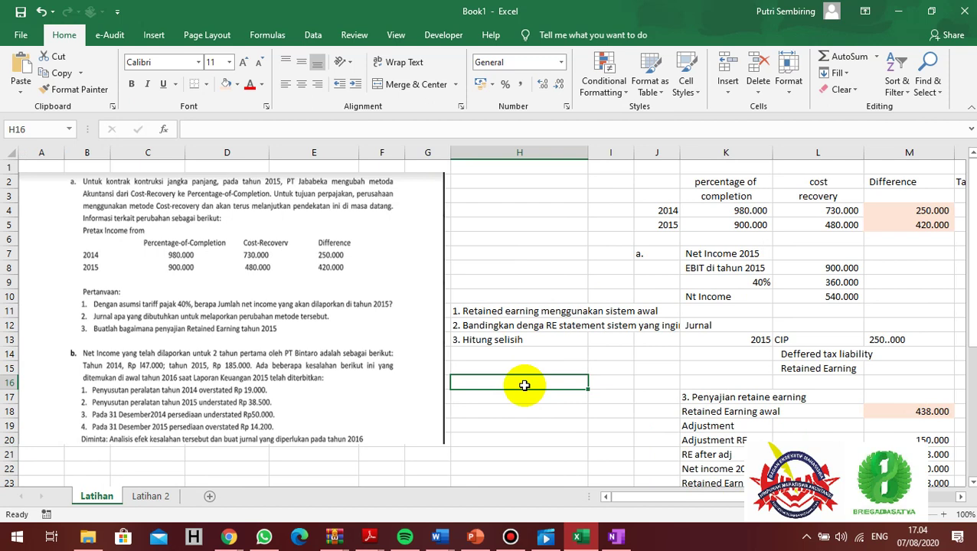
text(=900.000)
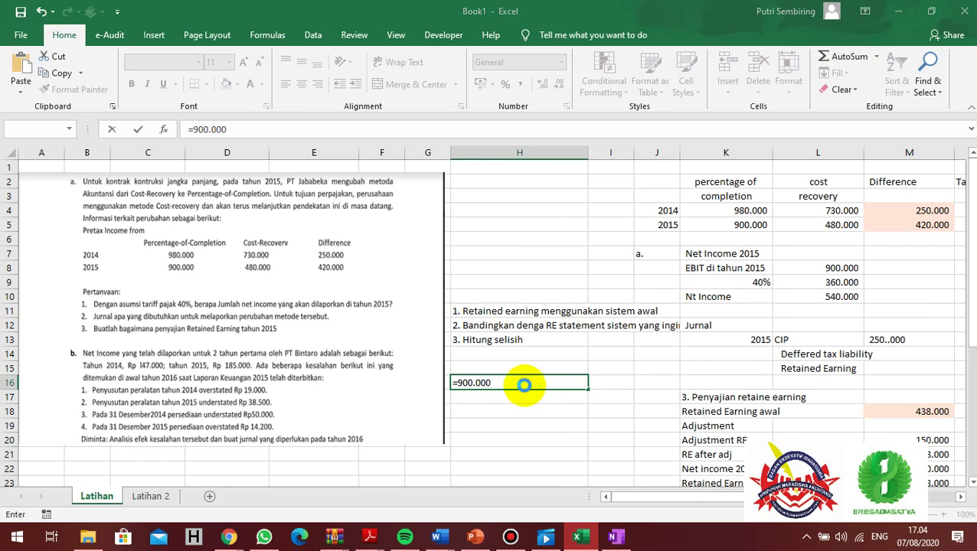
key(Return)
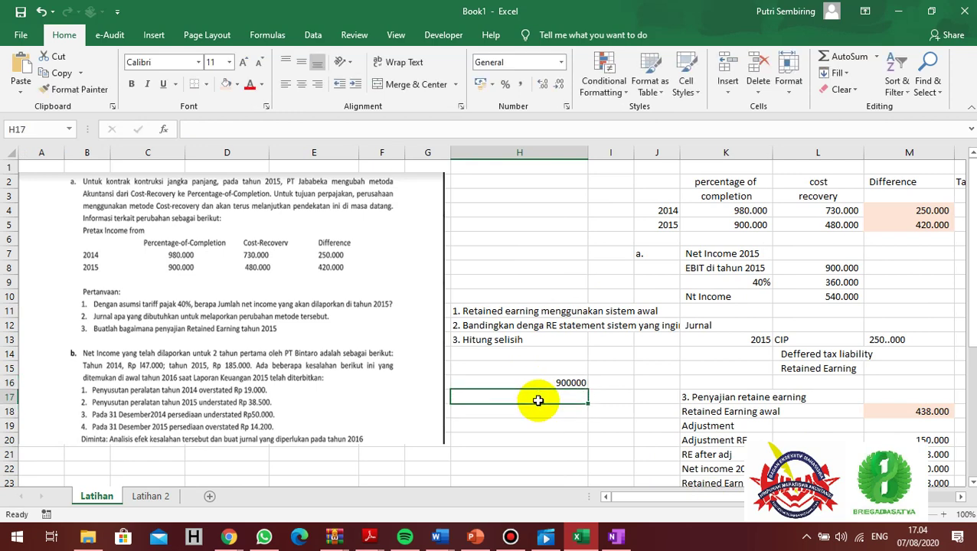
Calculate the 40% tax in H17 with the formula =40%*H16.
text(=40)
key(Return)
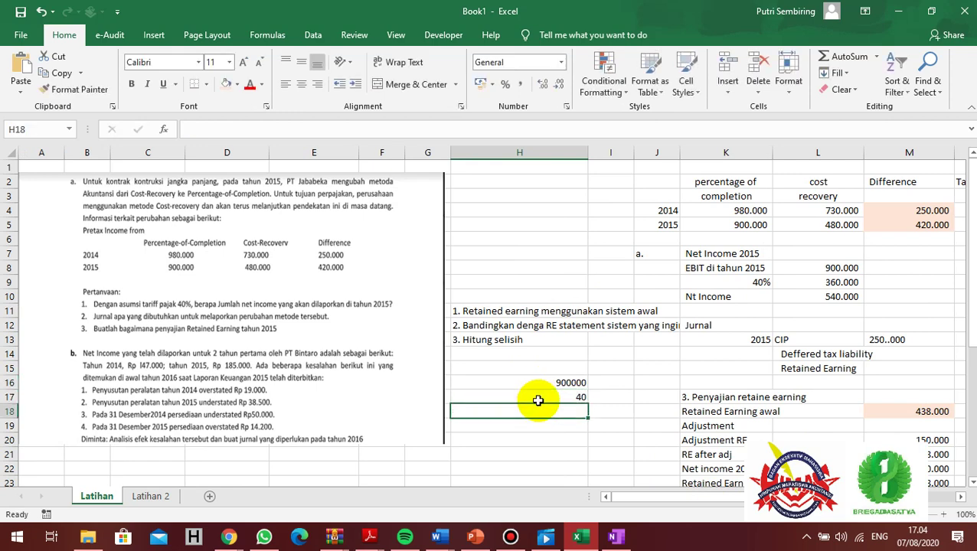
click(538, 398)
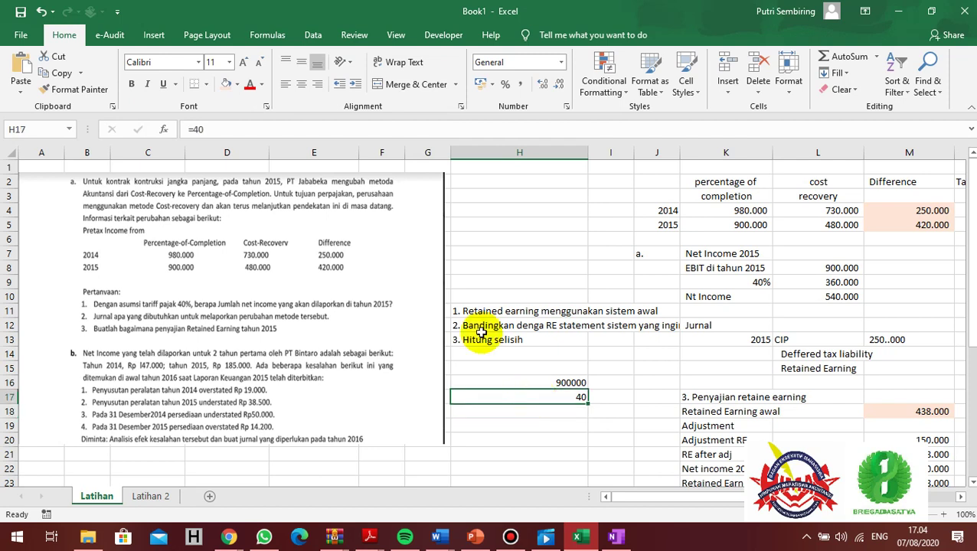
click(283, 131)
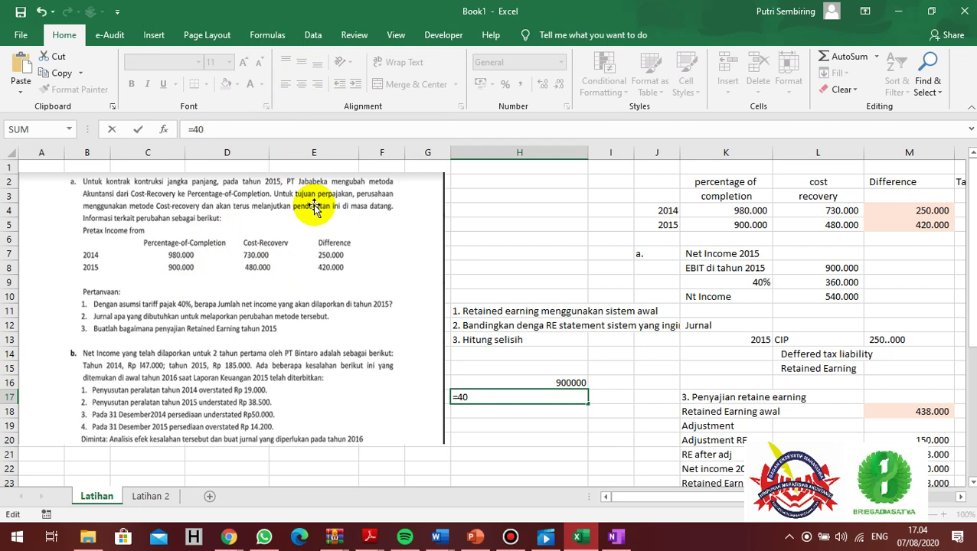
text(%*)
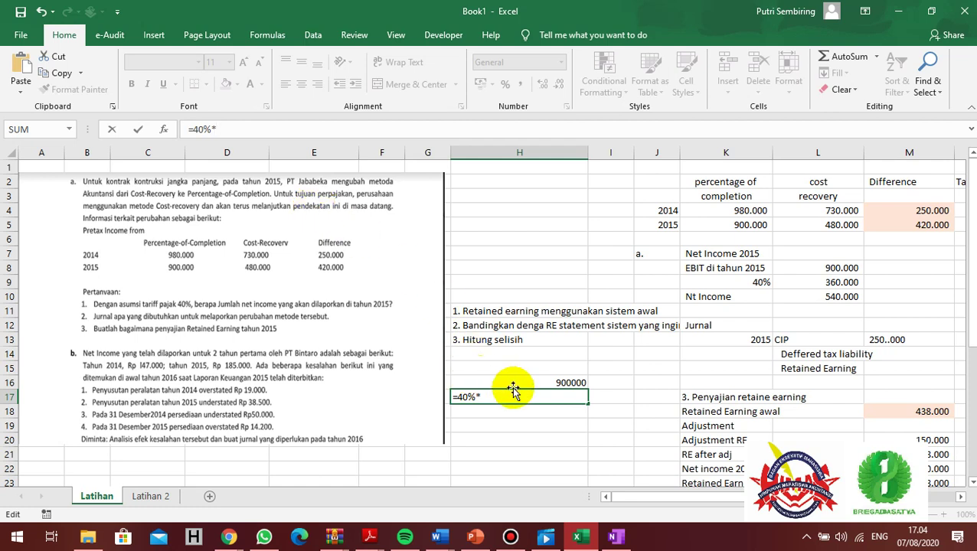
click(551, 383)
key(Return)
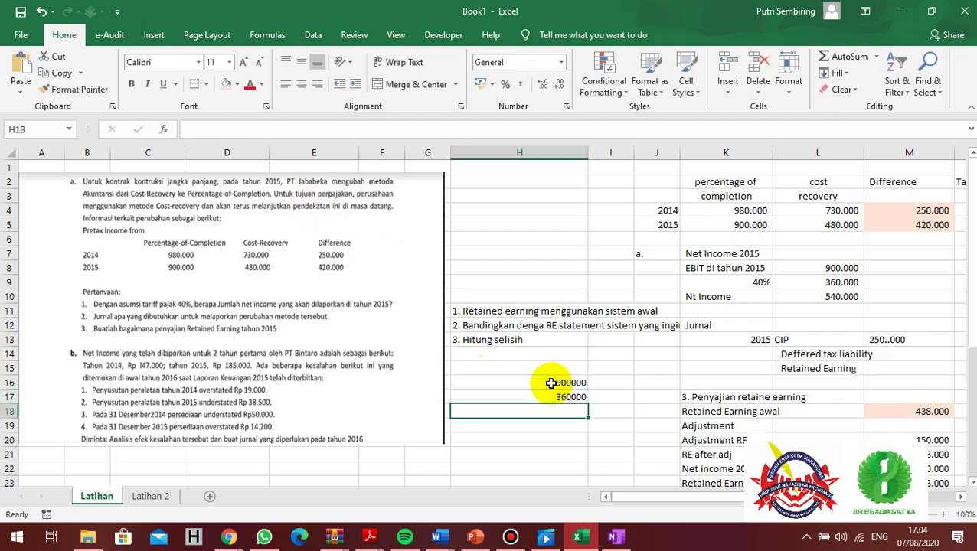
Calculate the 2015 net income in H18 by subtracting the tax in H17 from the income in H16.
text(=)
click(551, 383)
text(=)
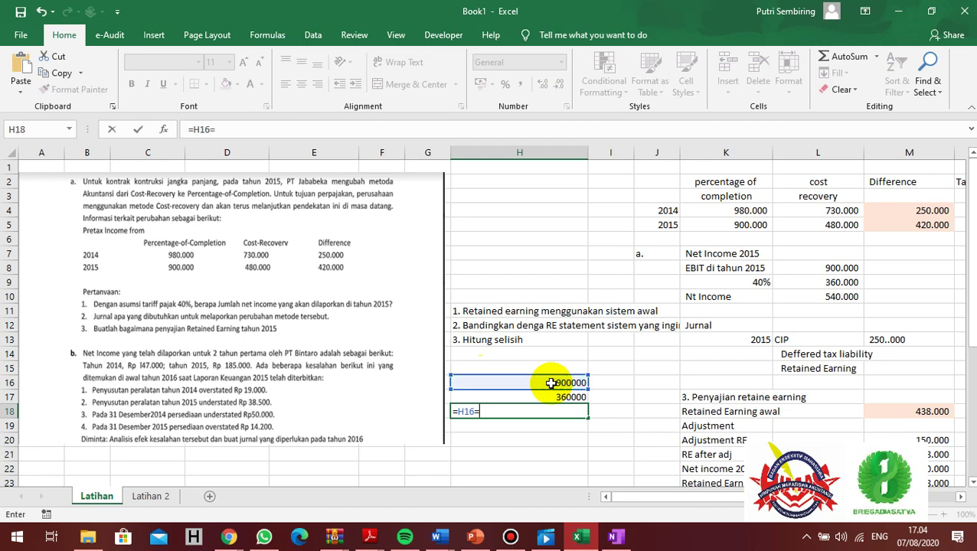
key(BackSpace)
text(-)
key(Down)
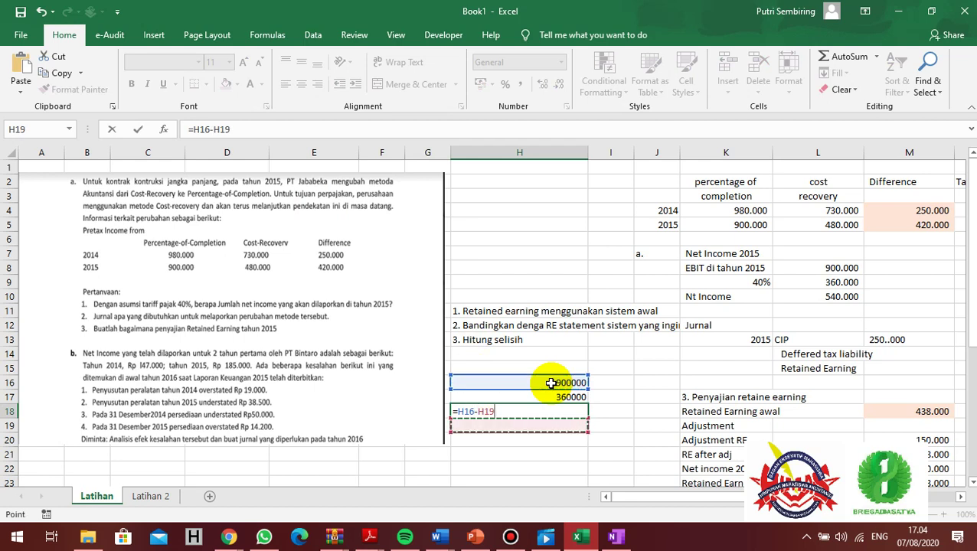
key(Up)
key(Up)
key(Return)
Examine the retained earnings statement formulas from the opening balance in M18 to the ending balance in M23.
key(Right)
key(Up)
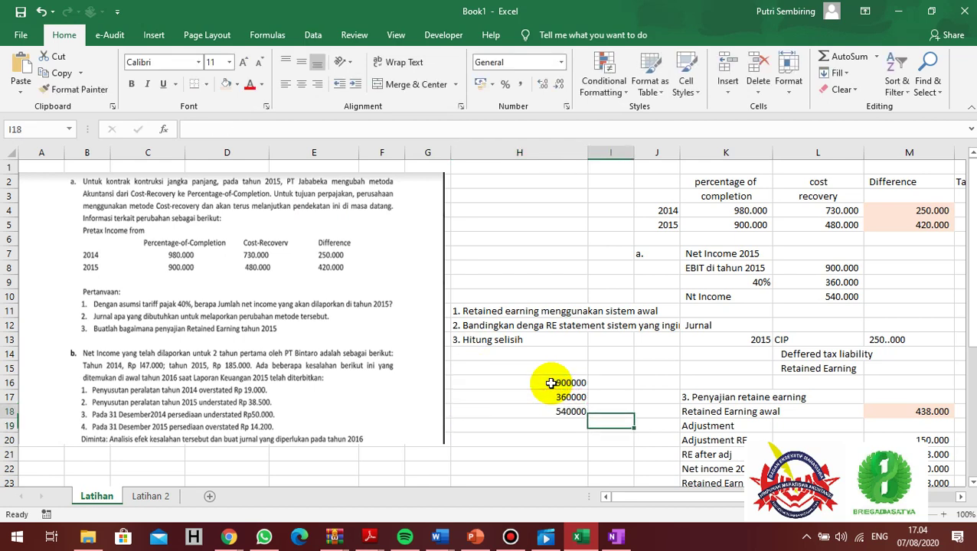
key(Left)
key(Right)
key(Right)
key(Right)
key(Right)
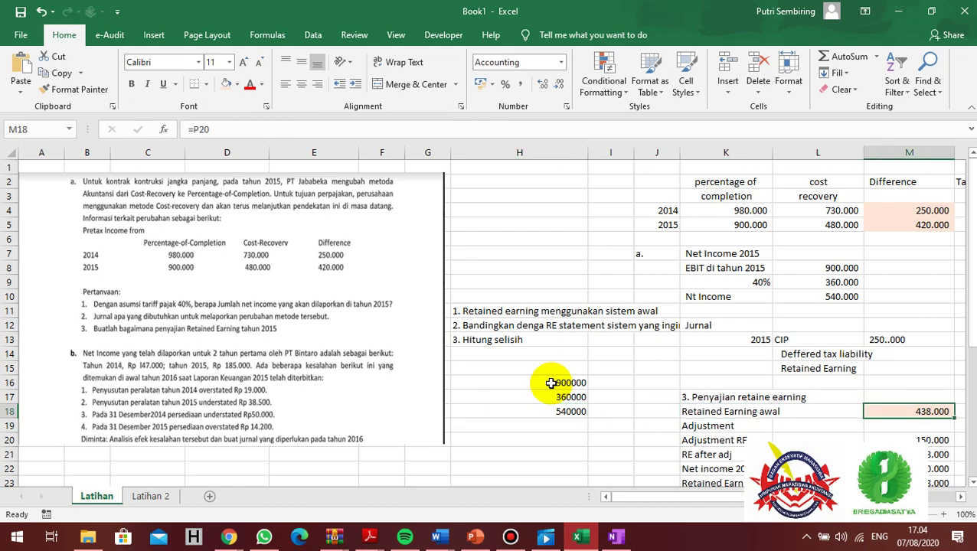
key(Down)
key(Down)
key(Down)
key(Down)
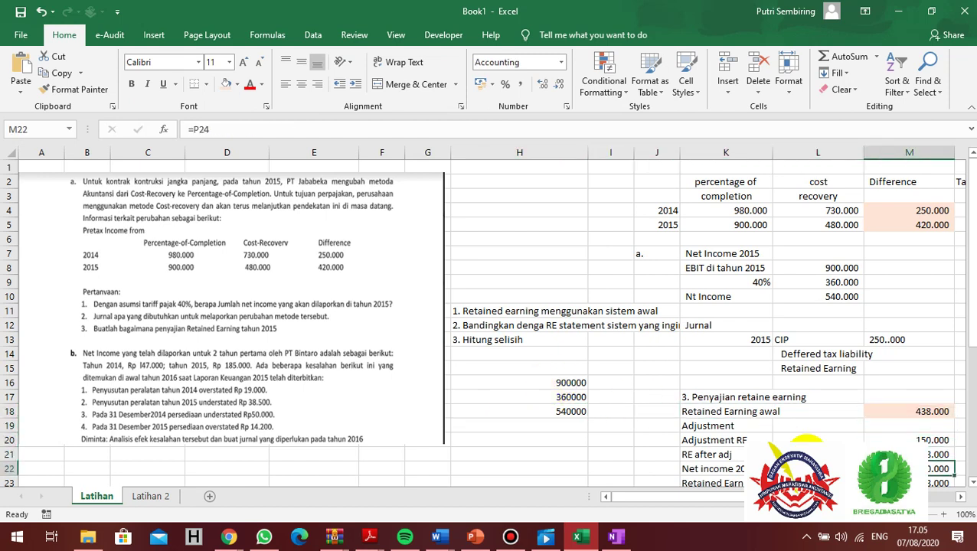
key(Down)
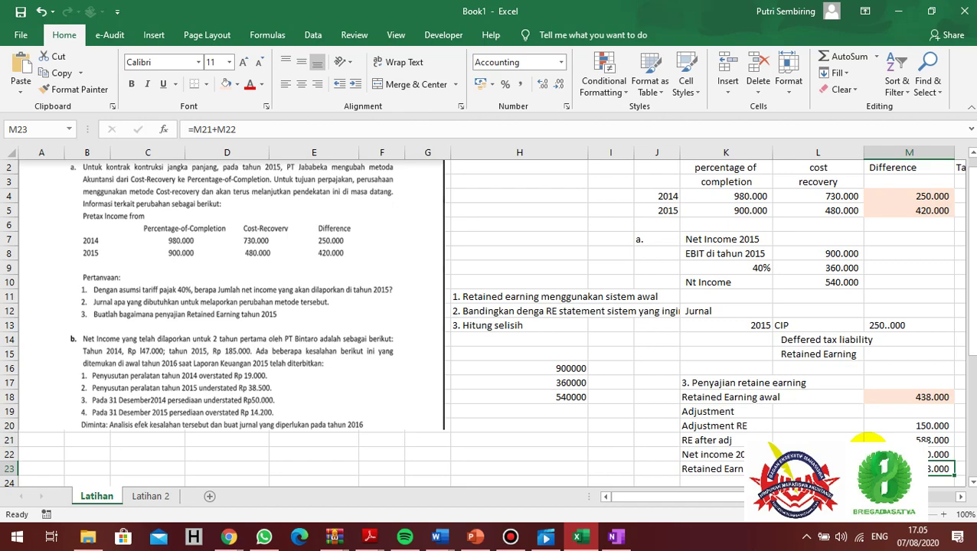
Move the exercise picture so that question b sits closer to the Soal B working table.
key(Down)
key(Down)
key(Down)
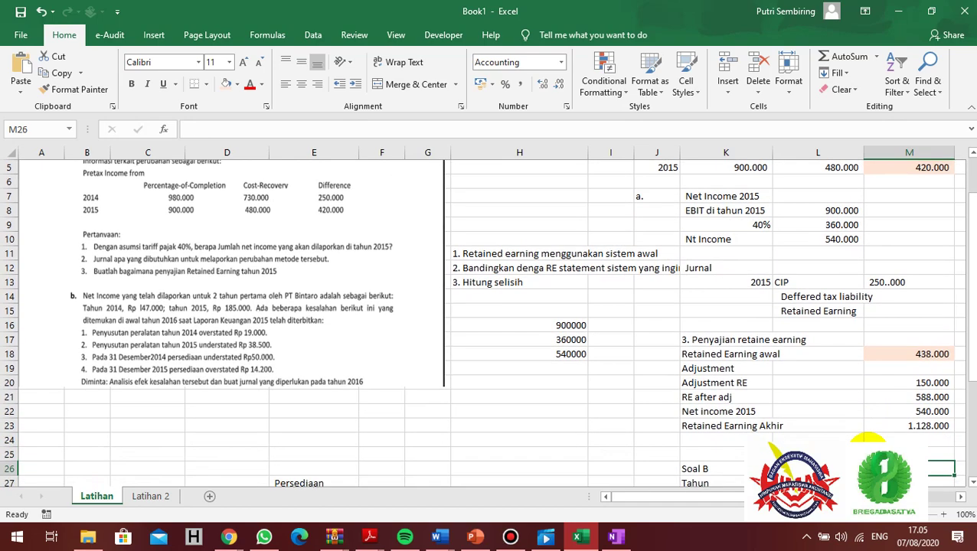
key(Left)
key(Left)
key(Down)
key(Down)
key(Down)
key(Down)
key(Down)
key(Down)
key(Down)
key(Down)
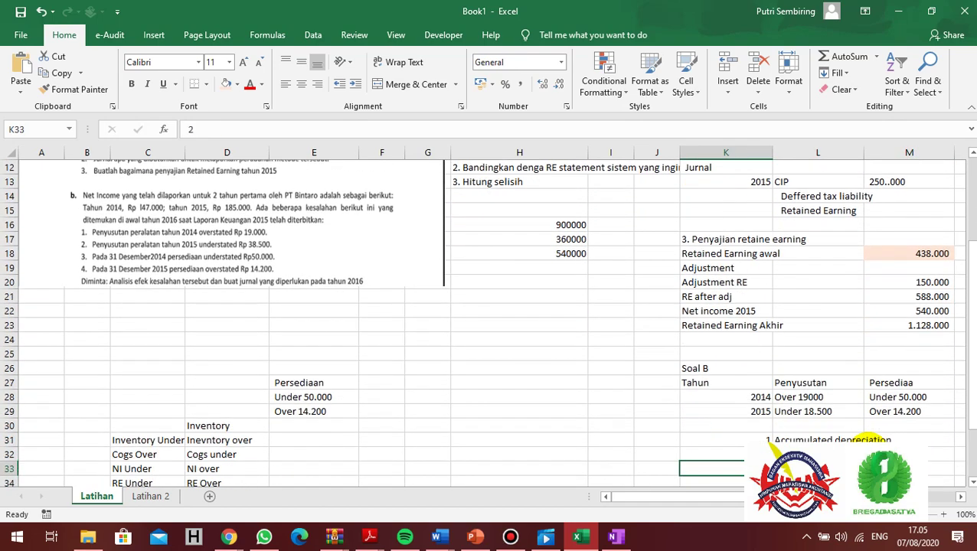
drag(209, 221, 366, 316)
Compare the 2014 Penyusutan and Persediaan entries in row 28 with the errors listed in question b.
click(773, 387)
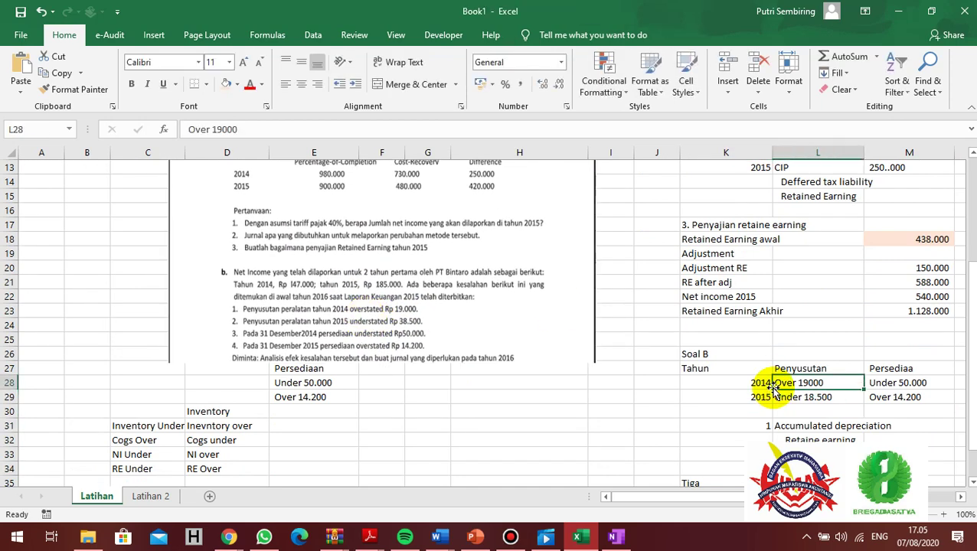
key(Right)
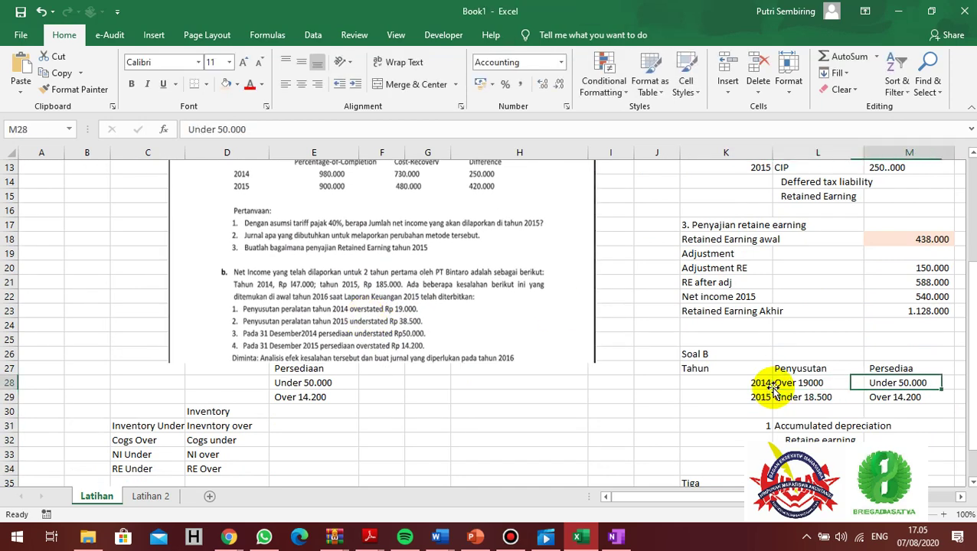
key(Right)
key(Left)
key(Left)
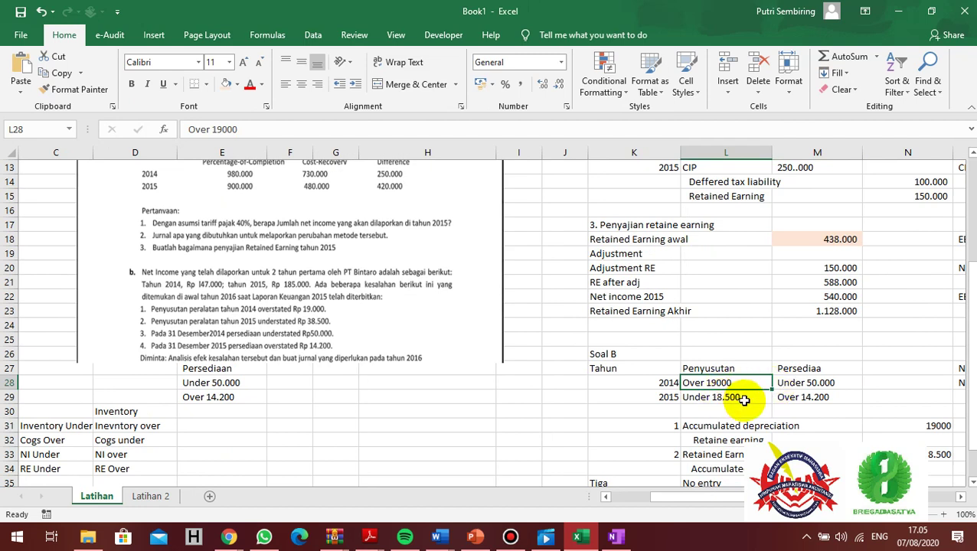
Correct the 2015 Penyusutan entry in L29 to "Under 38.500".
click(740, 399)
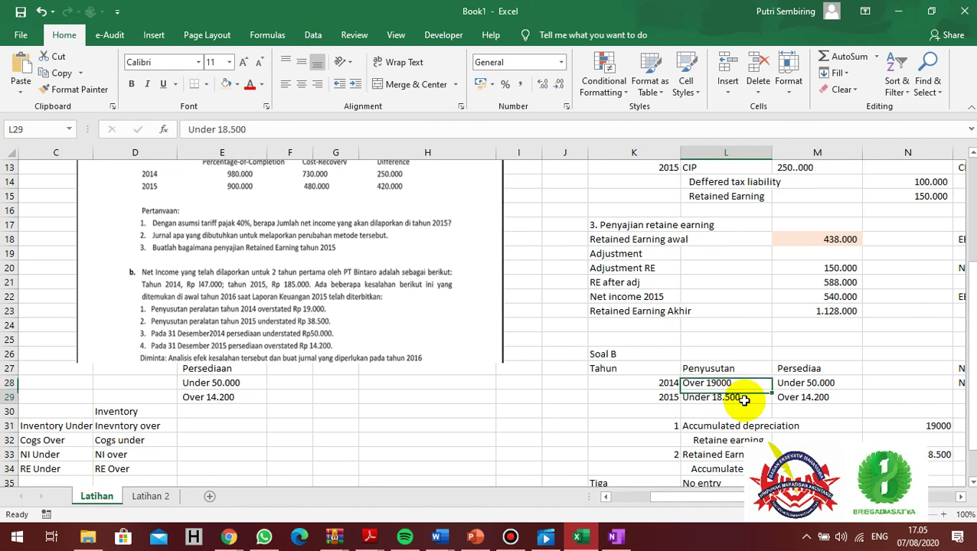
click(223, 132)
key(BackSpace)
text(3)
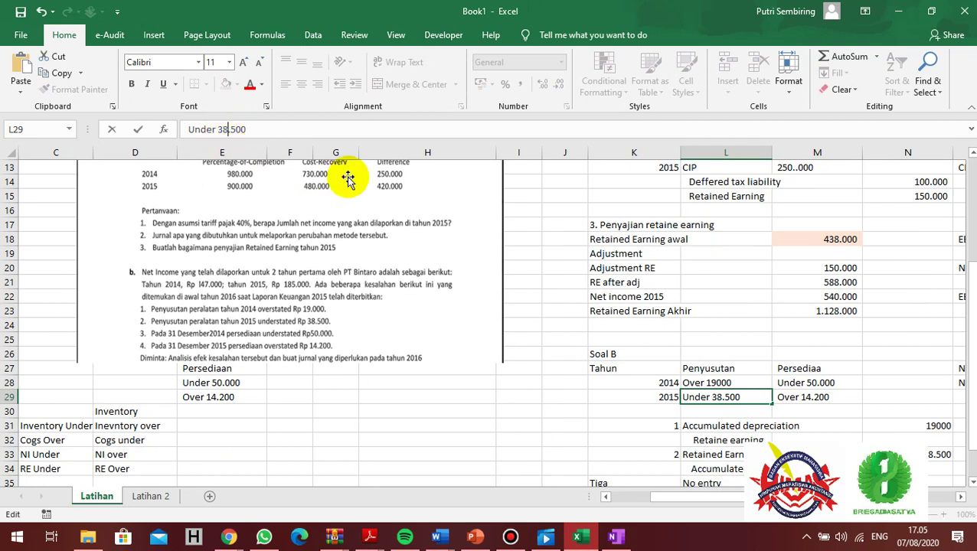
click(802, 399)
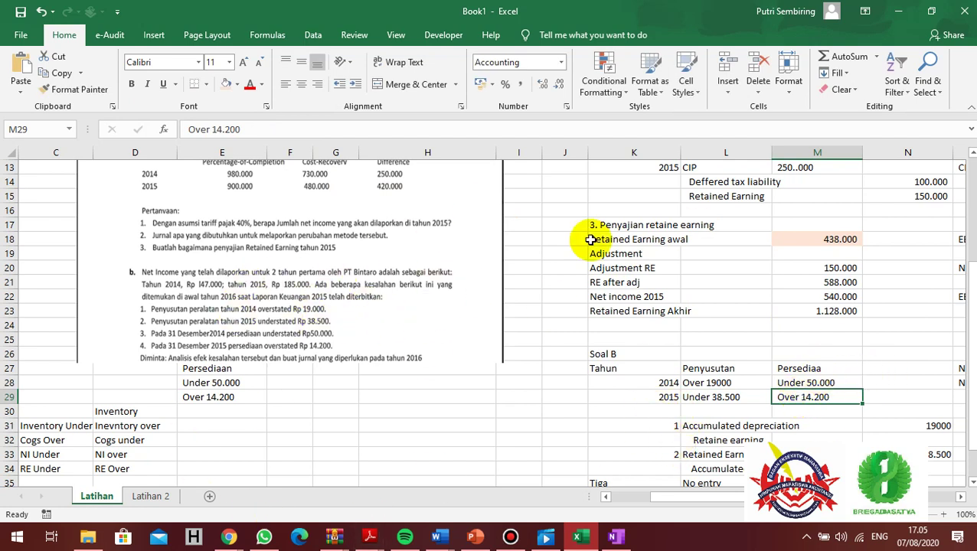
Note the effects of overstated depreciation in H29:H31 as "expense klebihan", "Net income kurang" and "RE kurang".
click(708, 438)
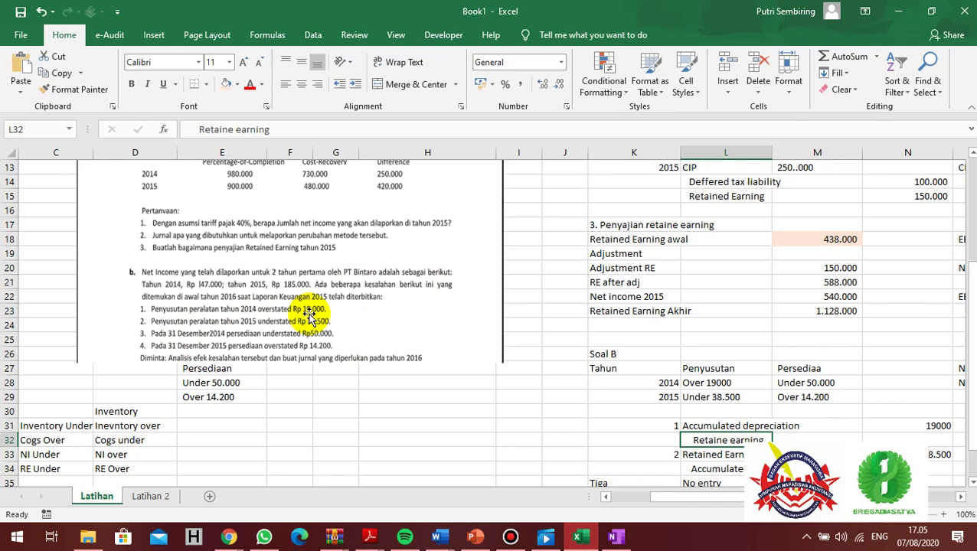
click(401, 400)
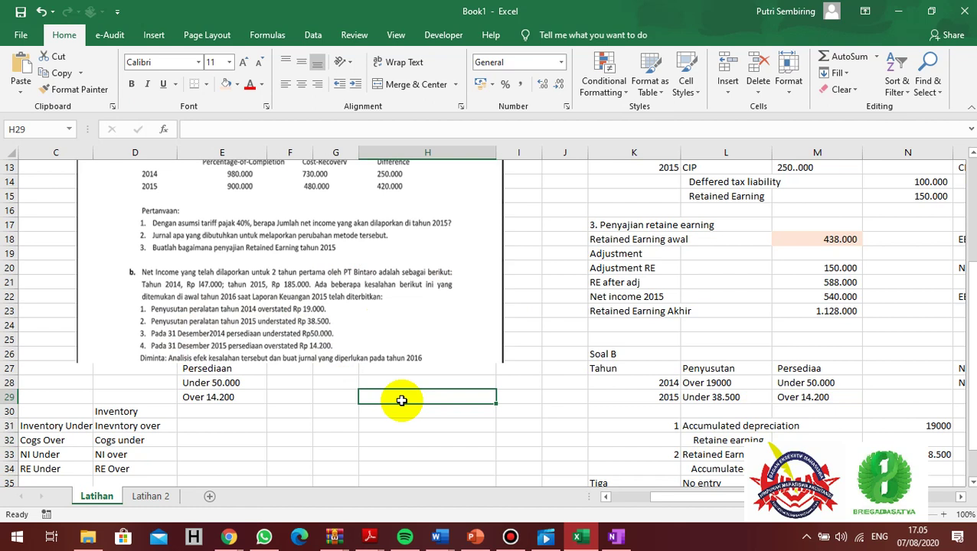
text(expens)
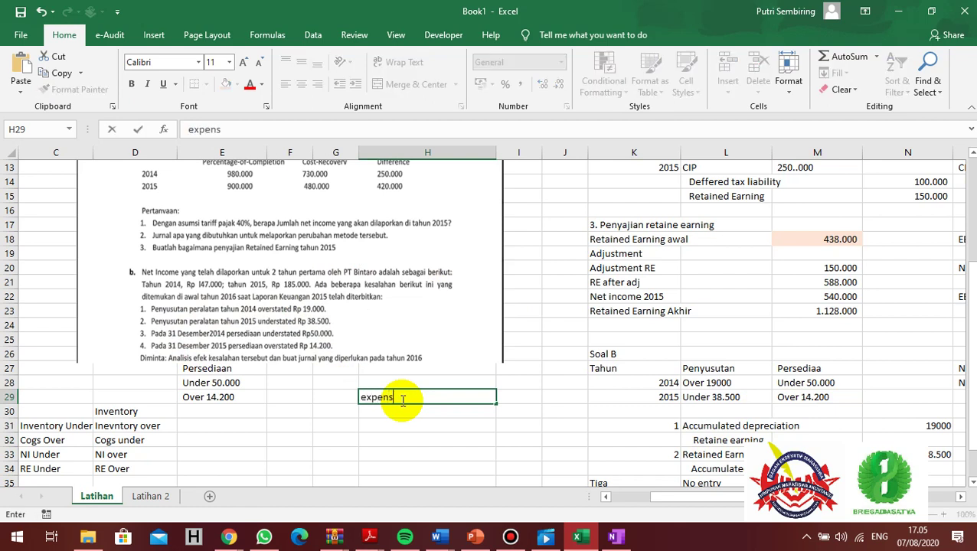
text(e klebihan)
key(Return)
text(N)
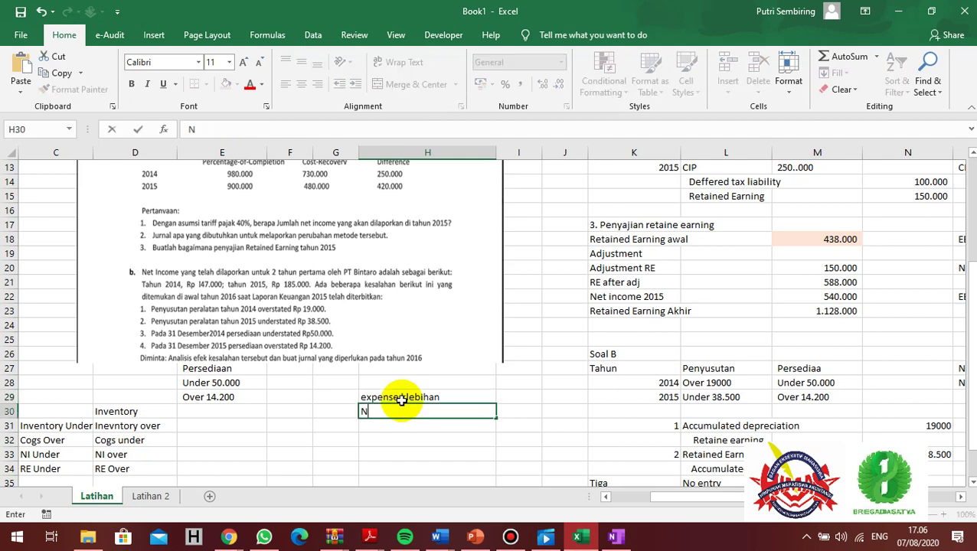
text(et income)
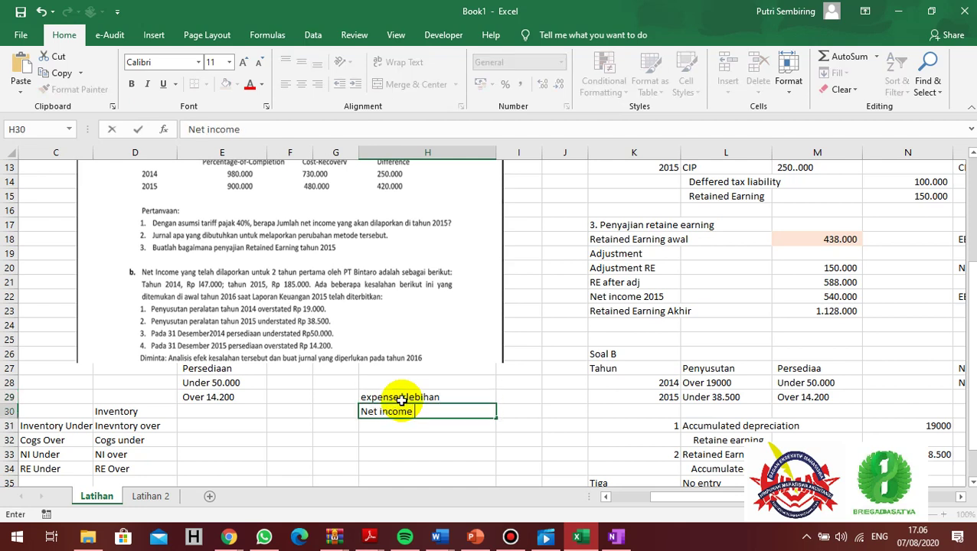
text( kurang)
key(Return)
text(RE)
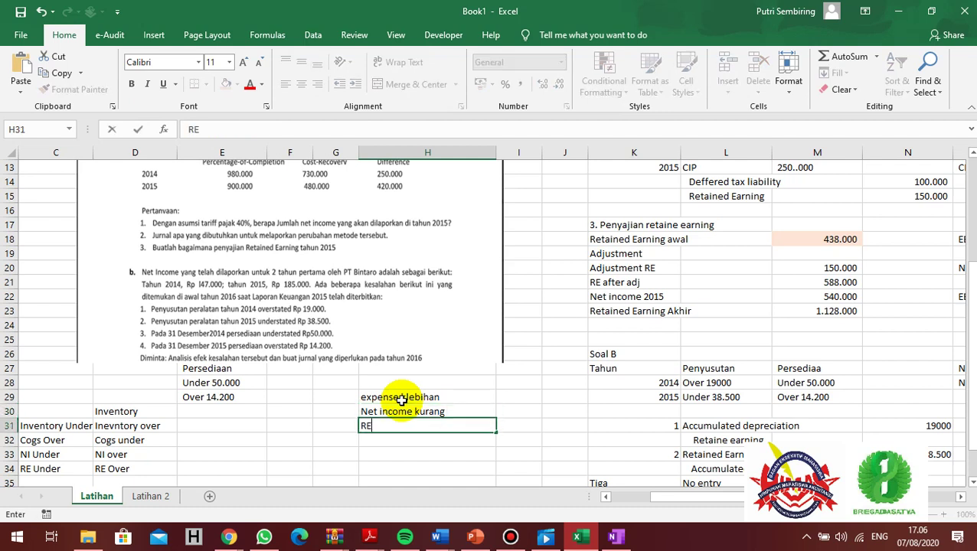
text( kurang)
key(Right)
Examine the first correcting journal entry in rows 31 and 32, covering accumulated depreciation, retained earnings and the debit amount.
key(Right)
key(Right)
key(Right)
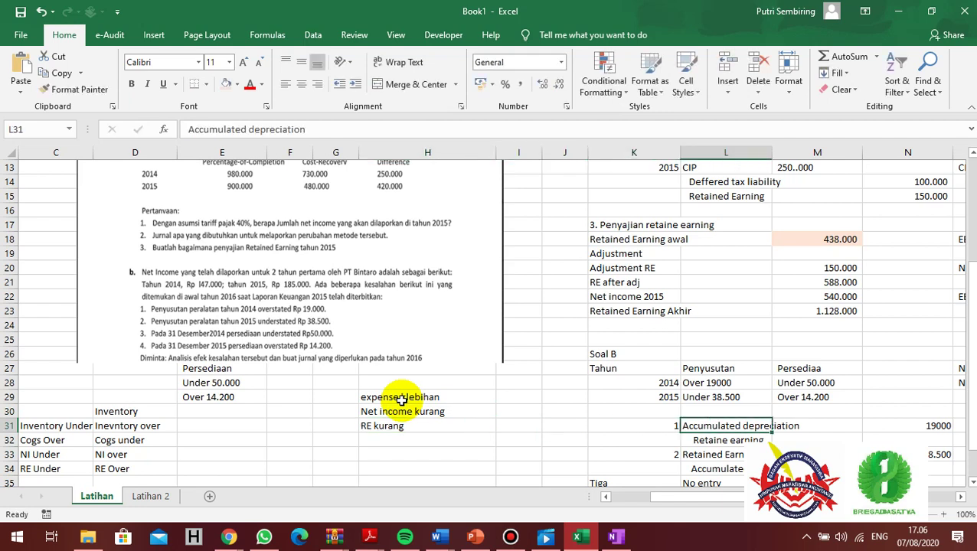
key(Down)
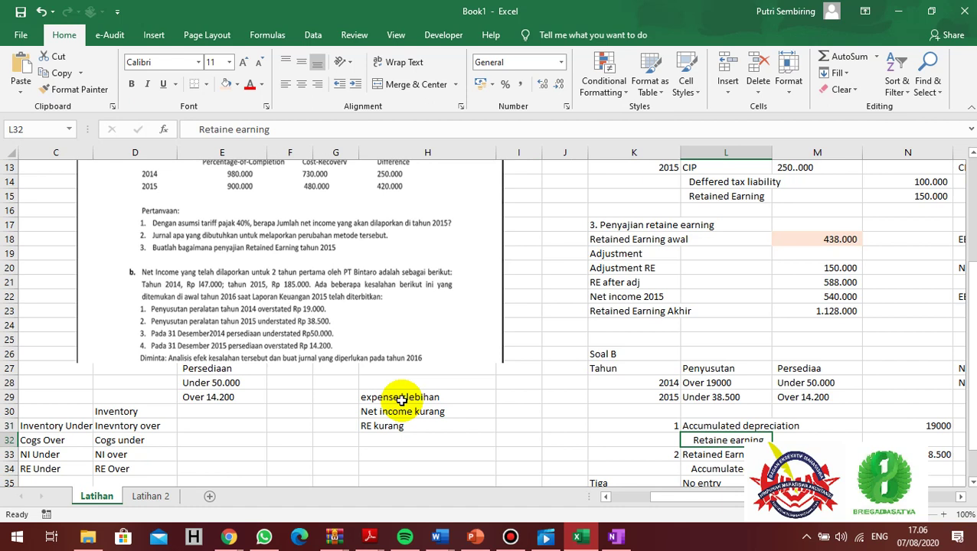
key(Up)
key(Up)
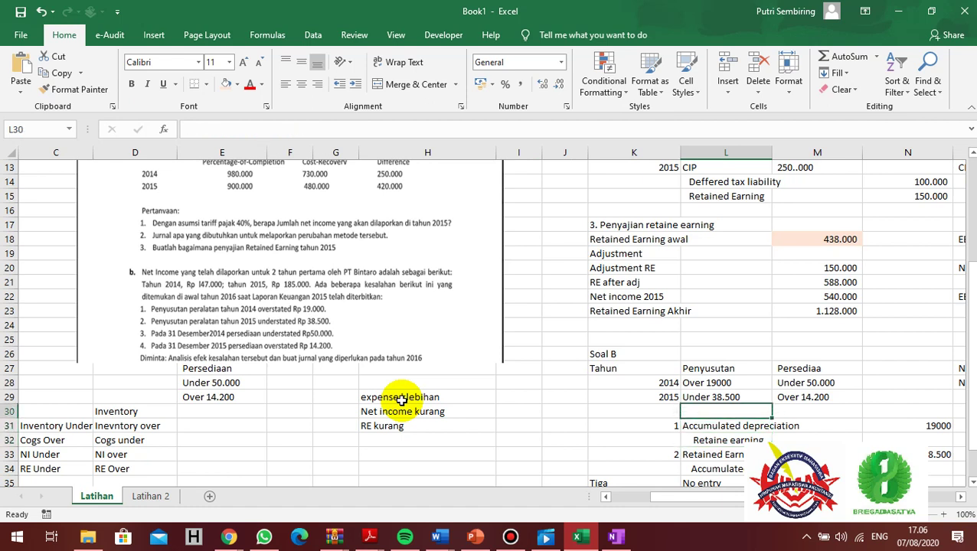
key(Down)
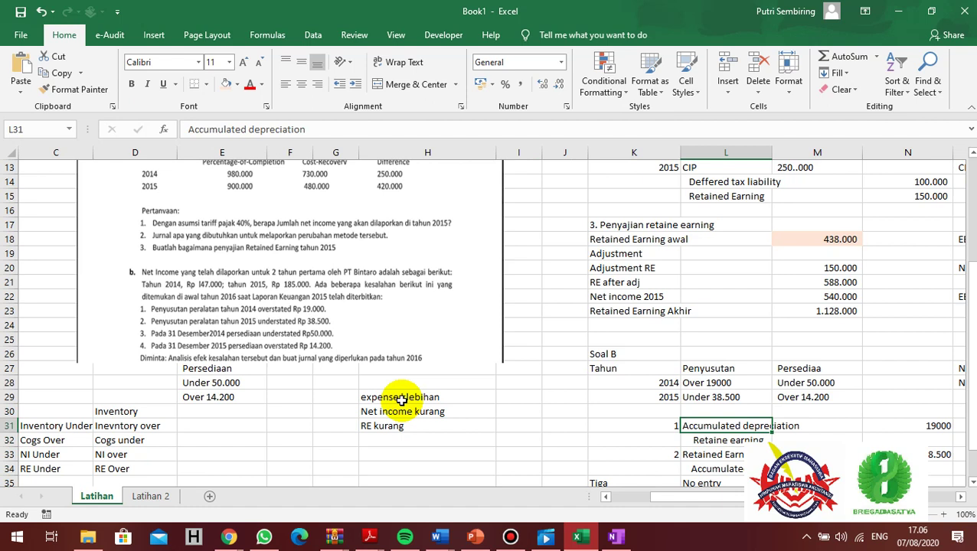
key(Down)
key(Down)
key(Up)
key(Up)
key(Down)
key(Right)
key(Up)
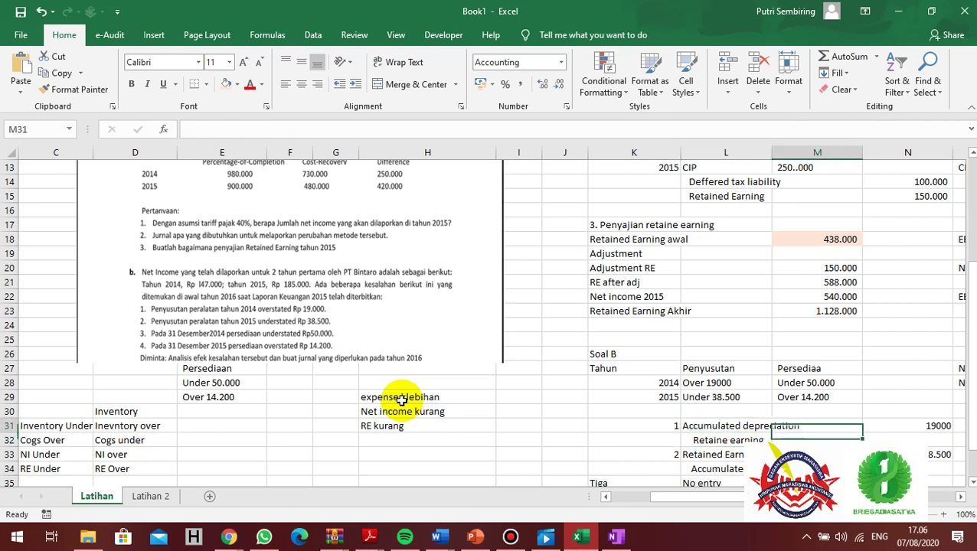
key(Right)
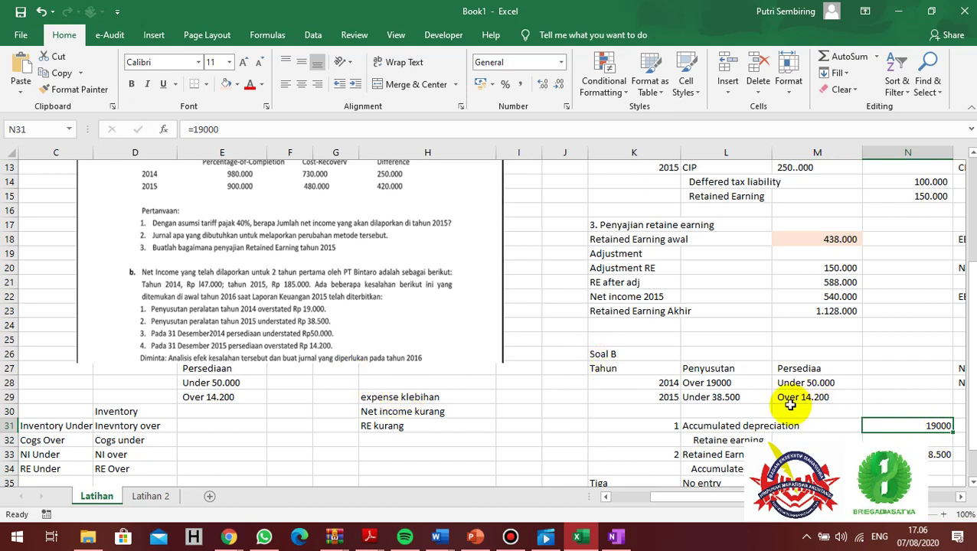
Note the effects of understated 2015 depreciation in H33:H35 as "Expense", "NI kelebihan" and "RE kelebihan".
click(710, 395)
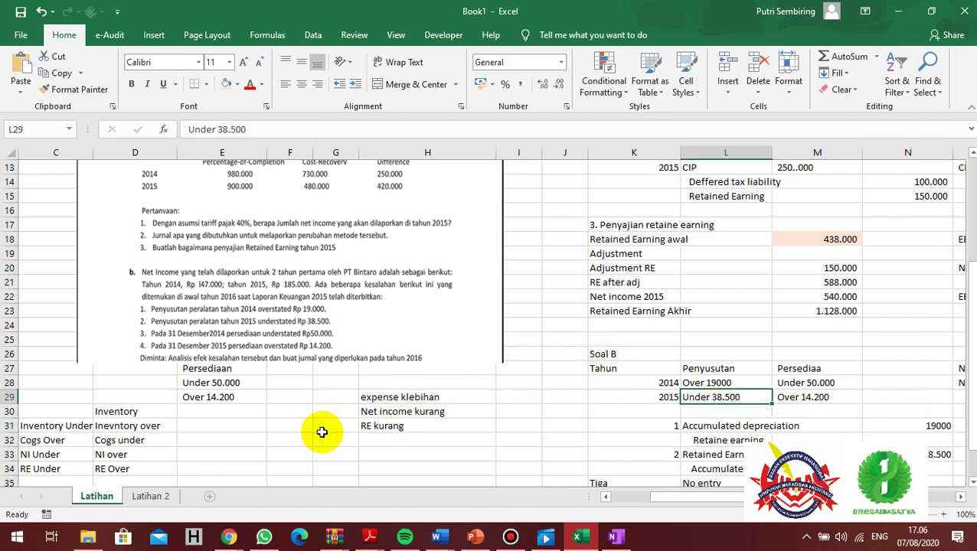
click(392, 440)
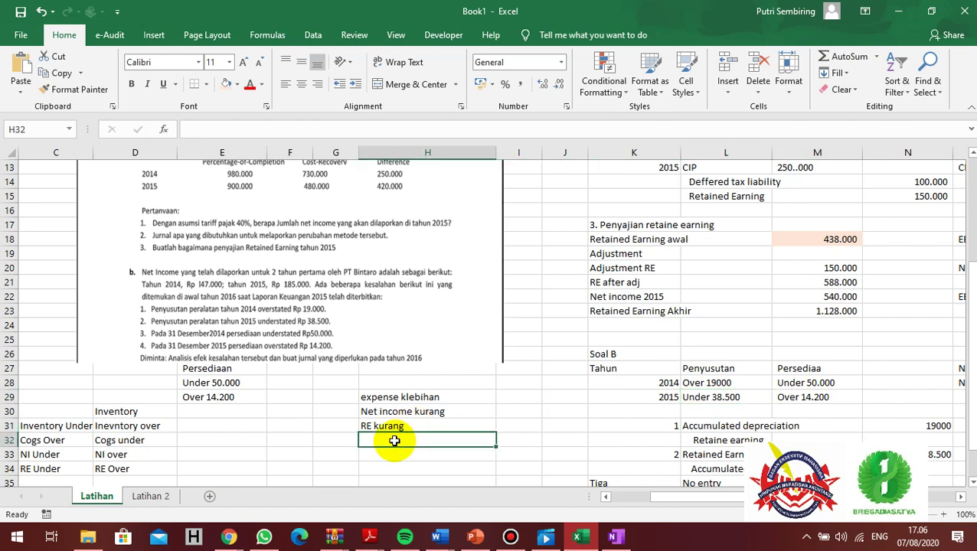
key(Down)
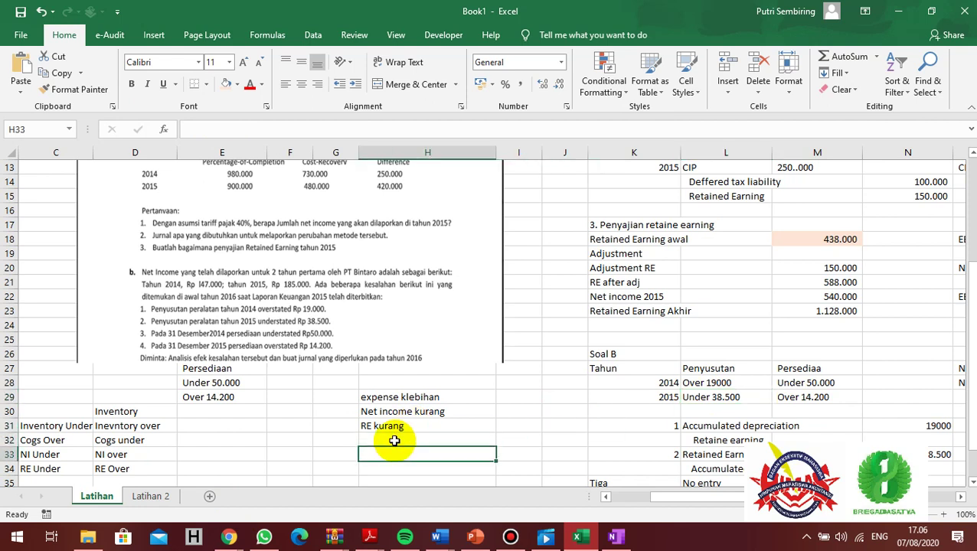
text(Ecpense)
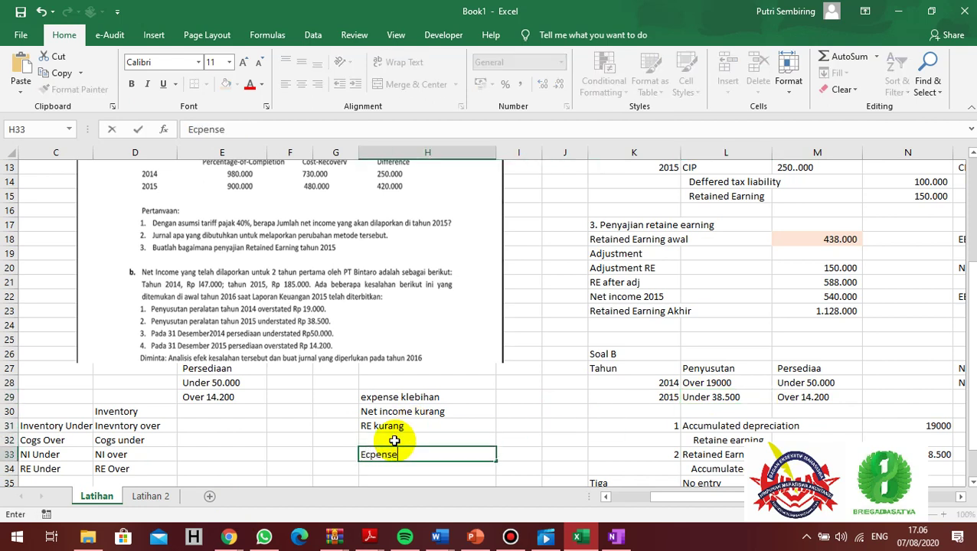
key(BackSpace)
key(BackSpace)
key(BackSpace)
key(BackSpace)
key(BackSpace)
key(BackSpace)
text(xpe)
key(BackSpace)
text(ense)
key(Return)
text(NI kelebihan)
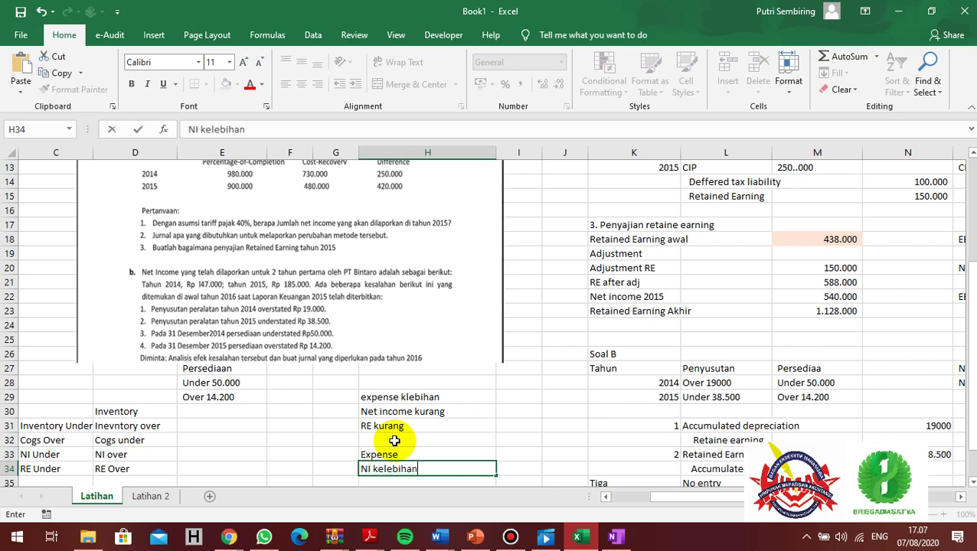
key(Return)
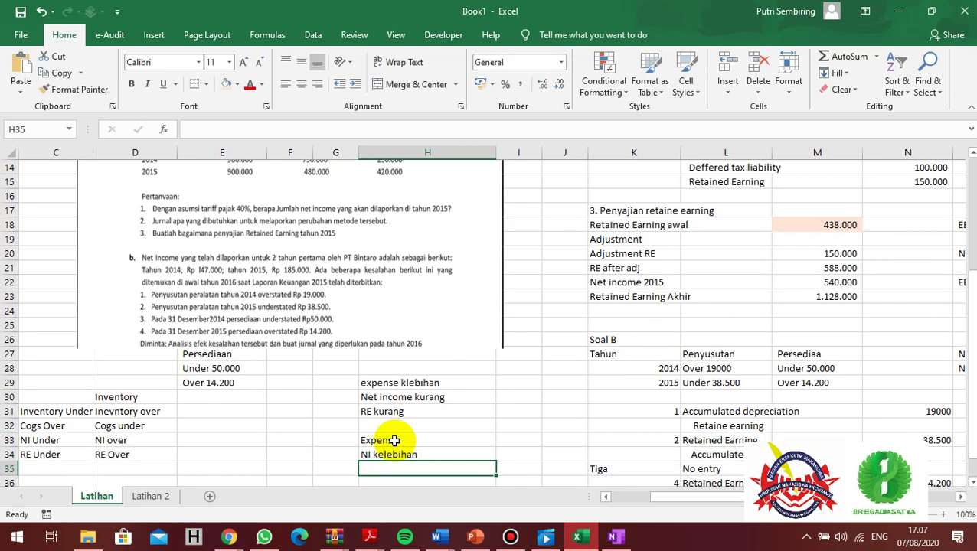
text(RE kelebihan)
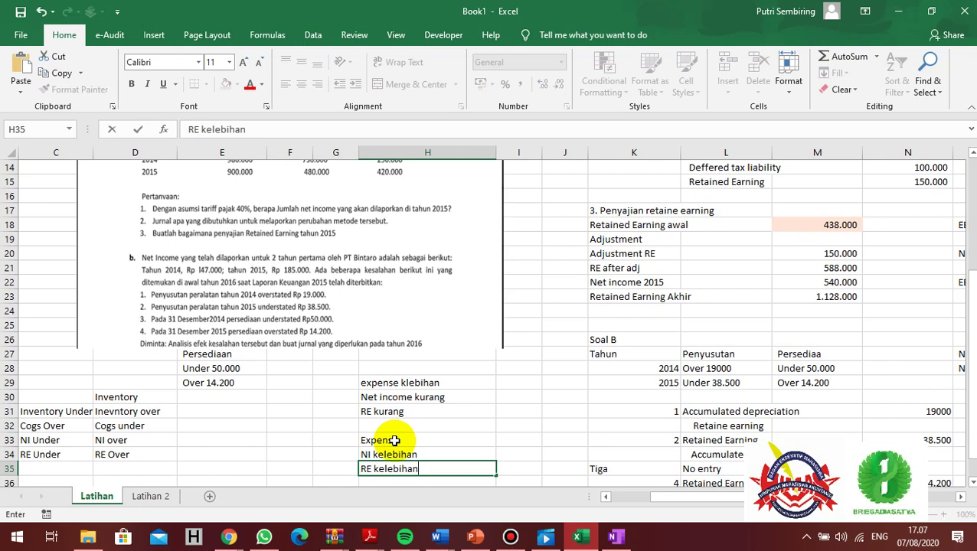
click(695, 439)
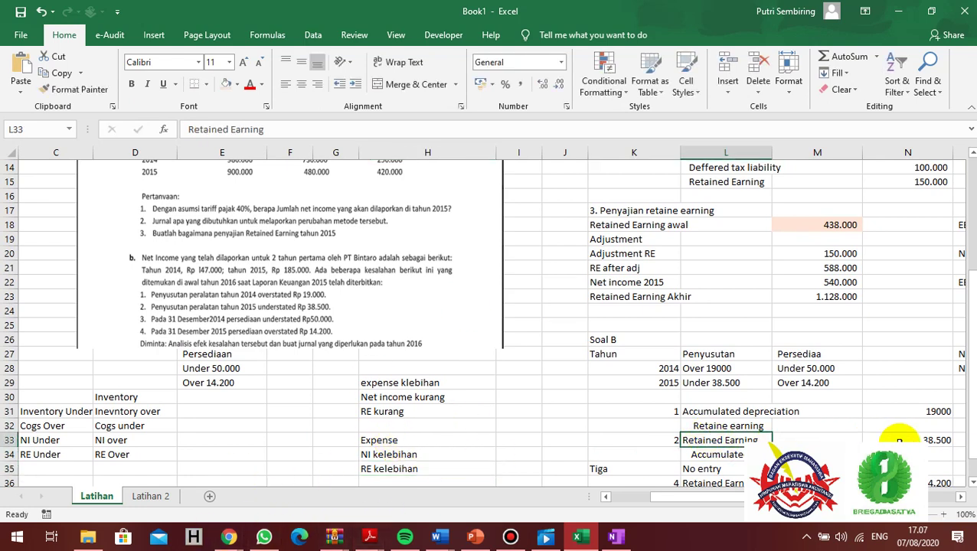
Examine the second correcting journal entry in rows 33 and 34, covering retained earnings and accumulated depreciation.
click(912, 440)
key(Right)
key(Down)
key(Left)
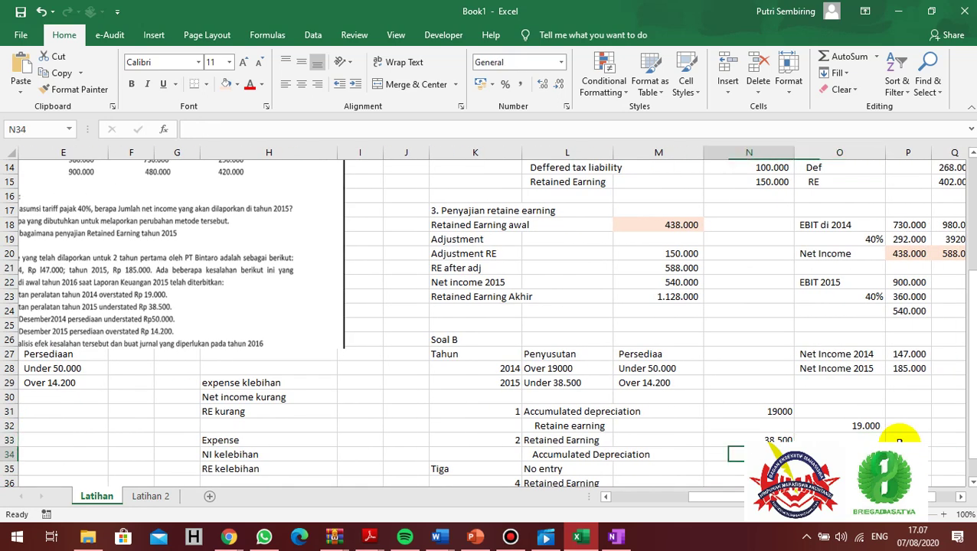
key(Left)
key(Down)
Compare the understated-inventory effects on COGS, net income and retained earnings in C31:C34 with error 3 in question b.
key(Left)
key(Left)
key(Left)
key(Left)
key(Left)
key(Left)
key(Left)
key(Left)
key(Left)
key(Left)
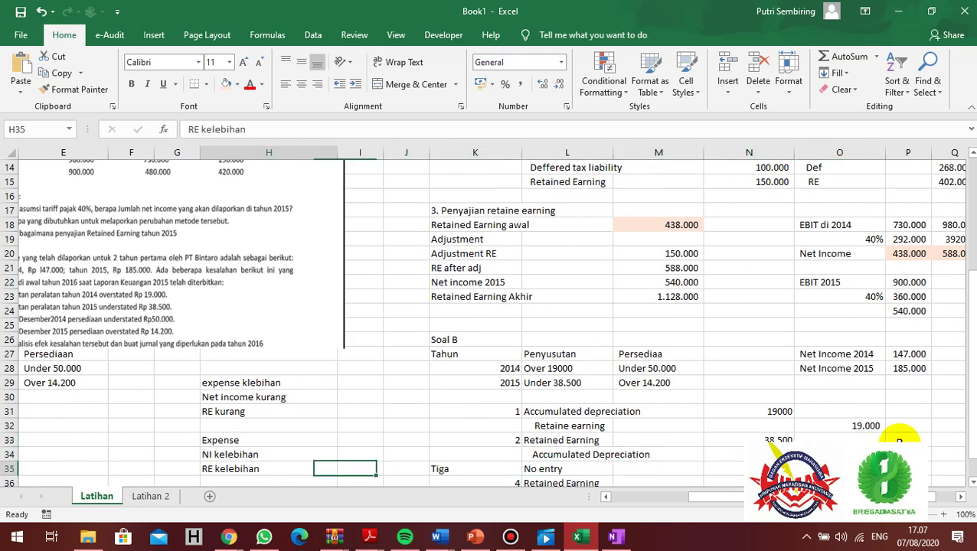
key(Up)
key(Up)
key(Up)
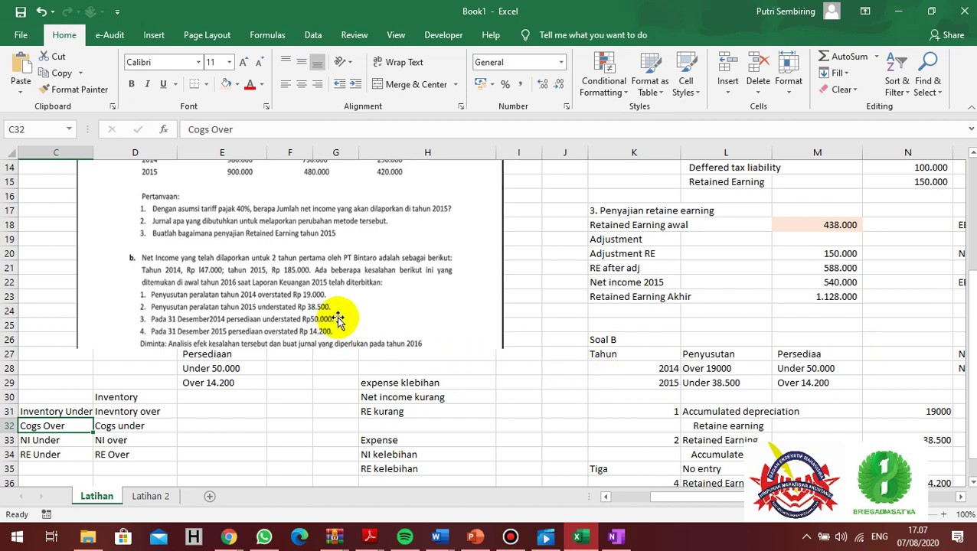
click(73, 411)
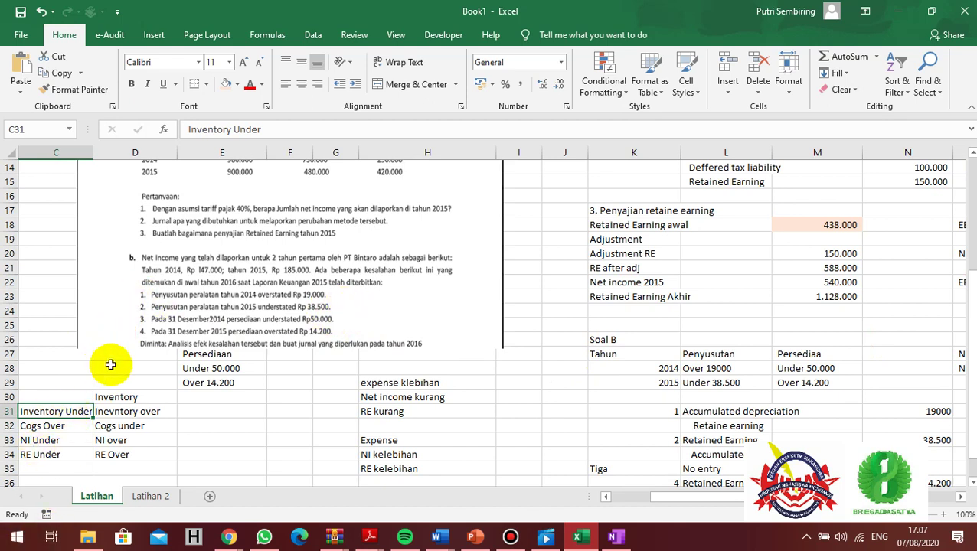
click(50, 436)
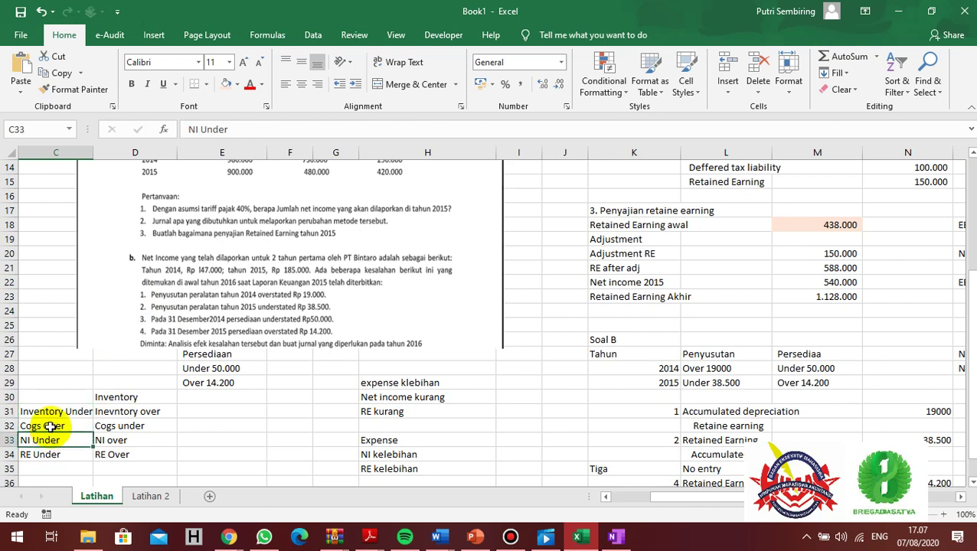
click(50, 425)
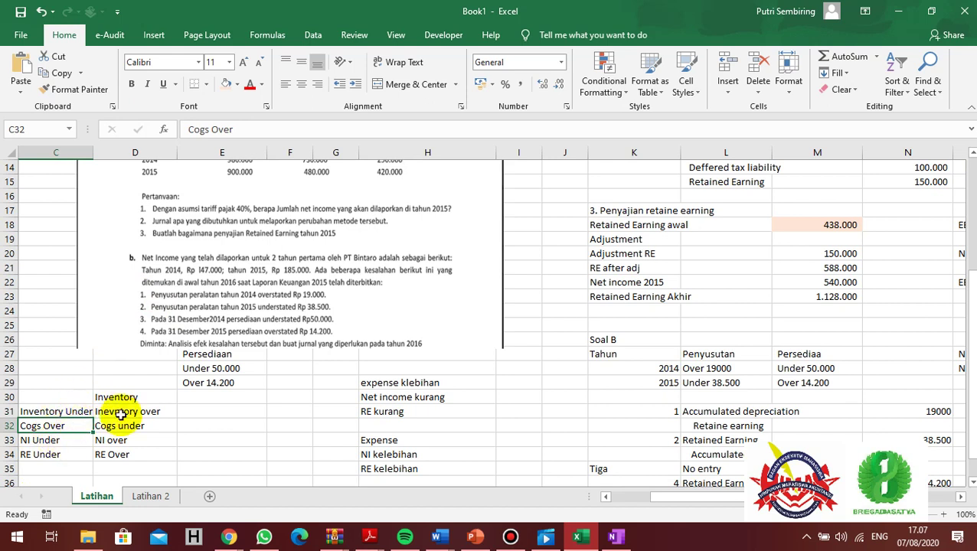
click(67, 410)
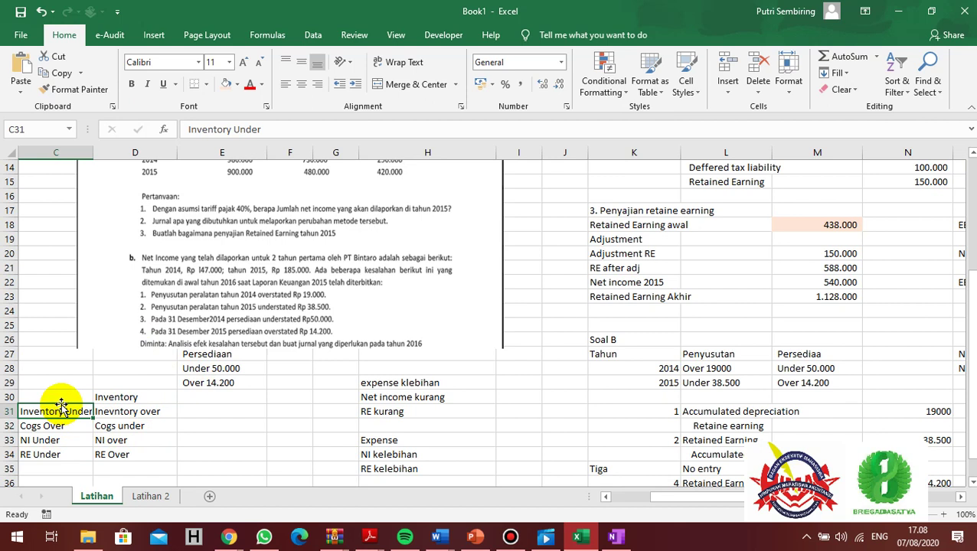
Add the note "Inventory Under" in C35 below the inventory effect list.
click(50, 467)
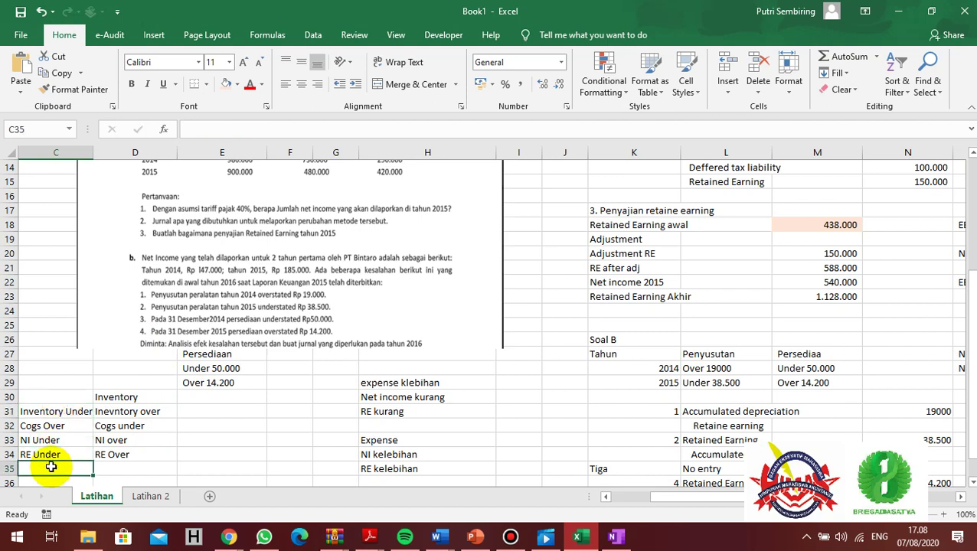
text(Inventory U)
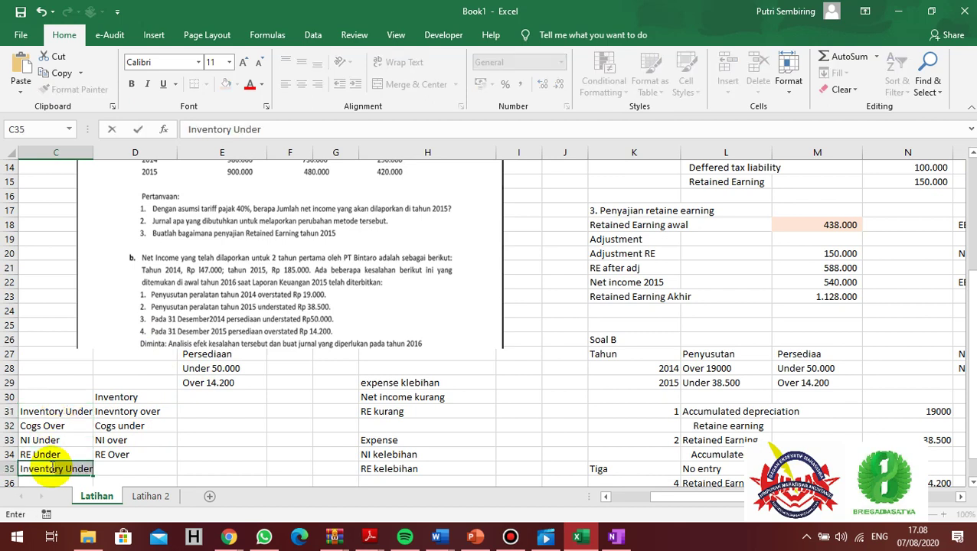
text(nder)
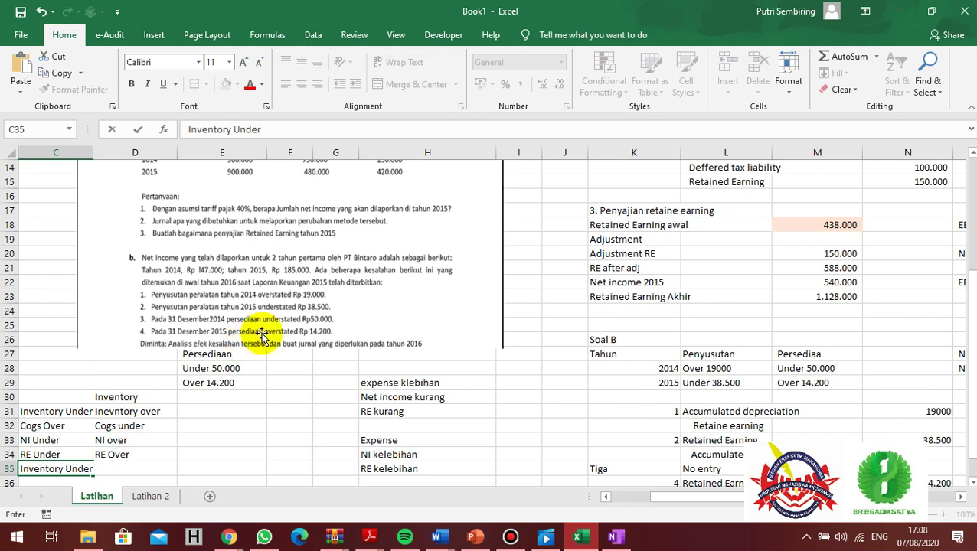
click(152, 414)
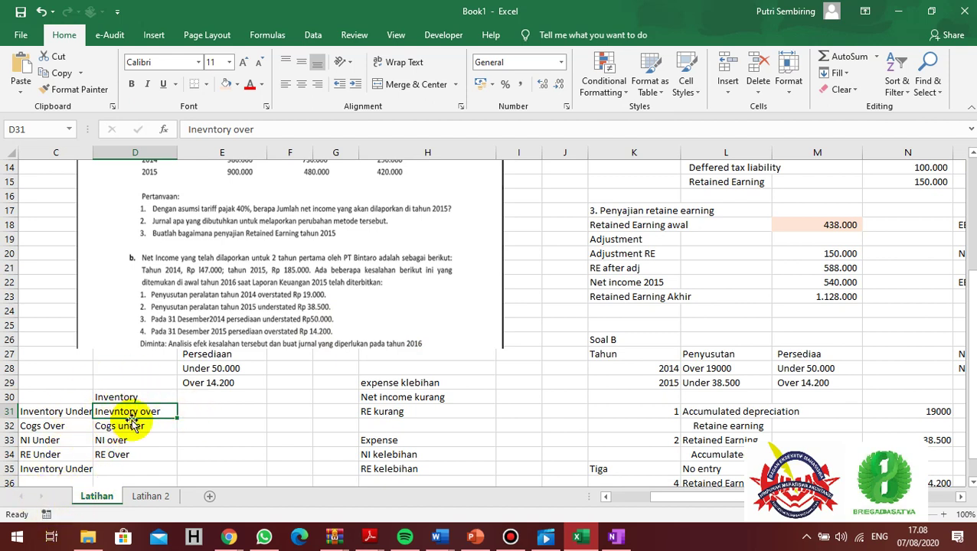
Examine the journal entries for inventory errors 3 and 4 in rows 35 to 37, including their account names and amounts.
click(127, 467)
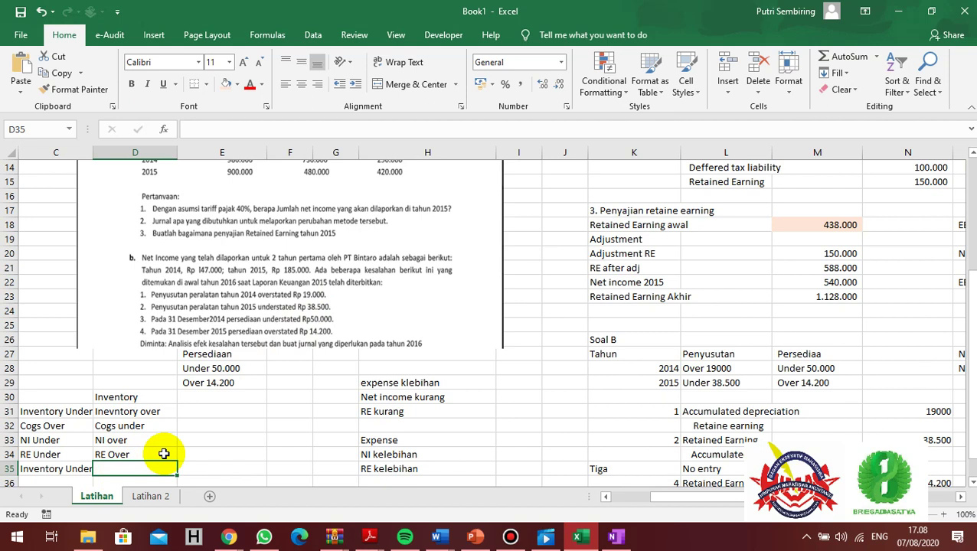
click(688, 484)
key(Down)
key(Down)
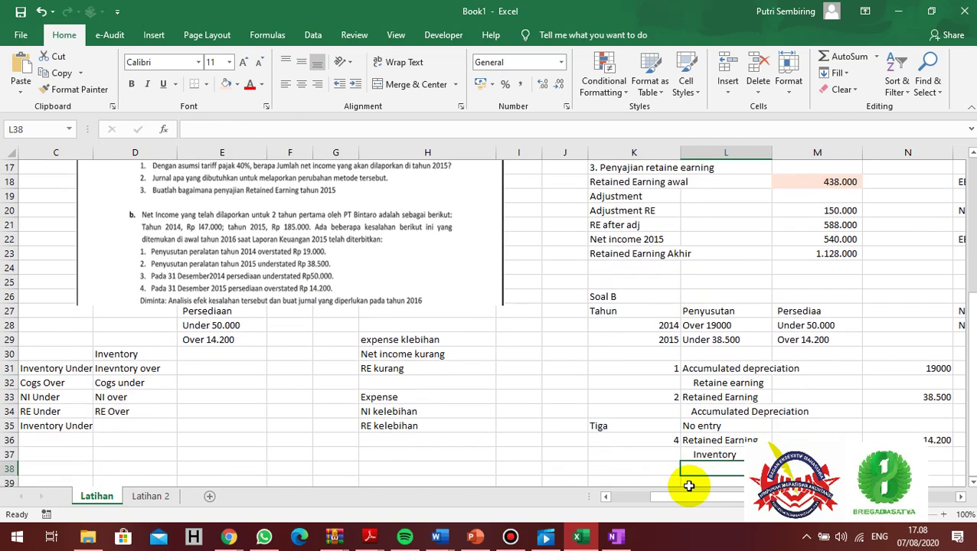
key(Right)
key(Right)
key(Right)
key(Up)
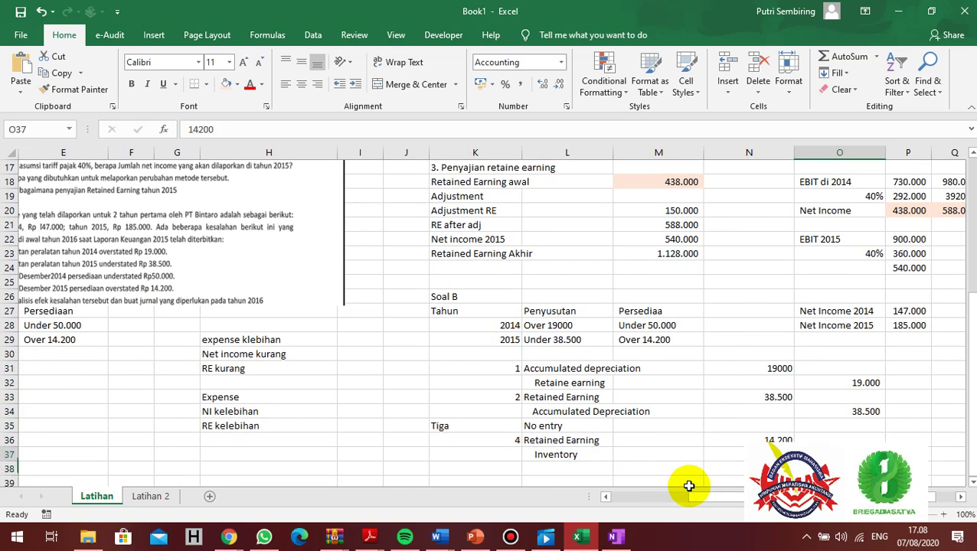
key(Left)
key(Left)
key(Left)
key(Up)
key(Up)
key(Left)
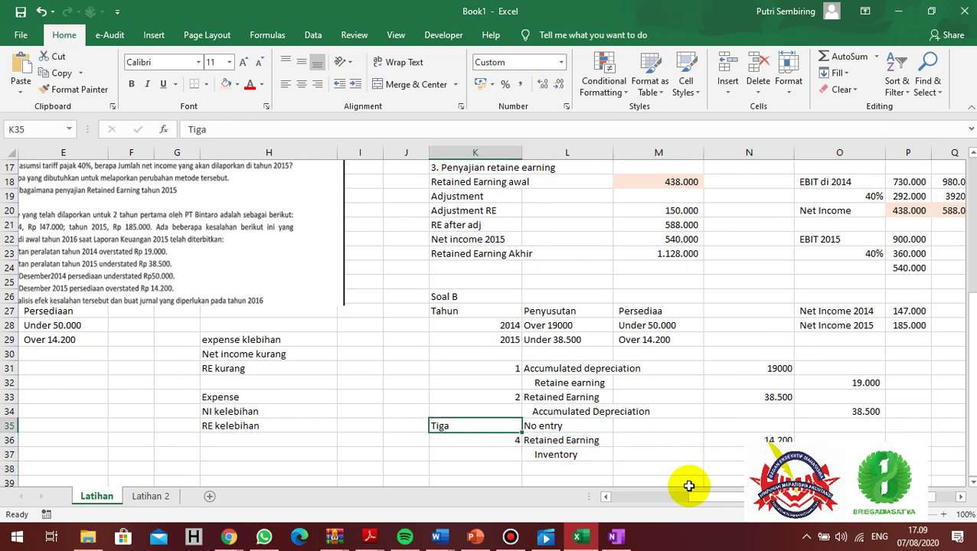
Compare the journal entries for inventory errors 3 and 4 with the inventory effect list in columns C and D.
key(Left)
key(Left)
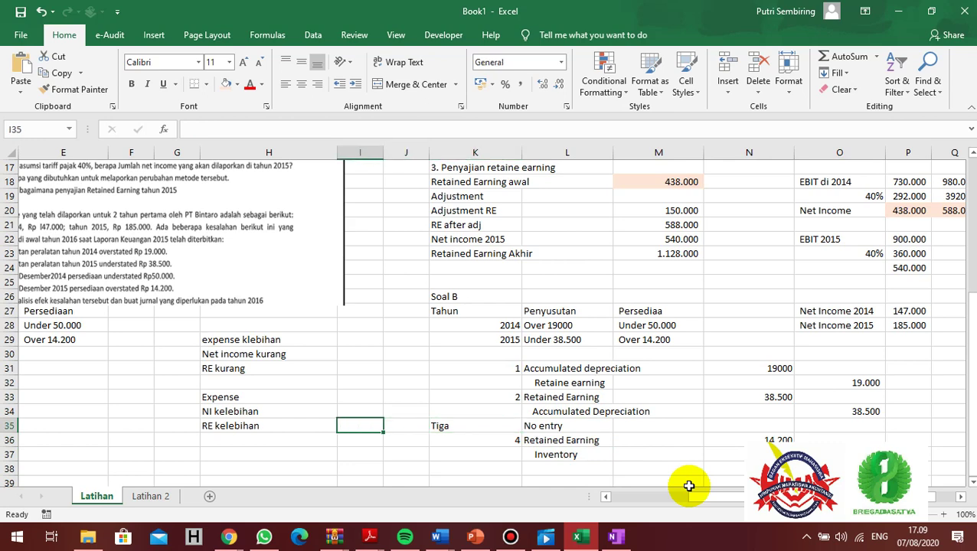
key(Left)
key(Left)
key(Left)
key(Left)
key(Left)
key(Left)
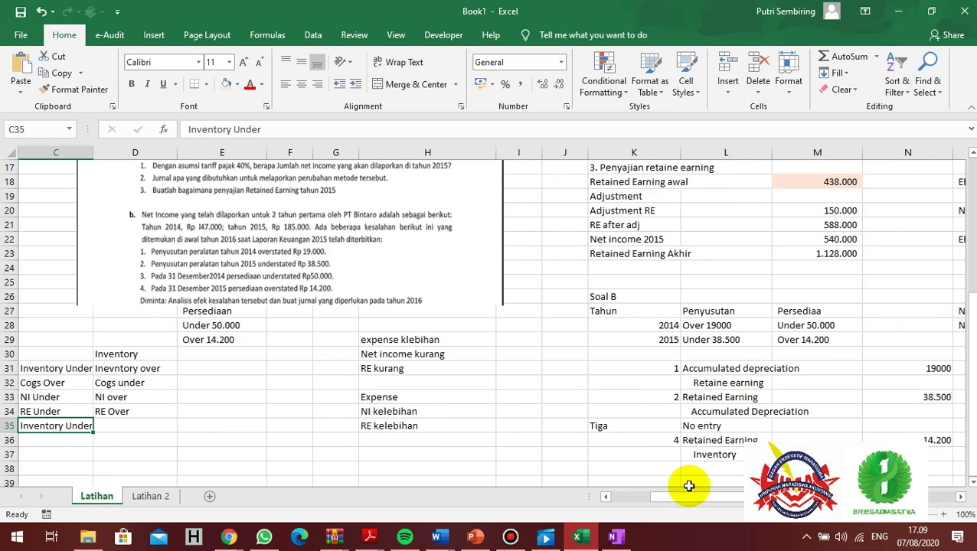
Open the Latihan 2 sheet and examine its table of account names with debit and credit balances.
click(166, 494)
click(407, 252)
key(Up)
key(Up)
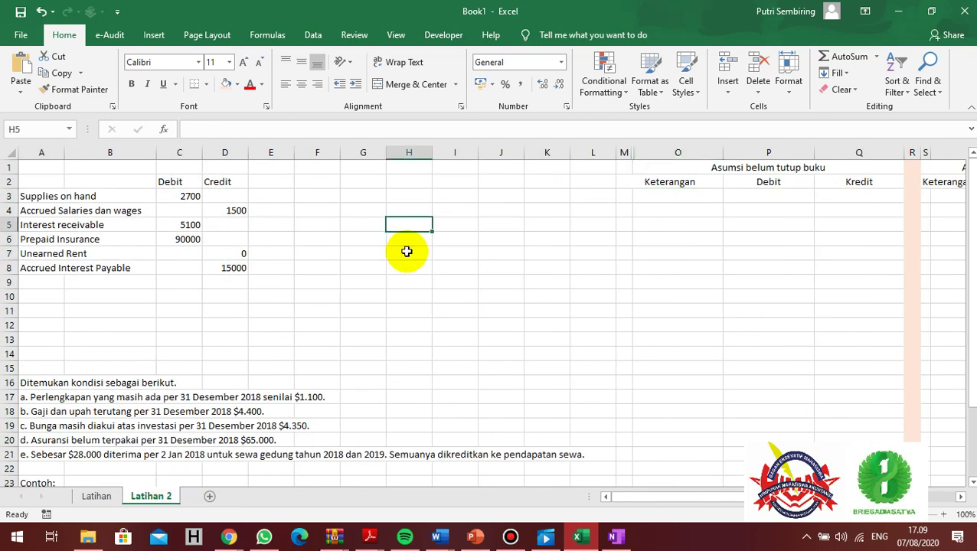
key(Left)
key(Left)
key(Home)
key(Up)
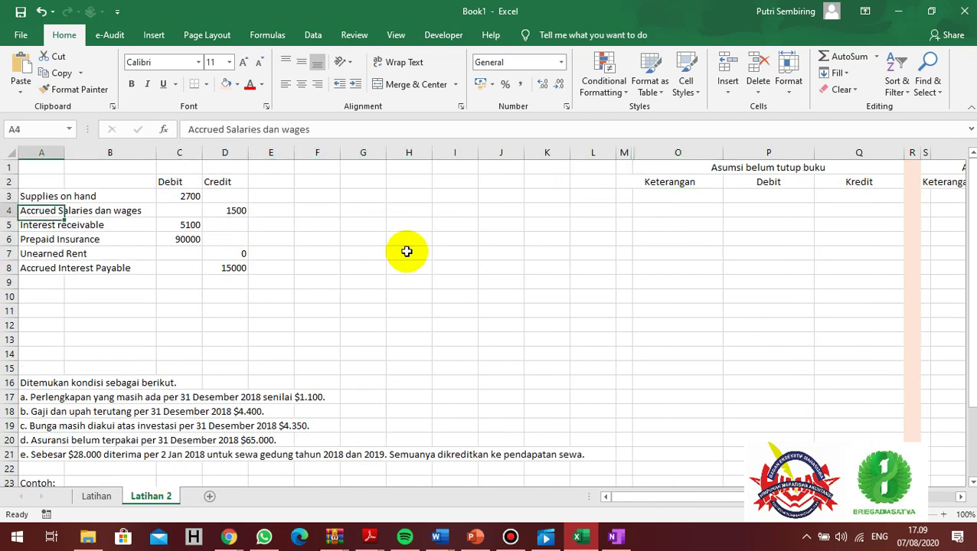
key(Right)
key(Up)
key(Up)
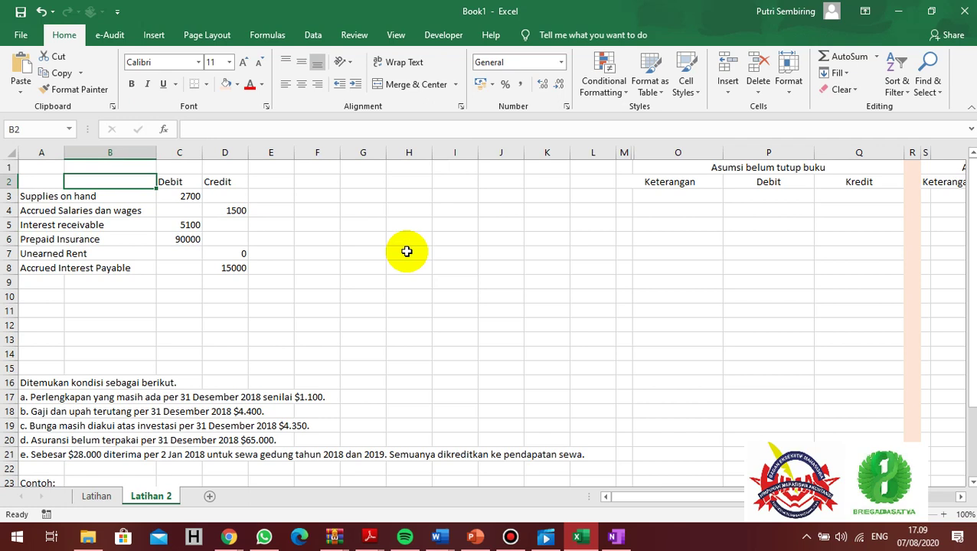
Title the account balance table "Saldo 2018" in A1.
key(Down)
key(ctrl+Home)
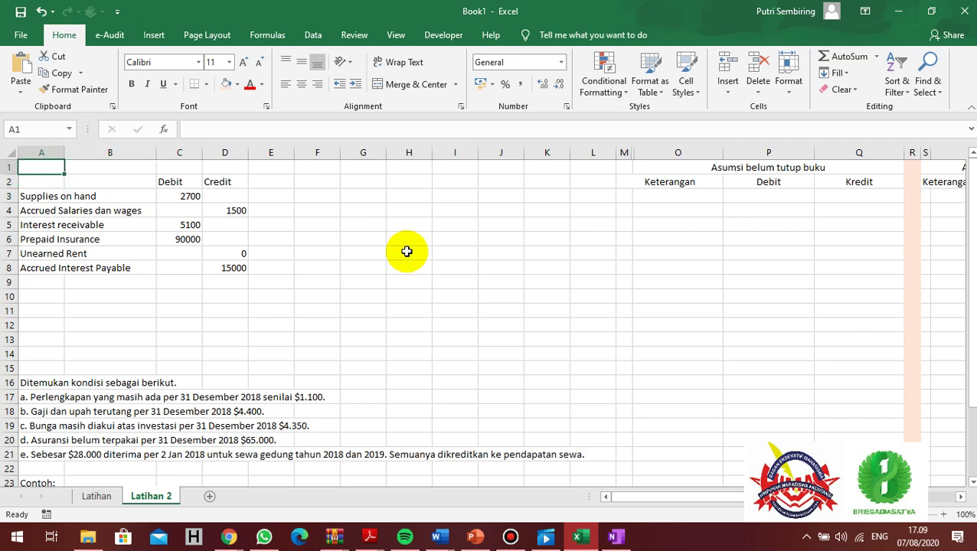
text(Saldo 2018)
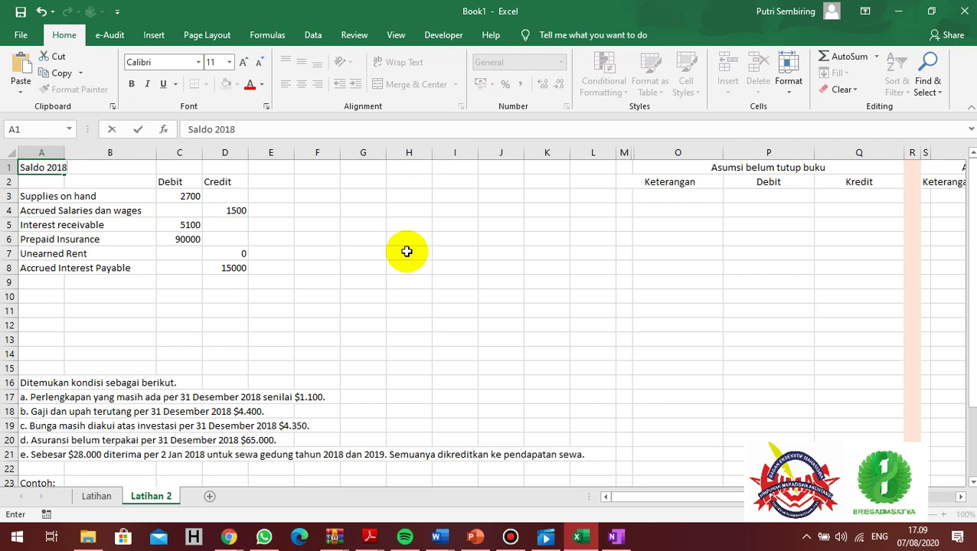
key(Tab)
Examine the debit and credit balances together with condition a in row 17 about supplies remaining at 31 December 2018.
key(Down)
key(Right)
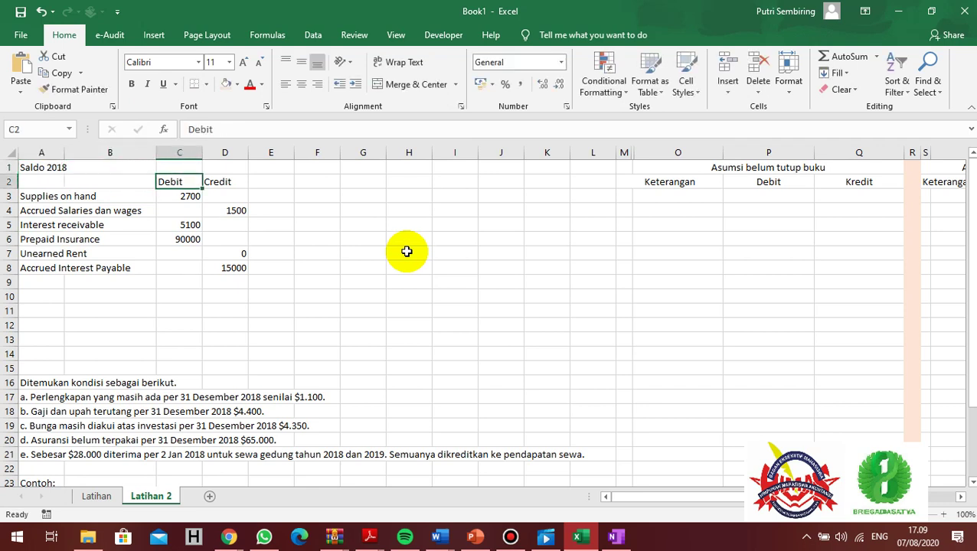
key(Down)
key(Down)
key(Down)
key(Down)
key(Down)
key(Down)
key(Down)
key(Down)
key(Down)
key(Down)
key(Down)
key(Down)
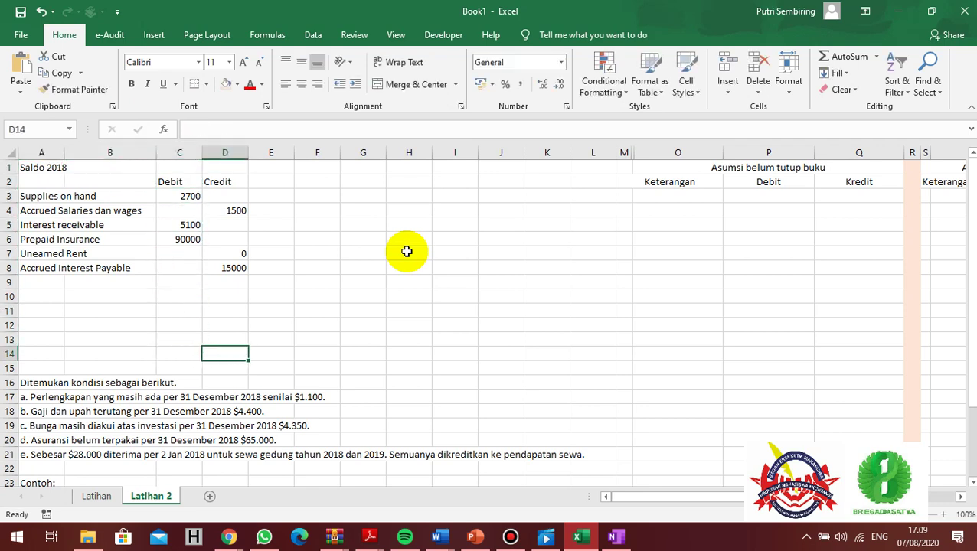
key(Right)
key(Right)
key(Right)
key(Down)
key(Down)
key(Down)
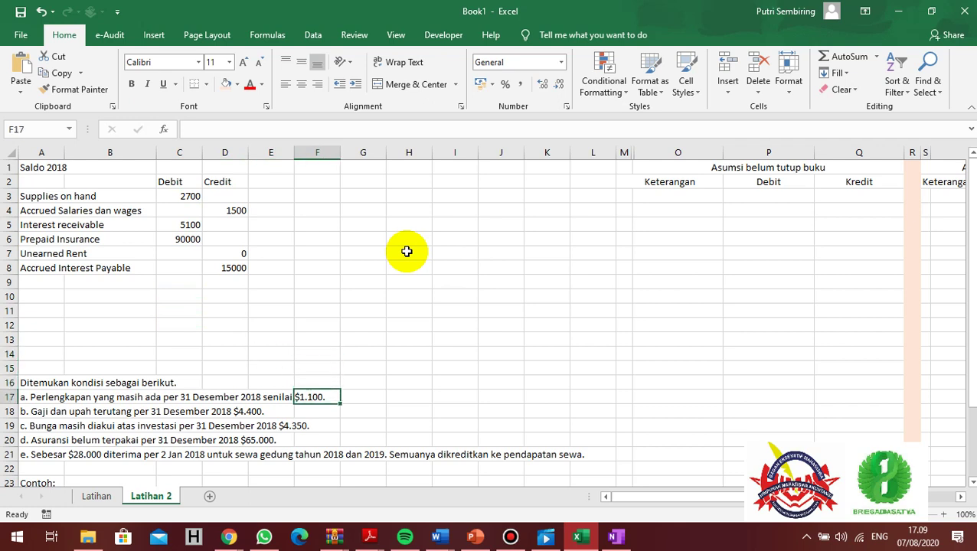
Enter the accounts "Supplies exp" in O4 and an indented "Supplies" in O5 under "Asumsi belum tutup buku".
key(Up)
key(Right)
key(Up)
key(Right)
key(Up)
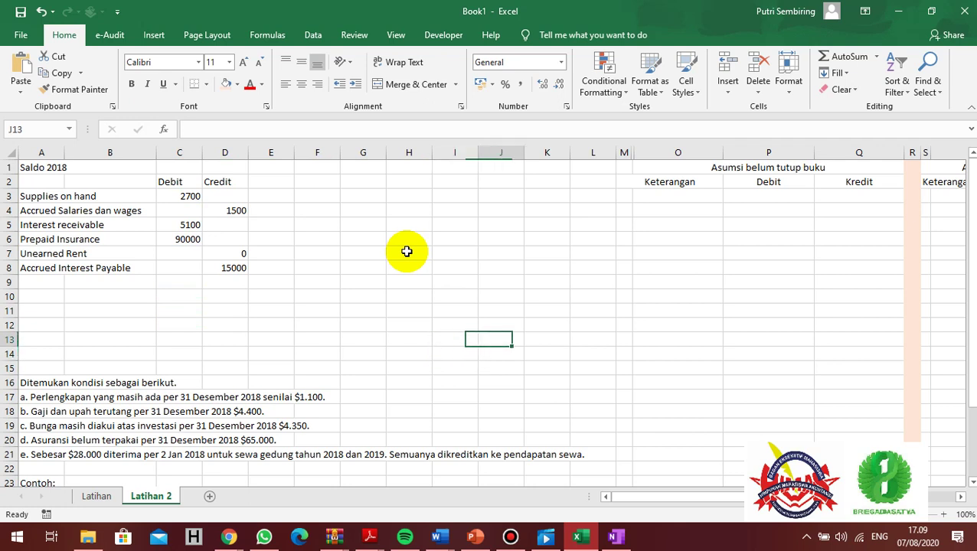
key(Right)
key(Up)
key(Up)
key(Right)
key(Up)
key(Up)
key(Up)
key(Up)
key(Up)
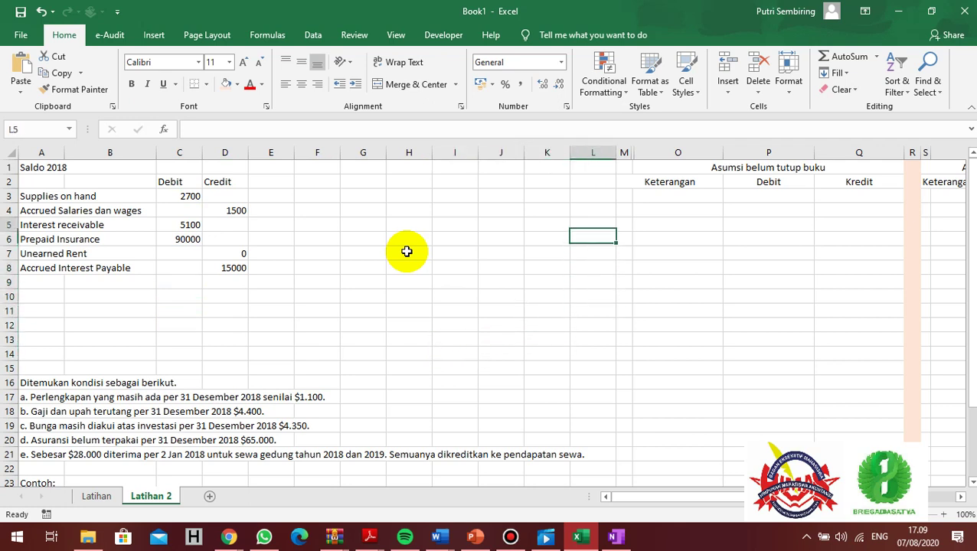
key(Up)
key(Up)
key(Right)
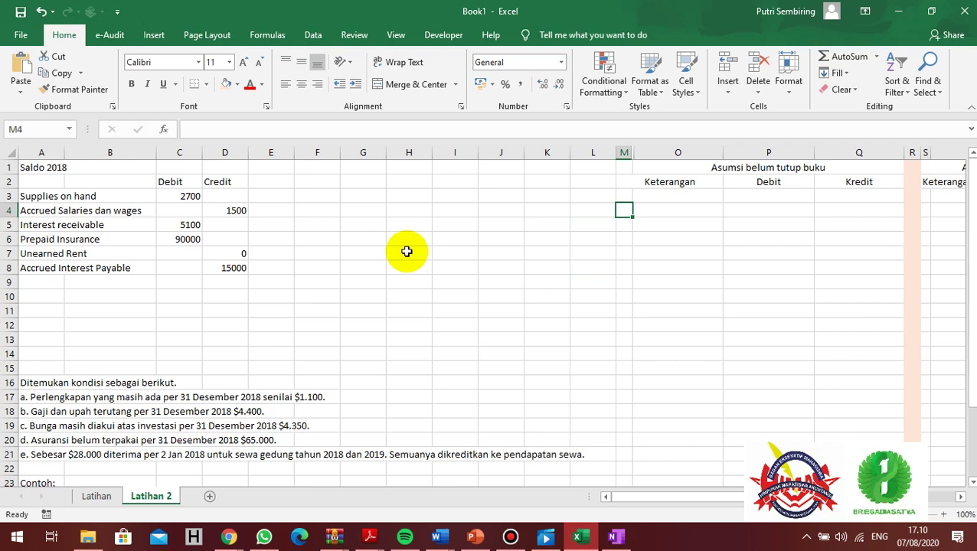
key(Right)
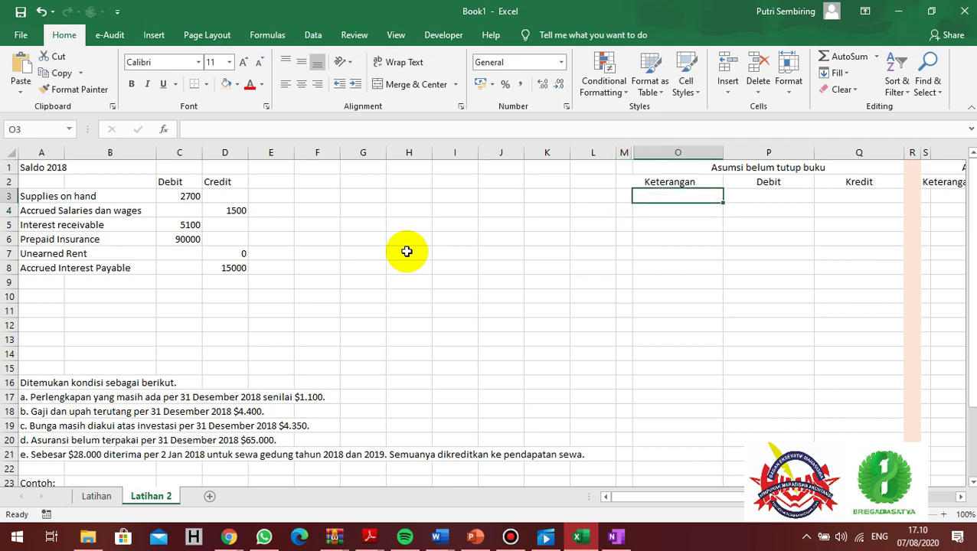
text(Su)
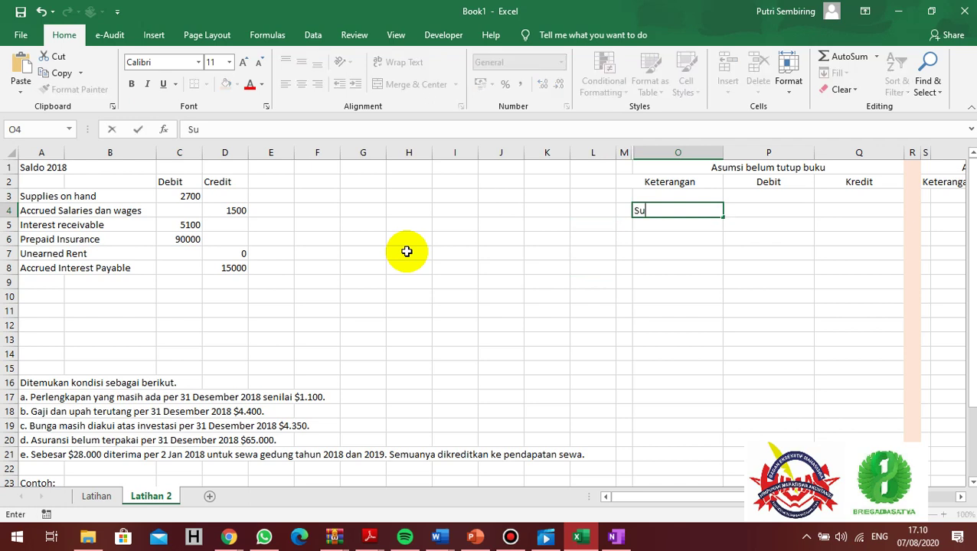
text(pplies exp)
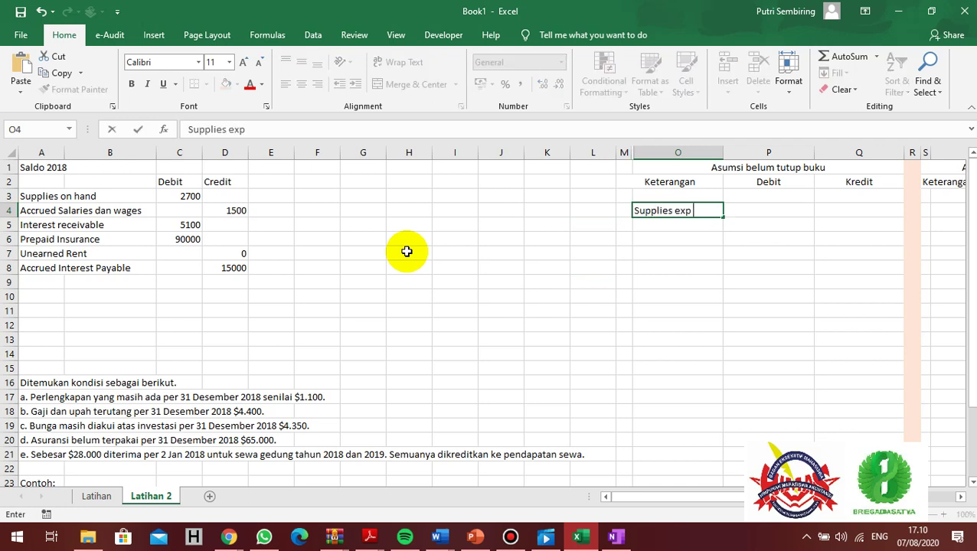
key(Return)
text(SUpllie)
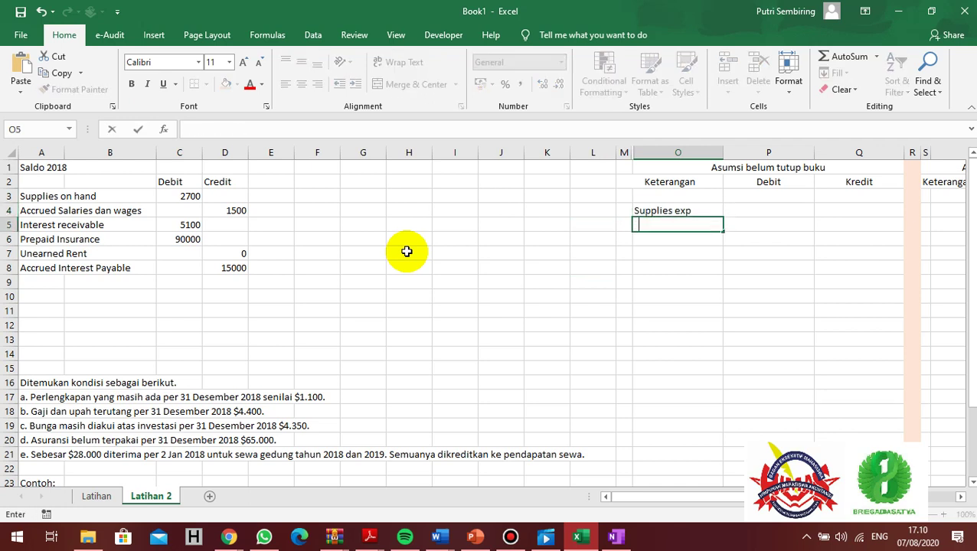
text(s)
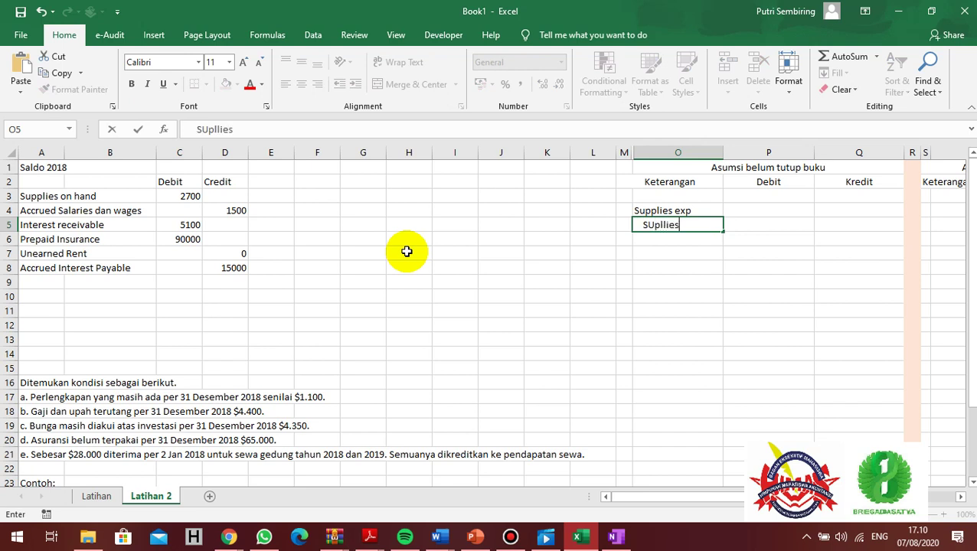
key(BackSpace)
key(BackSpace)
key(BackSpace)
key(BackSpace)
key(BackSpace)
text(plies)
key(Tab)
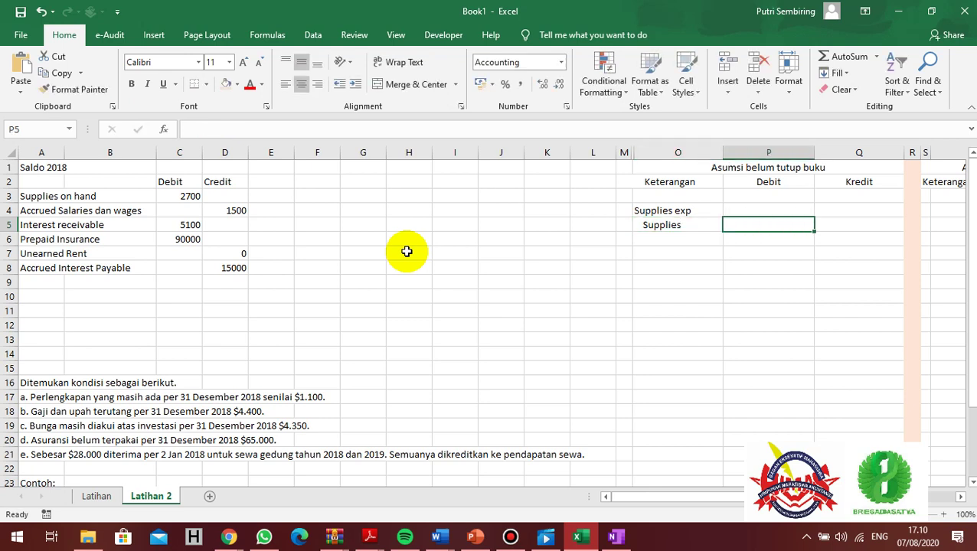
Record 1600 as the debit for Supplies exp in P4 and as the credit for Supplies in Q5.
key(Up)
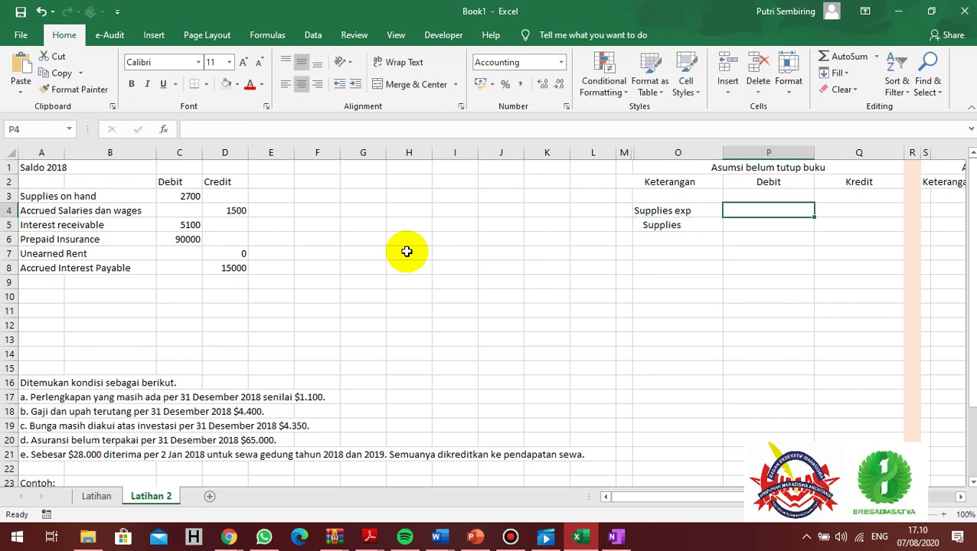
text(1600)
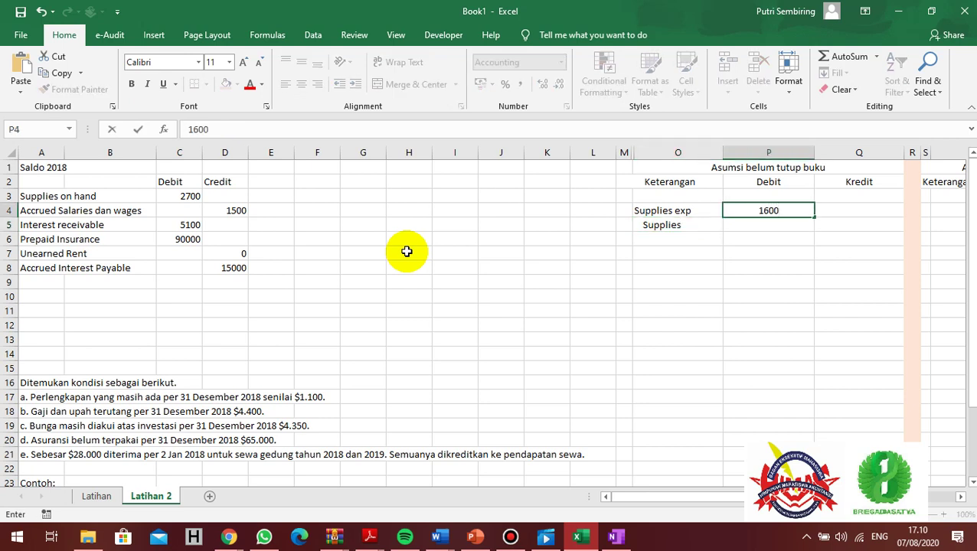
key(Tab)
key(Down)
text(1.60)
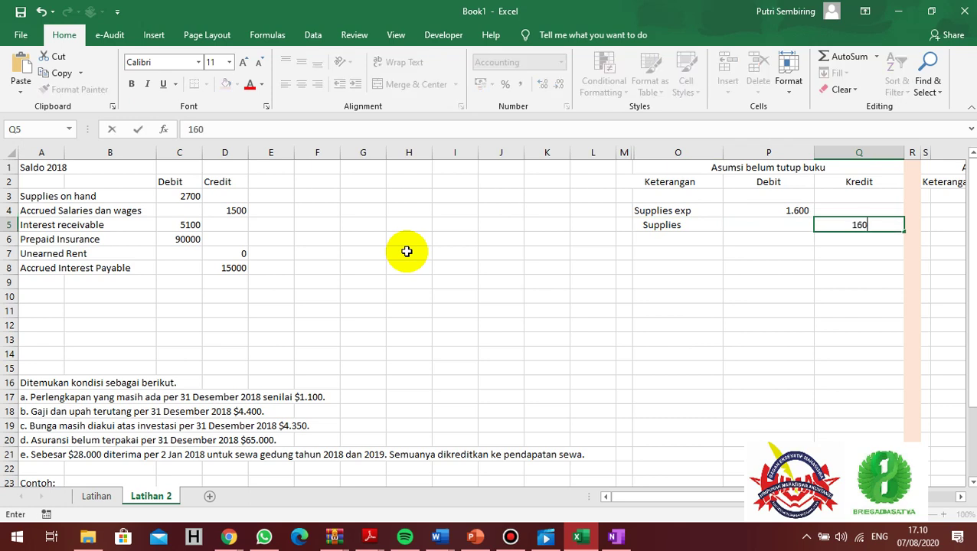
text(0)
key(Tab)
Enter the accounts "Retained earning" in T4 and an indented "supplies" in T5 under "Asumsi sudah tutup buku".
key(Up)
key(Up)
key(Right)
key(Down)
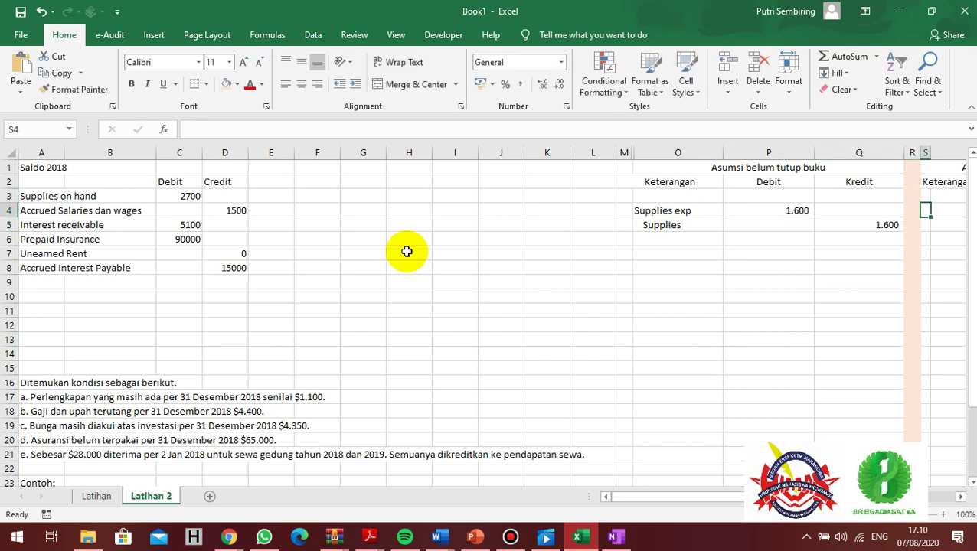
key(Right)
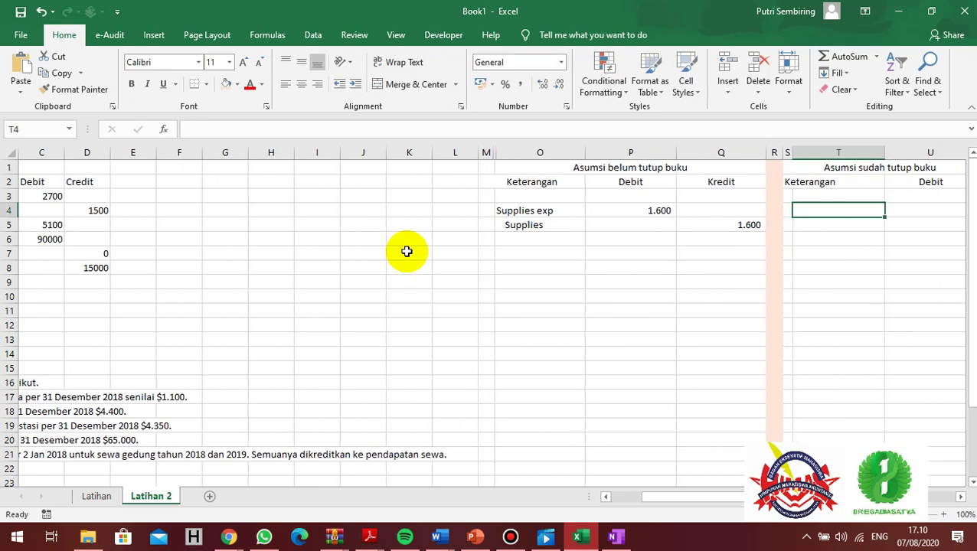
text(Retai)
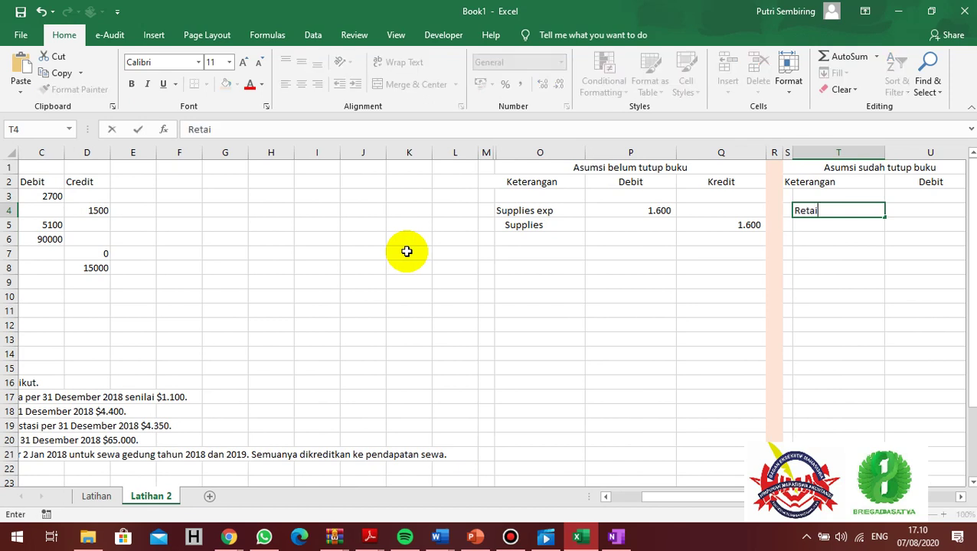
text(ned Earn)
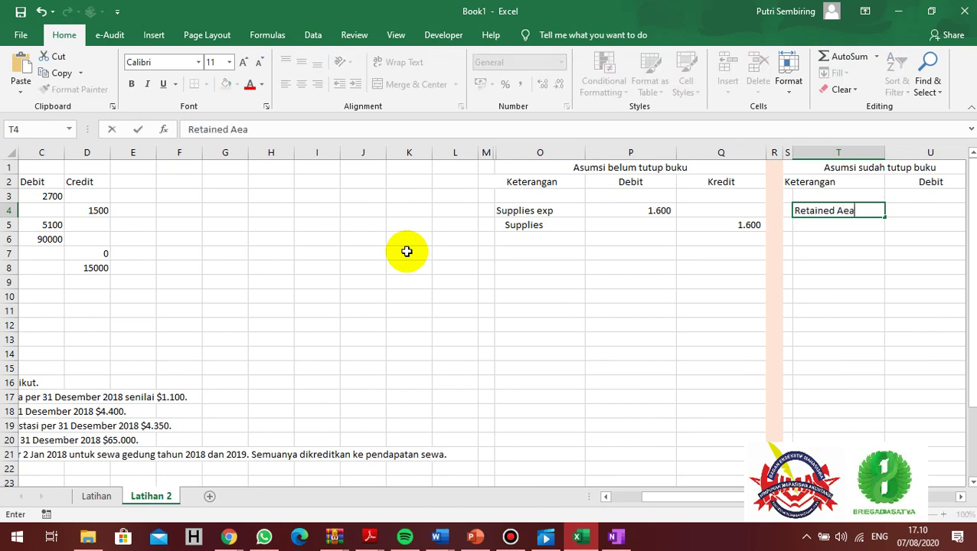
key(BackSpace)
key(BackSpace)
key(BackSpace)
key(BackSpace)
key(BackSpace)
text(earning)
key(Return)
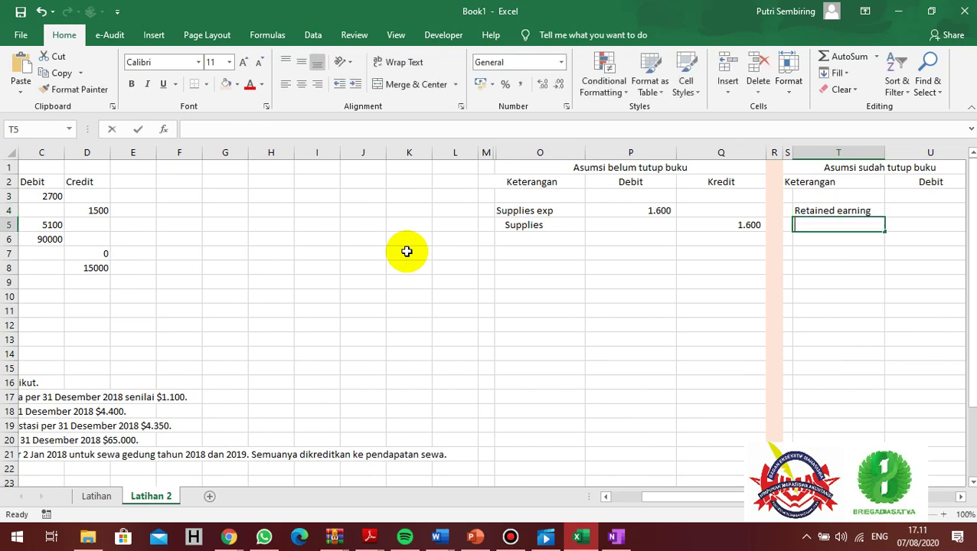
text(supplies)
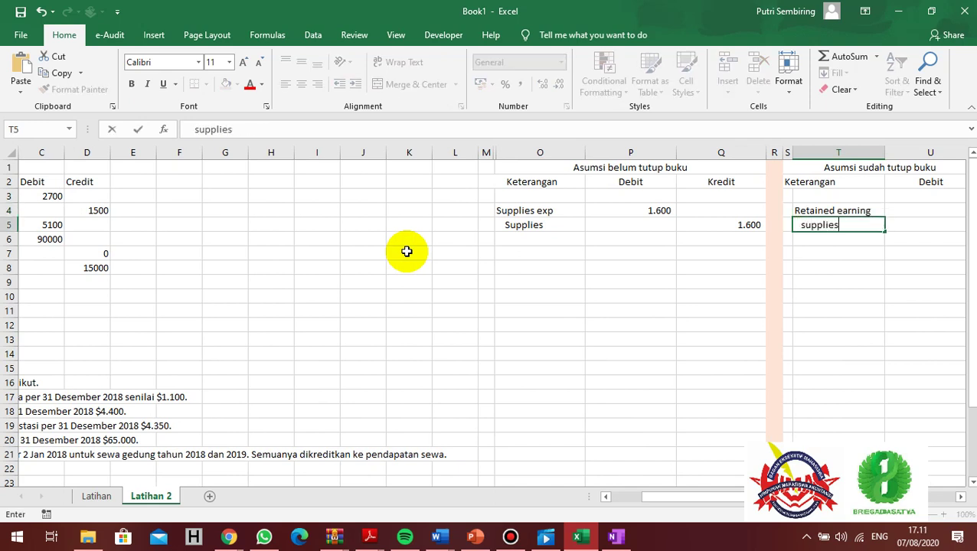
key(Return)
Record 1600 as the debit for Retained earning in U4 and as the credit for supplies in V5.
key(Right)
key(Up)
key(Up)
text(1600)
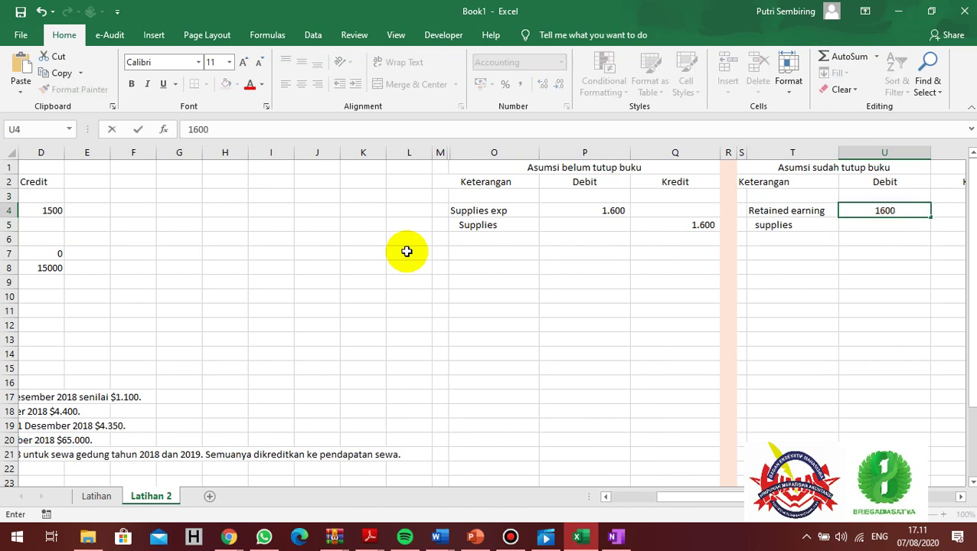
key(Return)
key(Right)
text(1600)
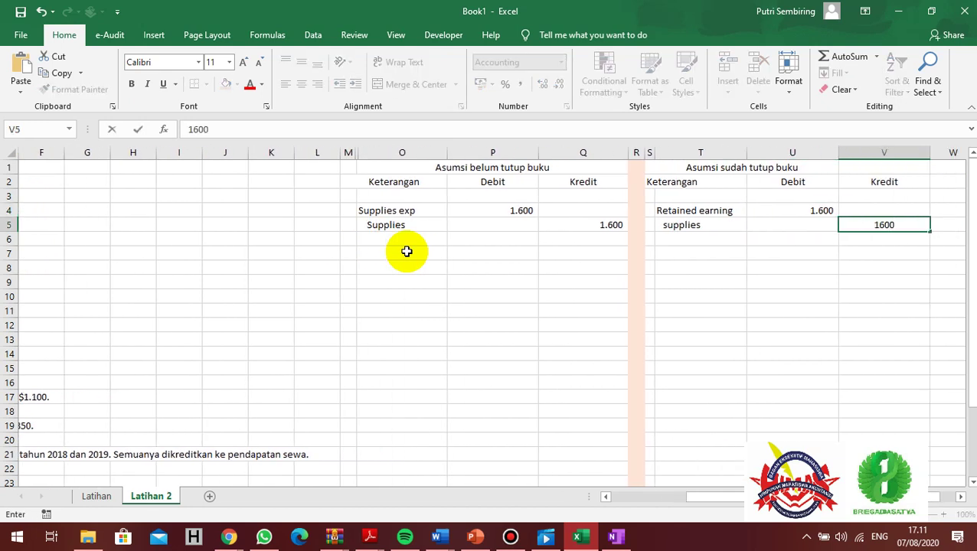
key(Left)
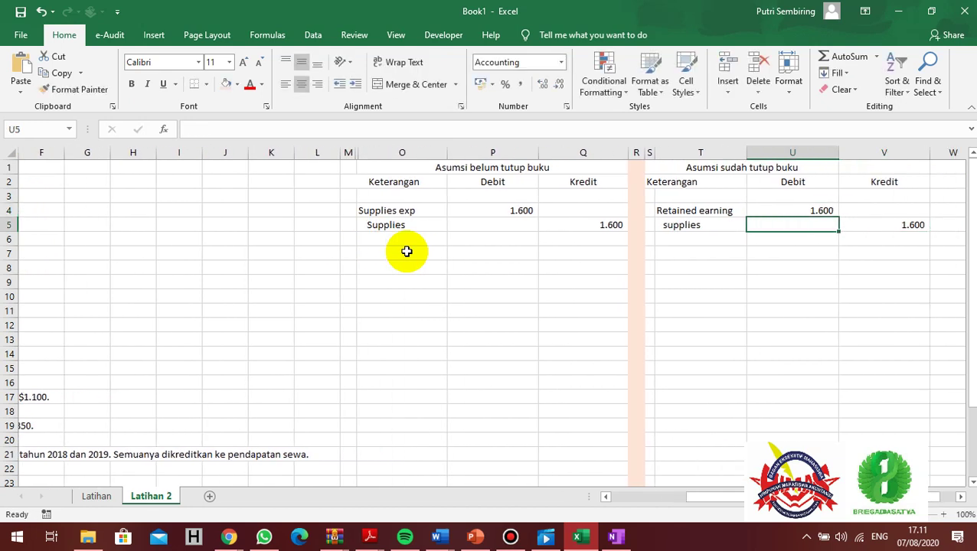
Review the supplies entries under both closing assumptions and return to the Saldo 2018 account balances.
key(Left)
key(Up)
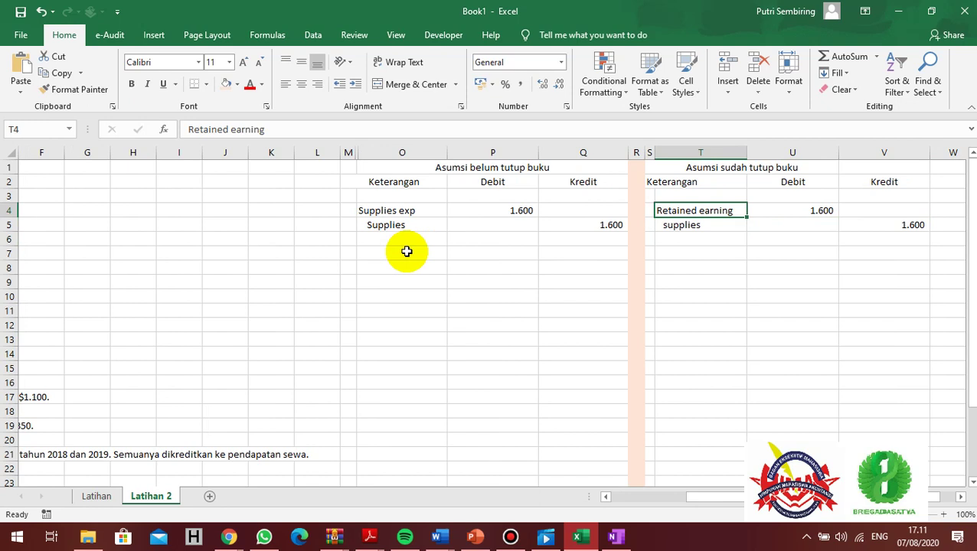
key(Left)
key(Down)
key(Left)
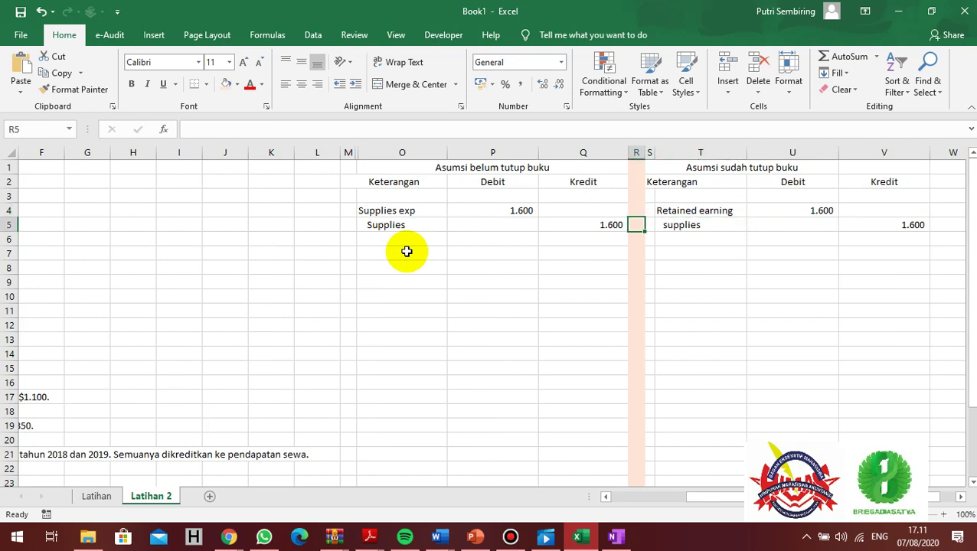
key(Left)
key(Left)
key(Left)
key(Left)
key(Left)
key(Left)
key(Left)
key(Left)
key(Left)
key(Left)
key(Left)
key(Left)
key(Left)
key(Left)
key(Left)
key(Left)
key(Right)
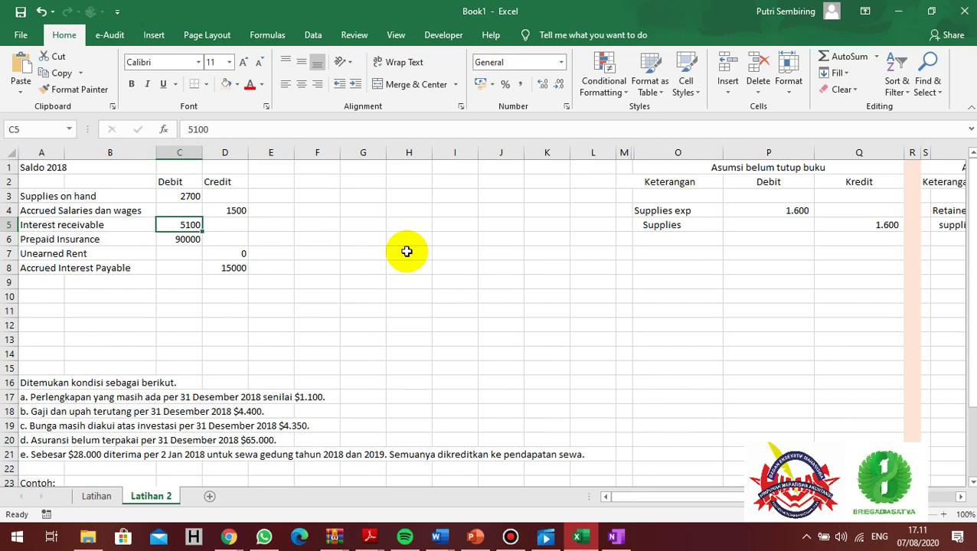
key(Right)
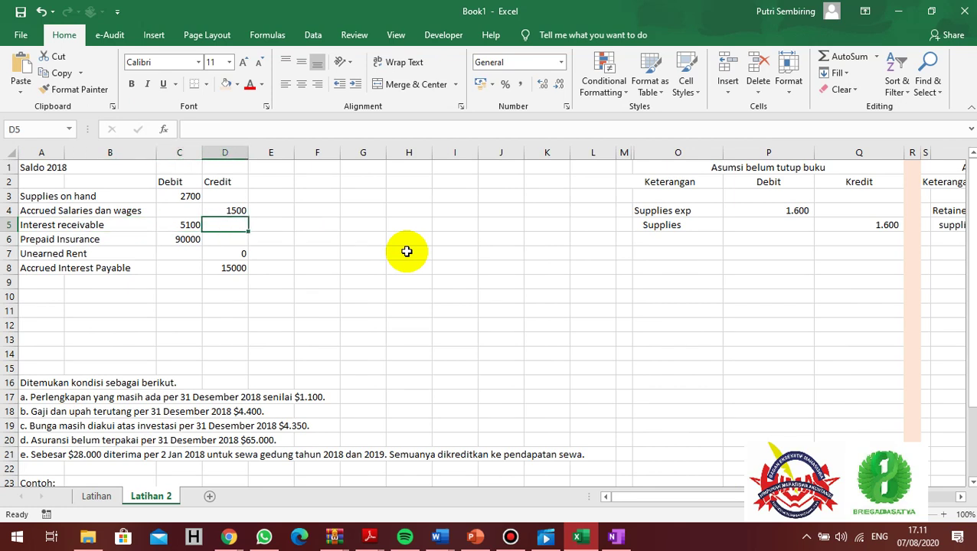
Enter the accounts "S & w exp" in O7 and an indented "s&w pay" in O8 under "Asumsi belum tutup buku".
key(Down)
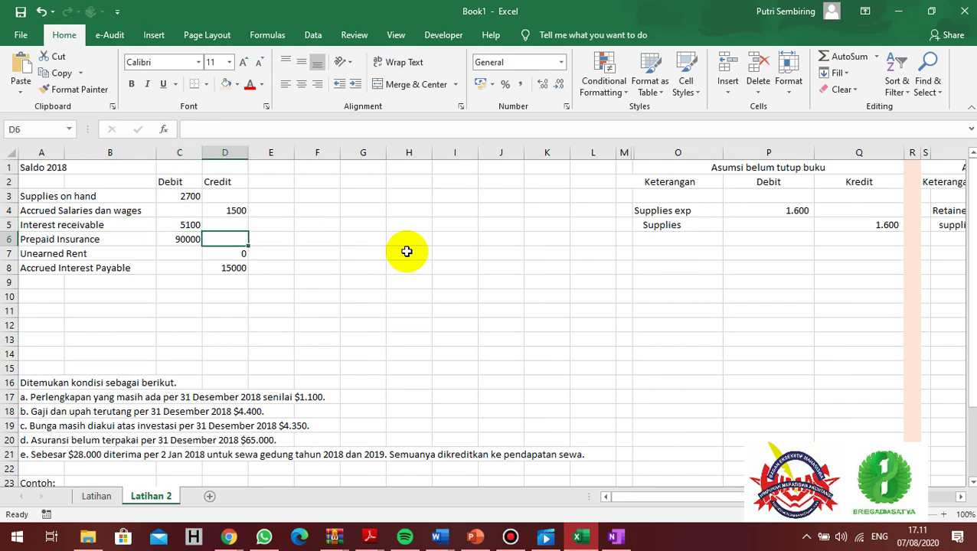
key(Down)
key(Right)
key(Down)
key(Right)
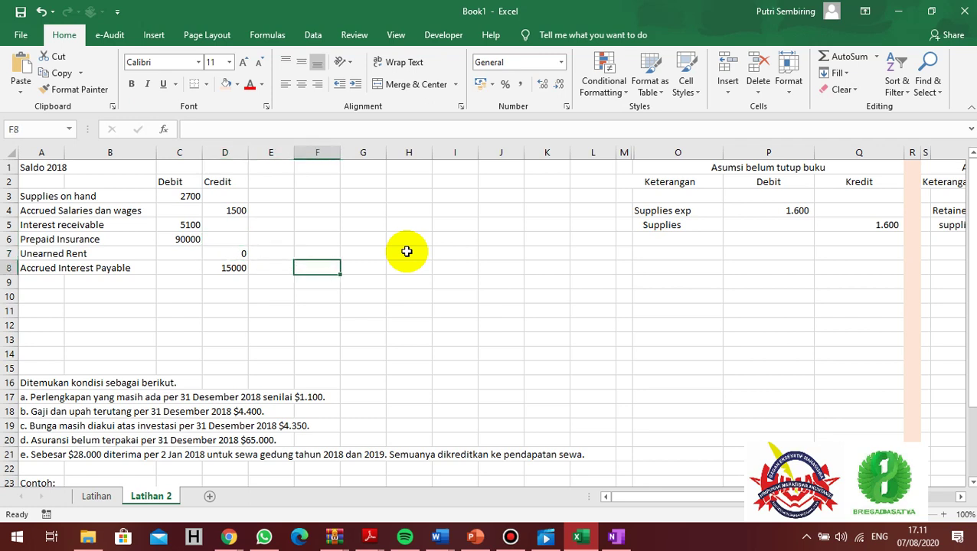
key(Right)
key(Right)
key(Right)
key(Right)
key(Right)
key(Right)
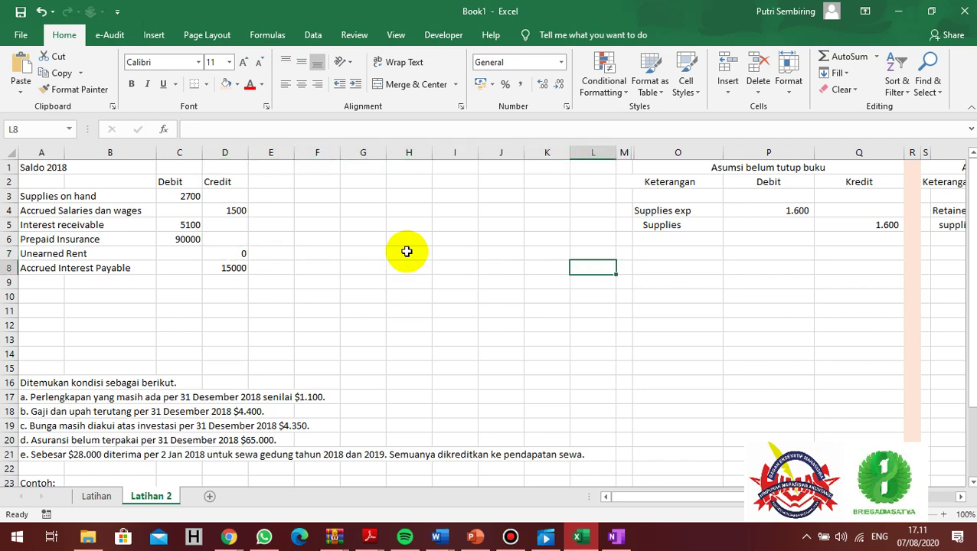
key(Right)
key(Up)
key(Right)
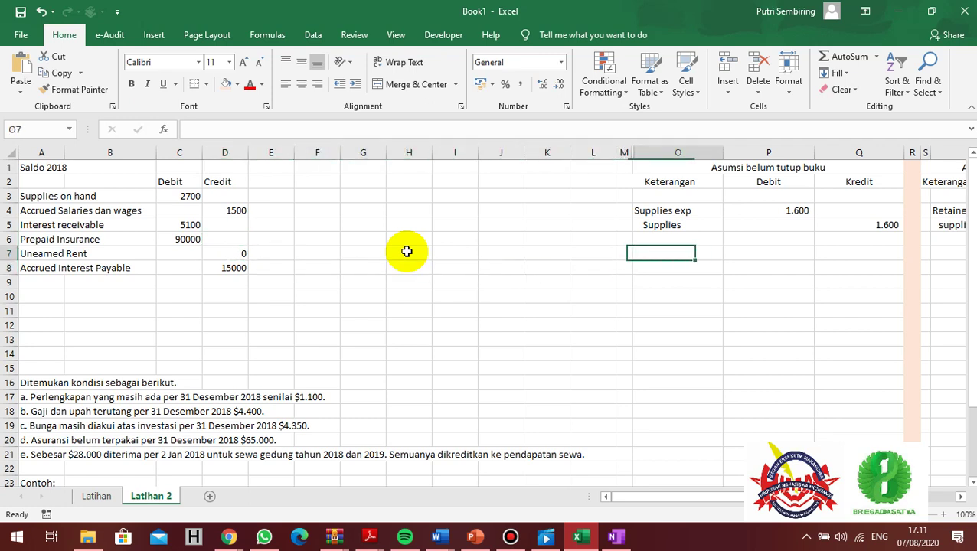
text(S)
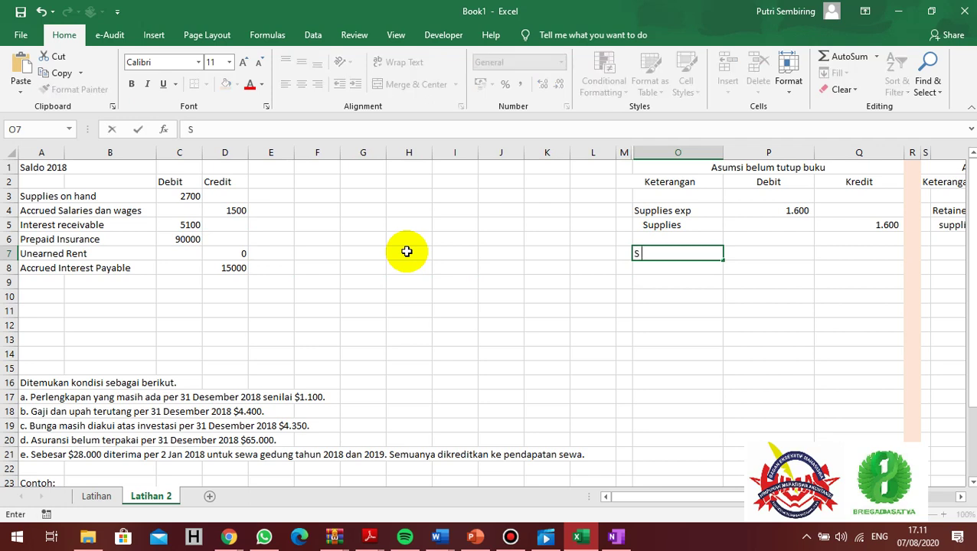
text( & w exp)
key(Return)
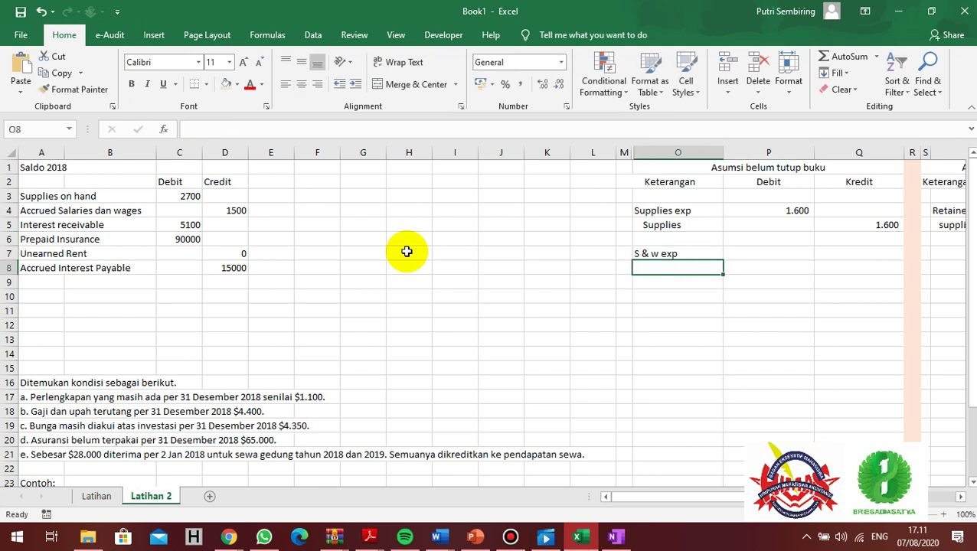
text(s)
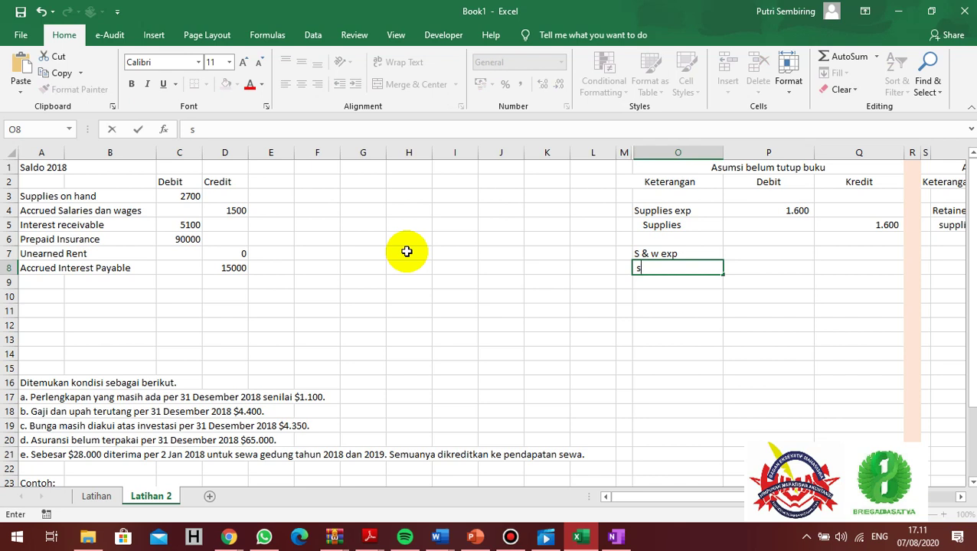
text(&w pay)
Record 2900 as the debit for S & w exp in P7 and as the credit for s&w pay in Q8.
key(Tab)
key(Up)
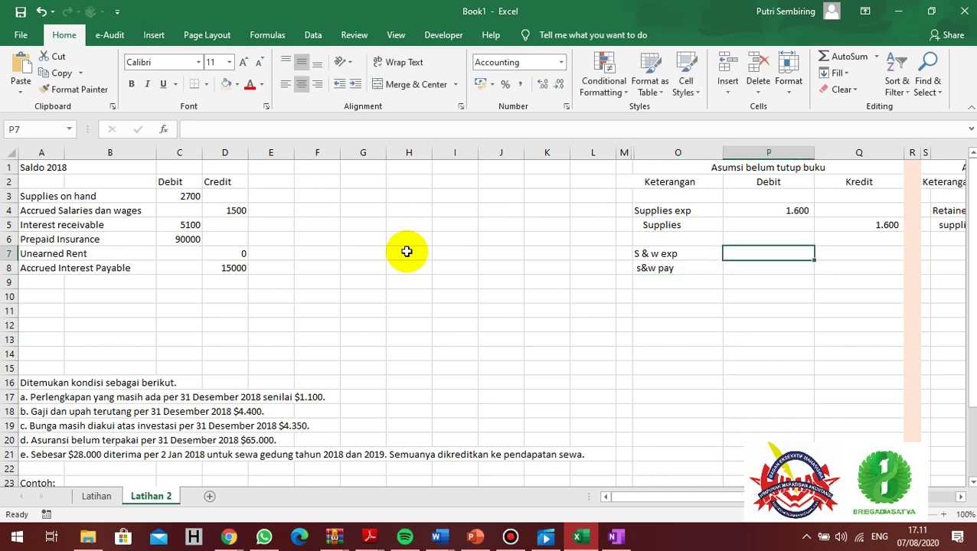
text(2900)
key(Return)
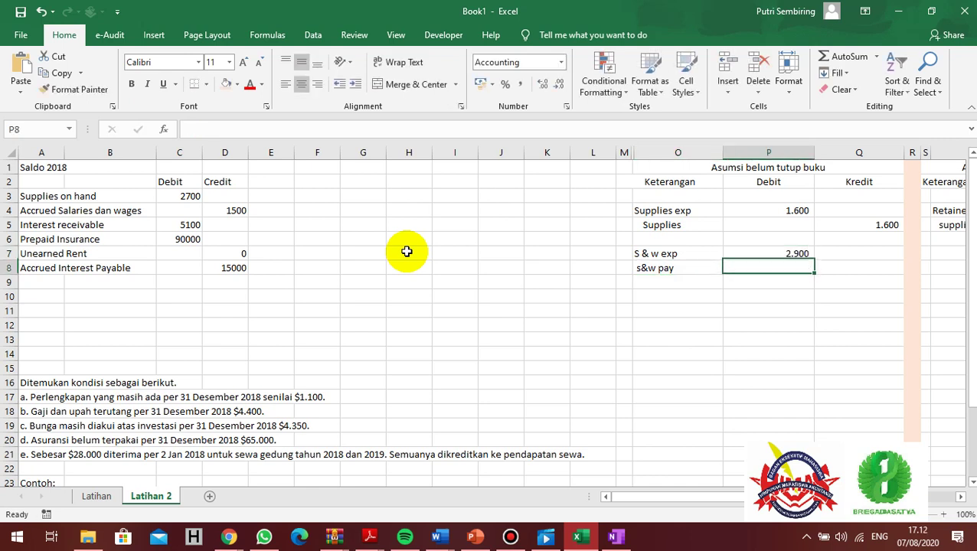
key(Right)
text(2900)
key(Tab)
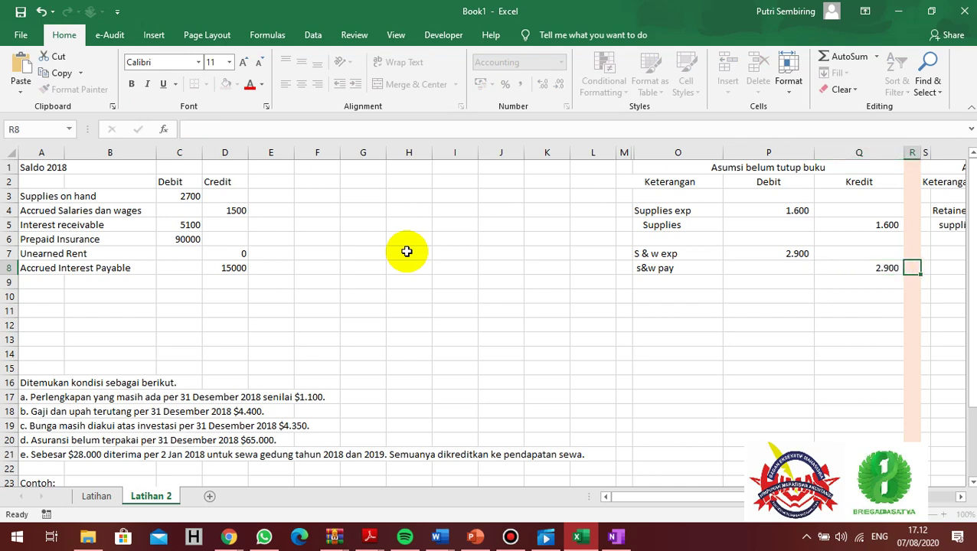
Enter the accounts "Retained earning" in T7 and an indented "s& pay" in T8 under "Asumsi sudah tutup buku".
key(Up)
key(Right)
key(Right)
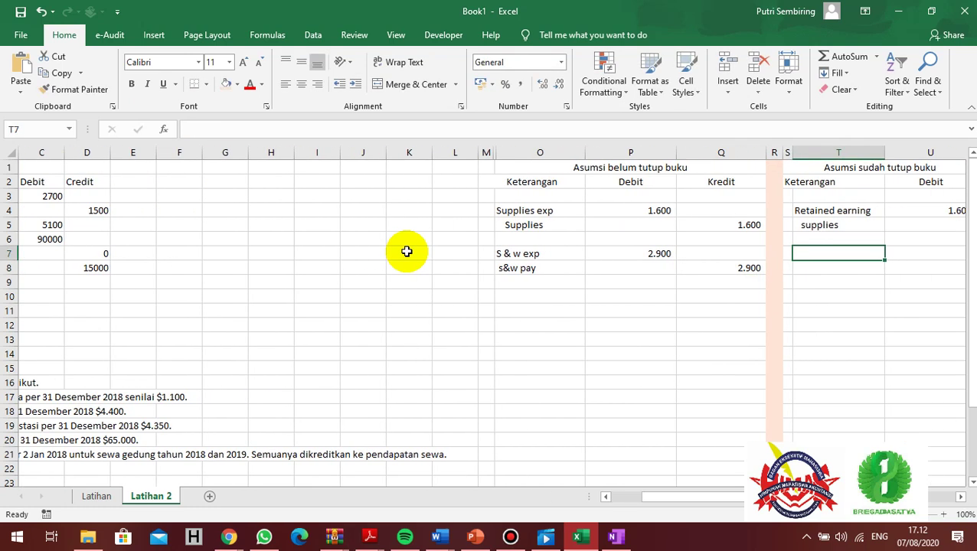
text(Retained )
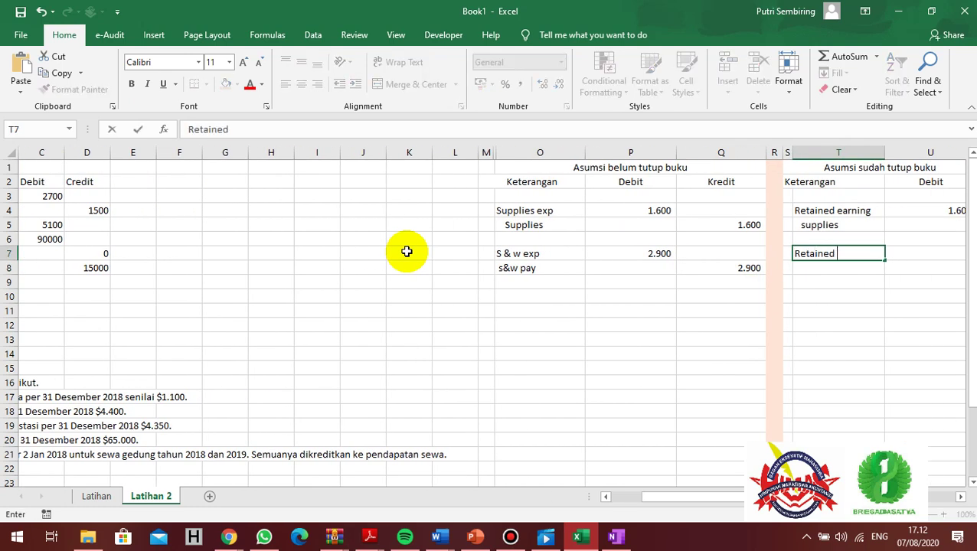
text(earning)
key(Return)
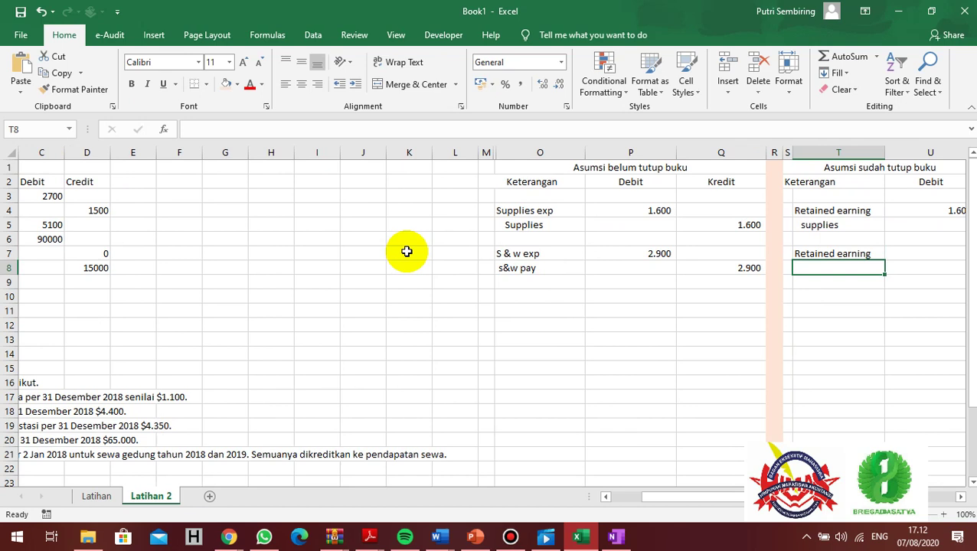
text(s)
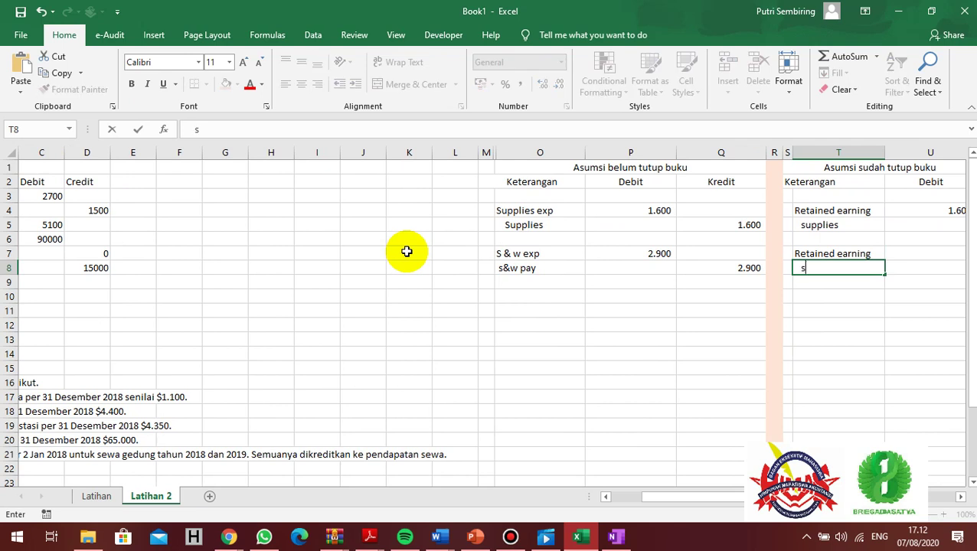
text(& pay)
Record 2900 as the debit for Retained earning in U7 and as the credit for s& pay in V8.
key(Up)
key(Right)
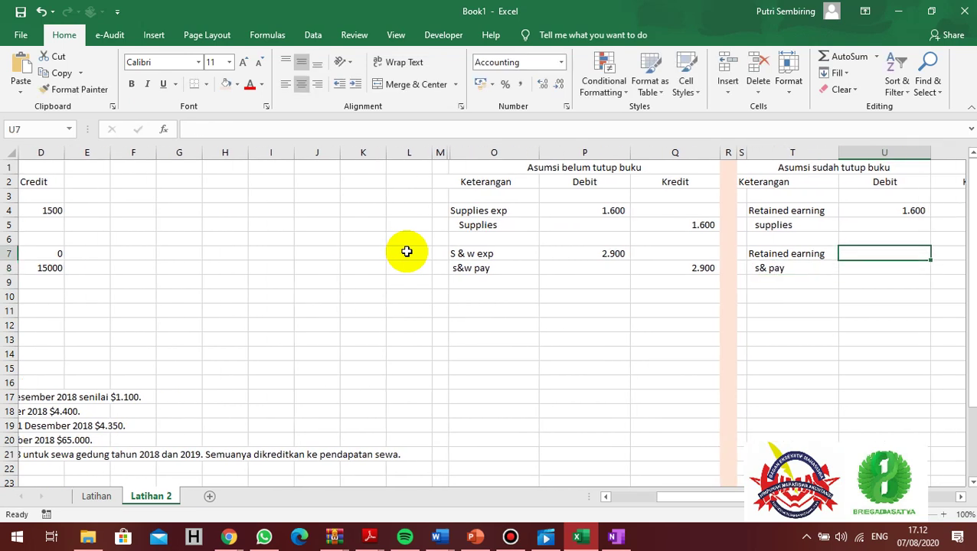
text(2900)
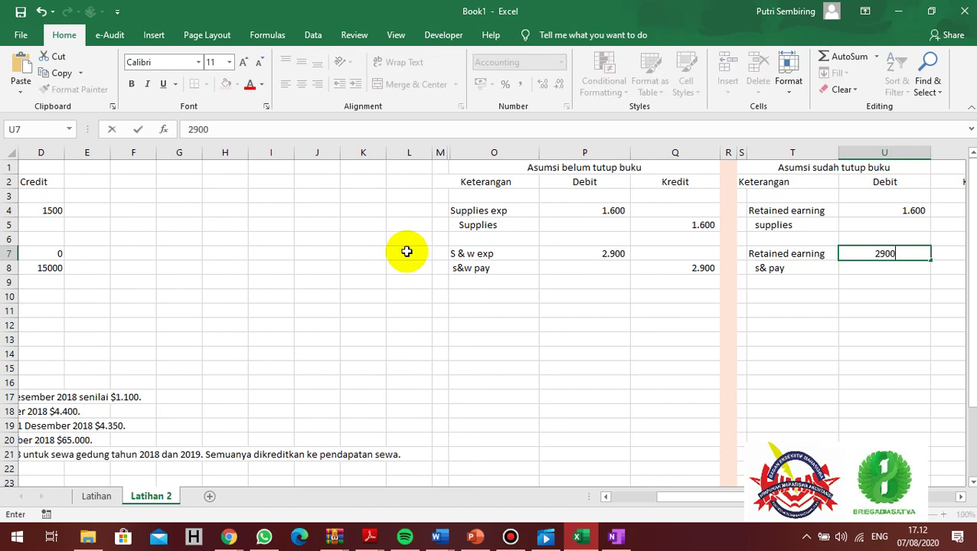
key(Down)
key(Right)
text(2900)
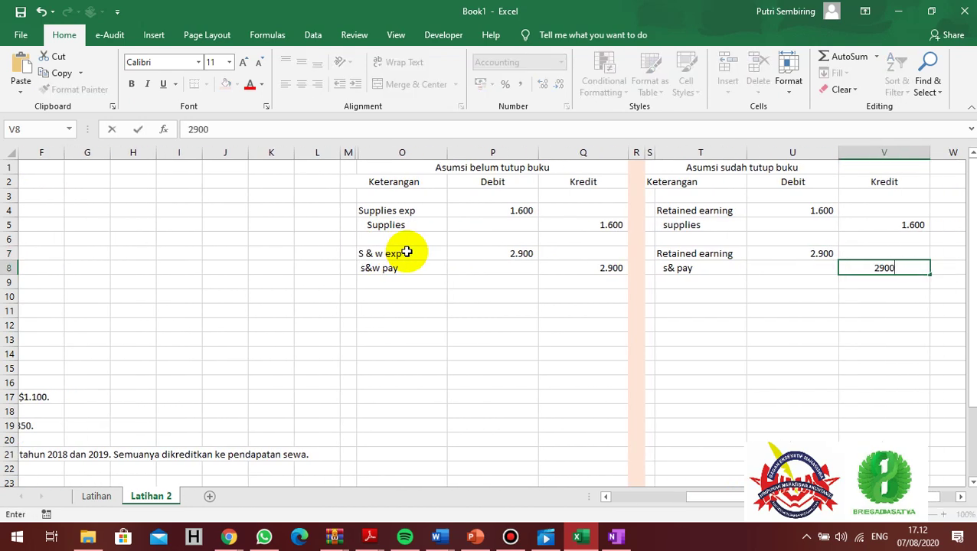
key(Down)
Return to the Saldo 2018 balances and review the Interest receivable balance against condition c.
key(Left)
key(Left)
key(Left)
key(Left)
key(Left)
key(Left)
key(Left)
key(Left)
key(Left)
key(Left)
key(Left)
key(Left)
key(Left)
key(Left)
key(Left)
key(Left)
key(Left)
key(Left)
key(Left)
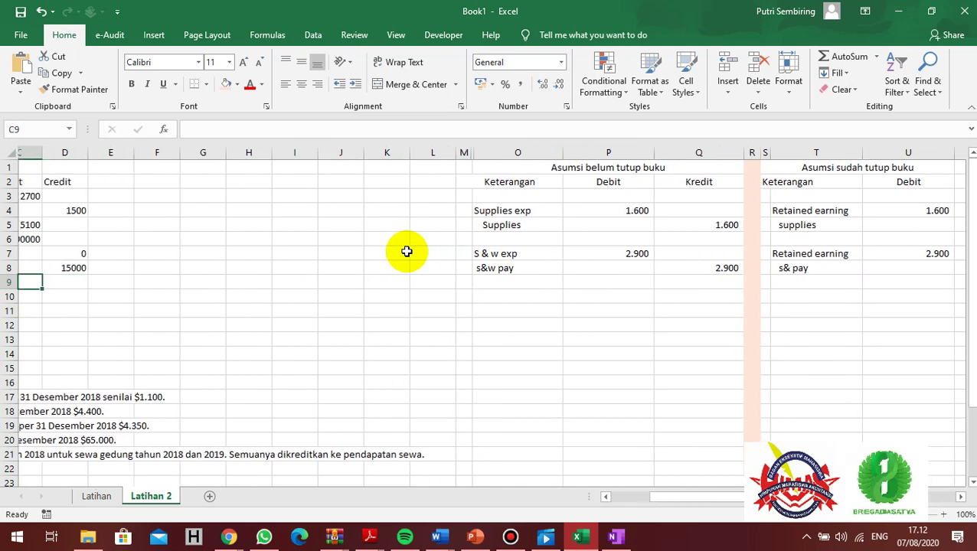
key(Left)
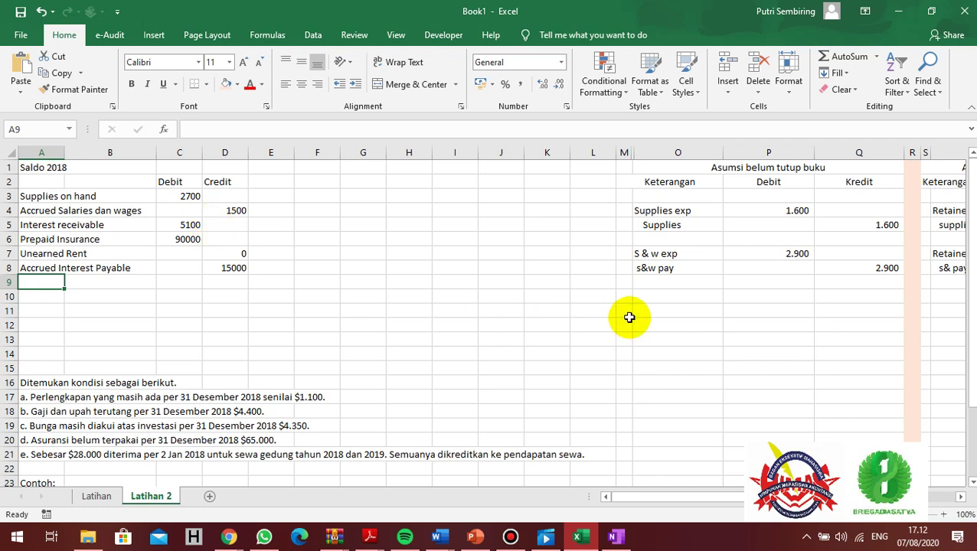
Enter the accounts "Interest revenuw" in O10 and an indented "Interest receivable" in O11 under "Asumsi belum tutup buku".
click(659, 295)
text(Inte)
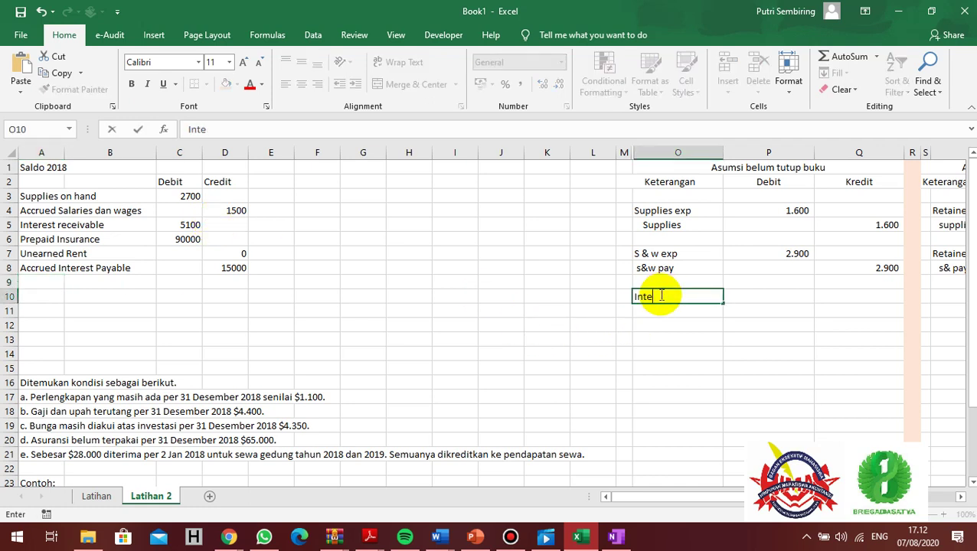
text(rest revenuw)
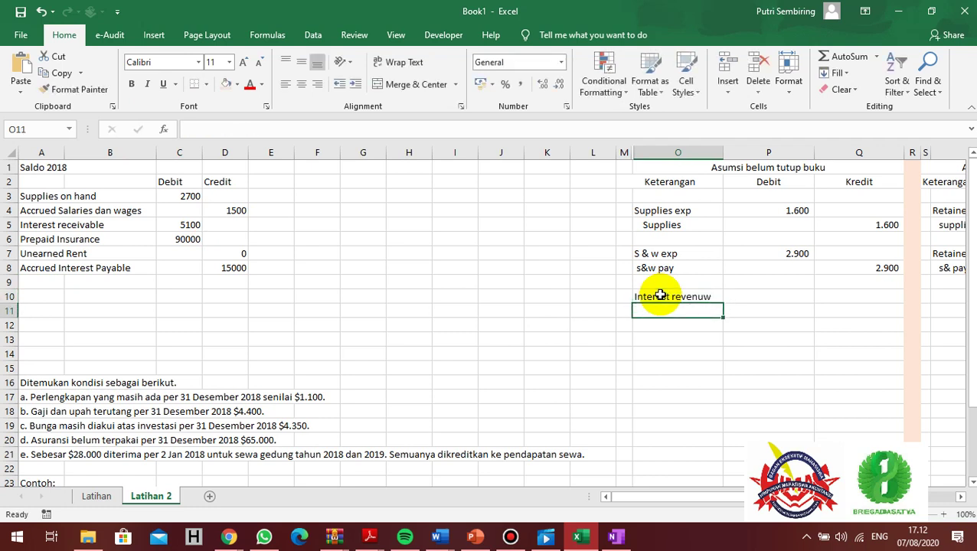
text(Intere)
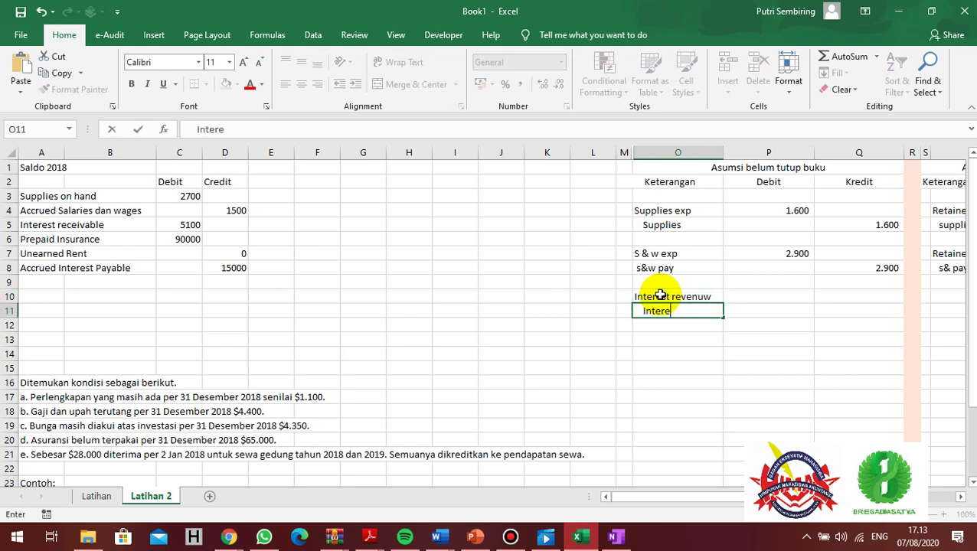
text(st receivable)
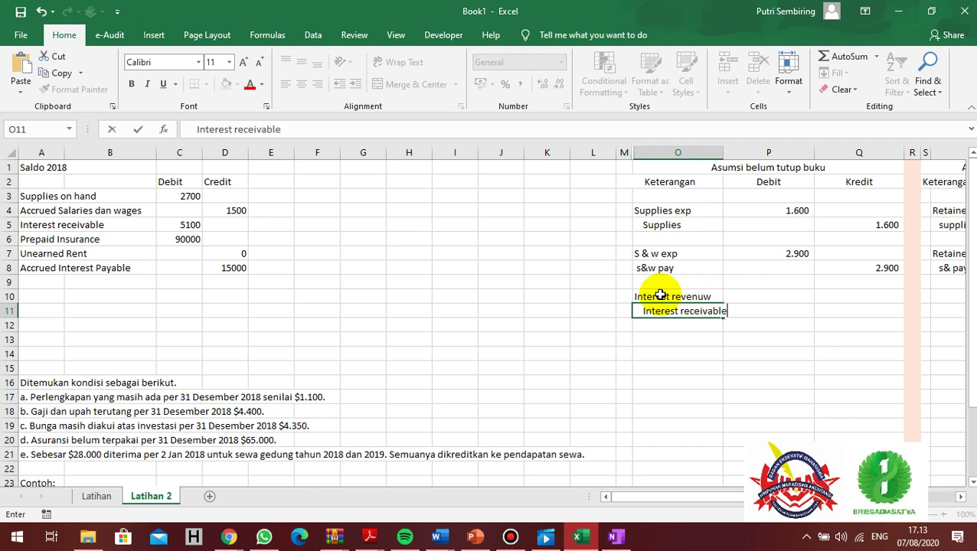
Record 750 as the debit for the interest revenue account in P10 and as the credit for Interest receivable in Q11.
key(Tab)
key(Up)
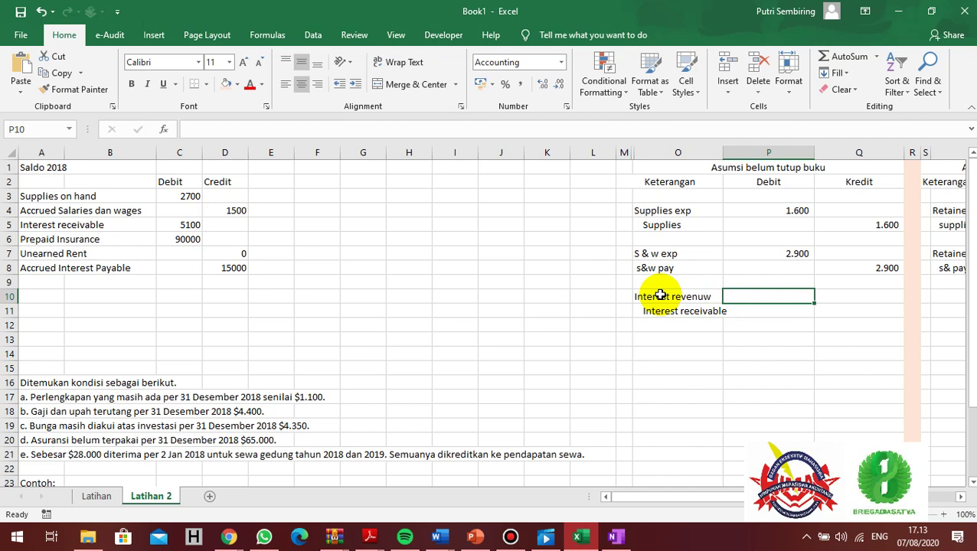
text(750)
key(Return)
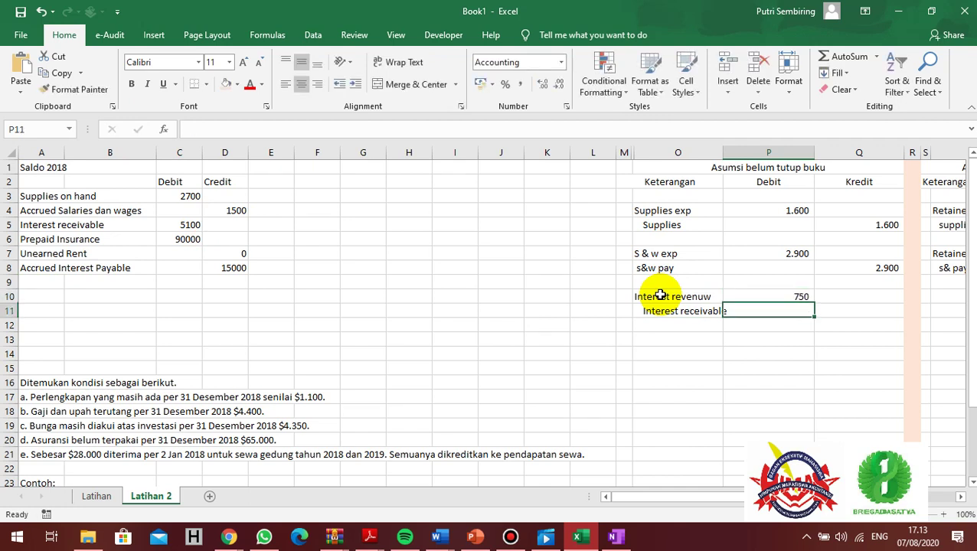
key(Tab)
text(750)
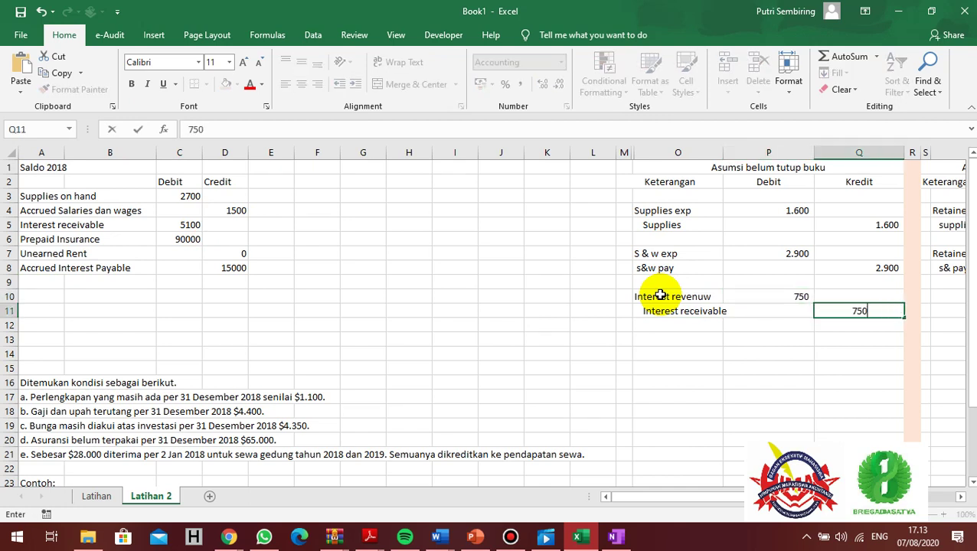
key(Tab)
Enter the account "Retained earnng" in T10 under "Asumsi sudah tutup buku".
key(Up)
key(Right)
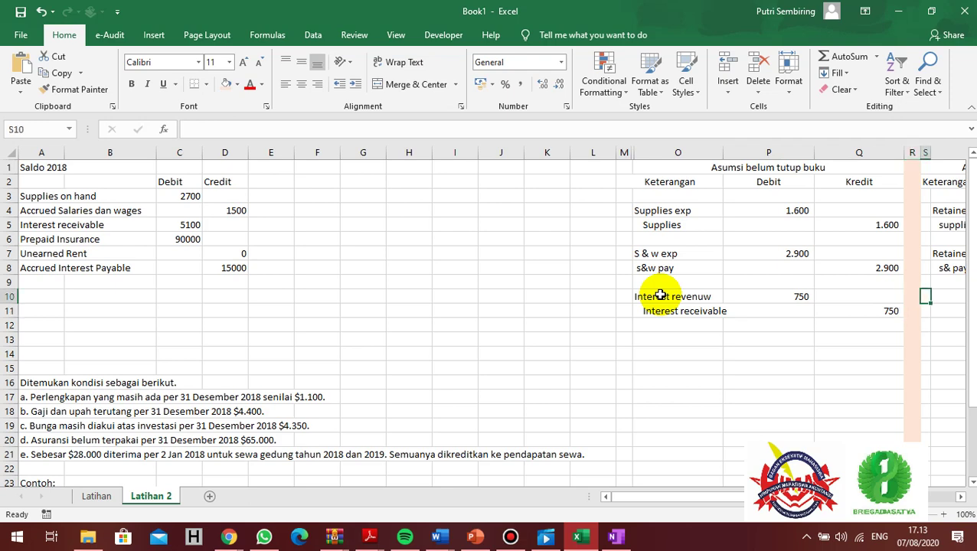
key(Right)
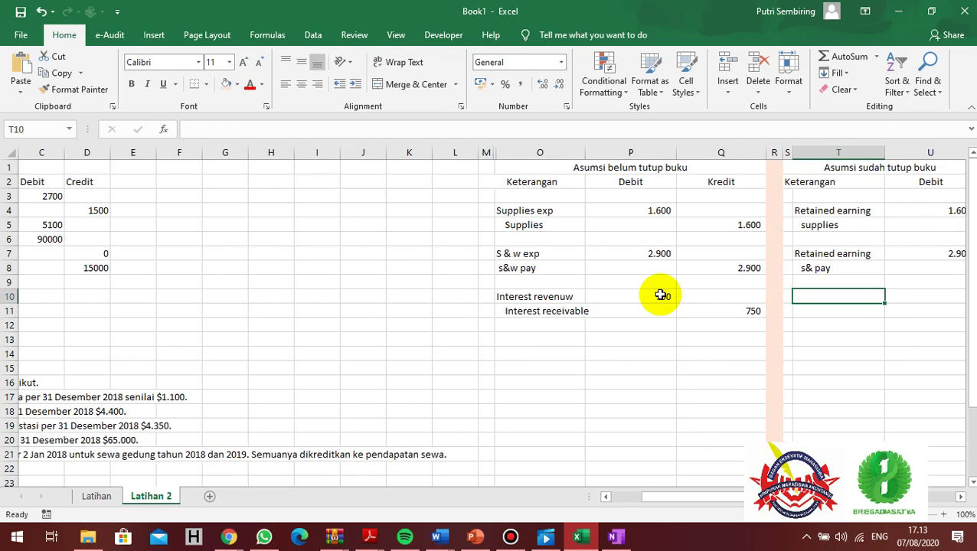
text(Retained )
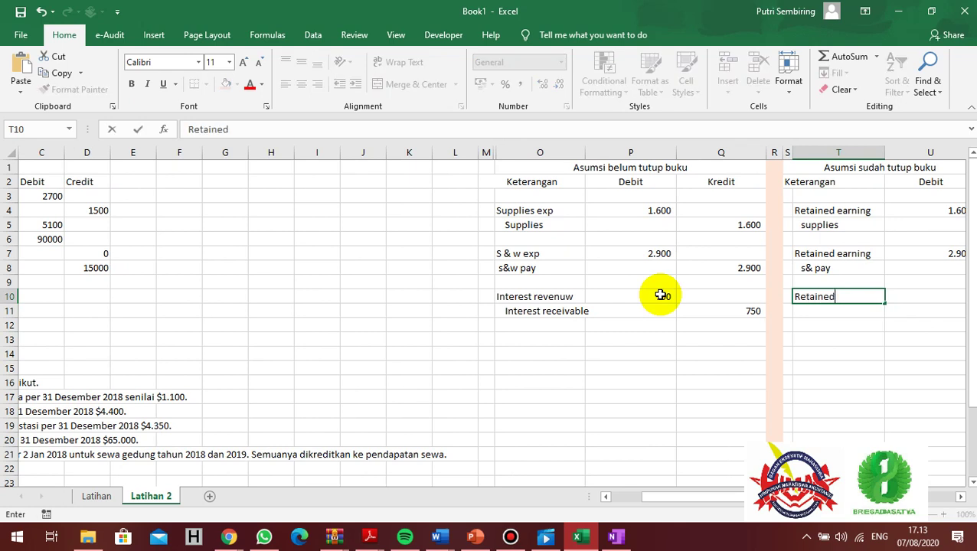
text(a)
key(BackSpace)
text(earnng)
key(Return)
text(n)
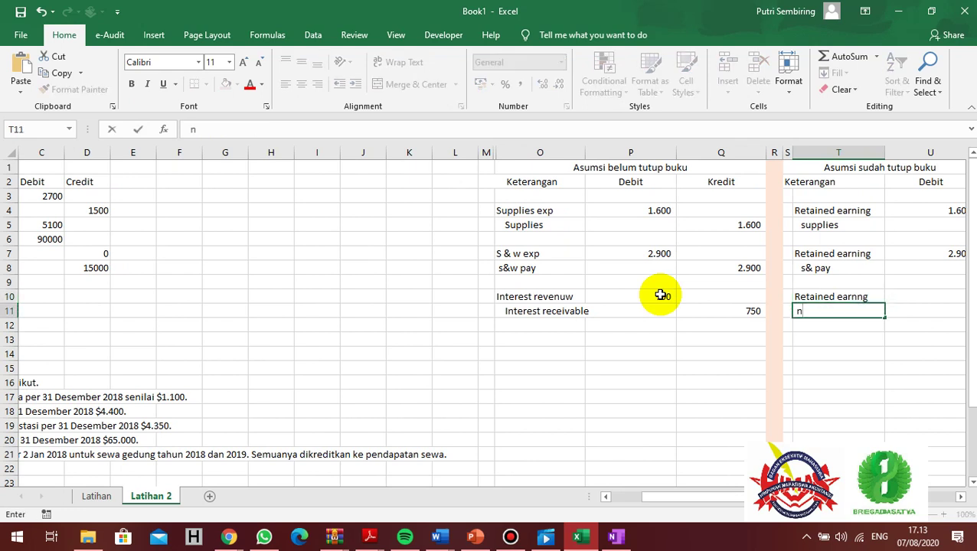
text( =)
key(Left)
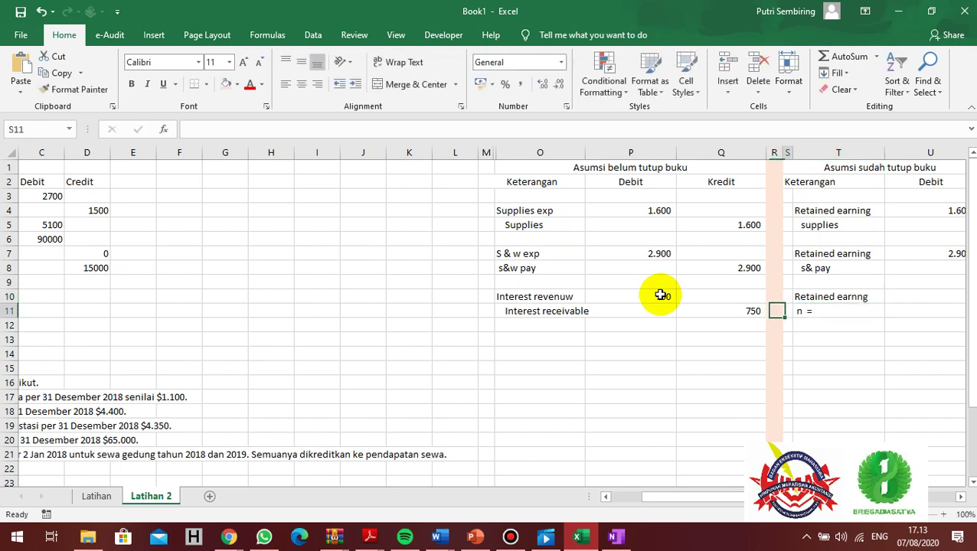
key(Right)
key(BackSpace)
text(=)
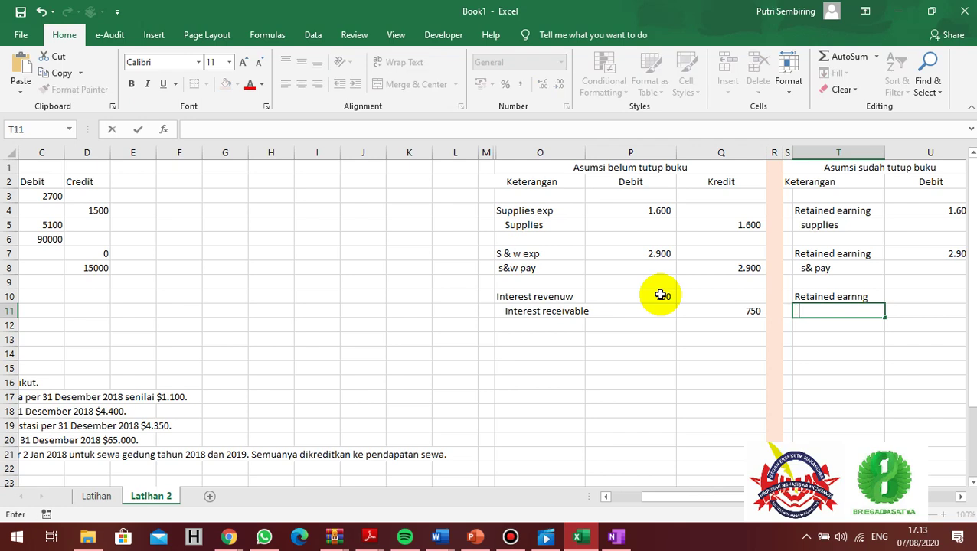
key(Left)
key(Left)
key(Left)
key(Left)
key(Left)
key(Right)
key(Right)
key(Right)
key(Right)
key(Right)
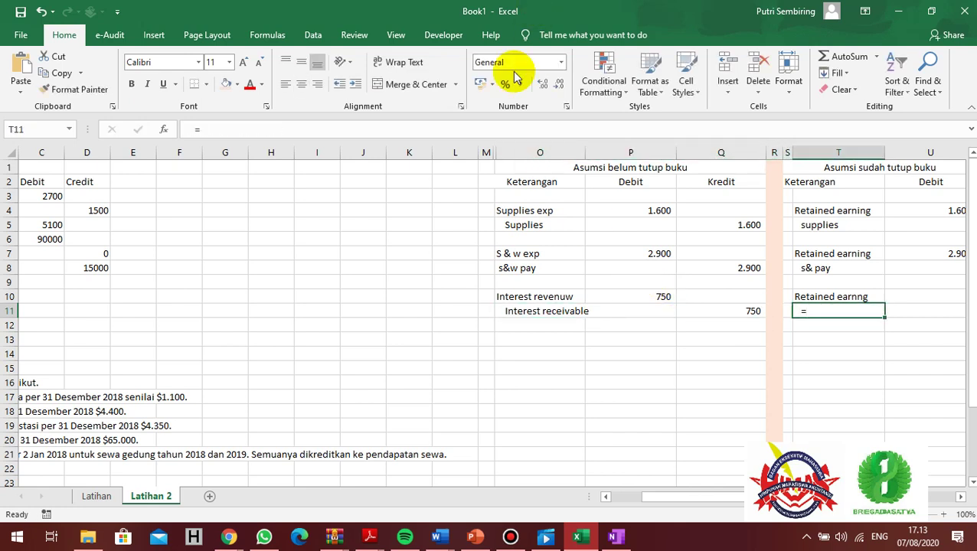
Replace the contents of T11 with the formula =O11 to reuse the Interest receivable account name.
click(489, 130)
key(BackSpace)
key(BackSpace)
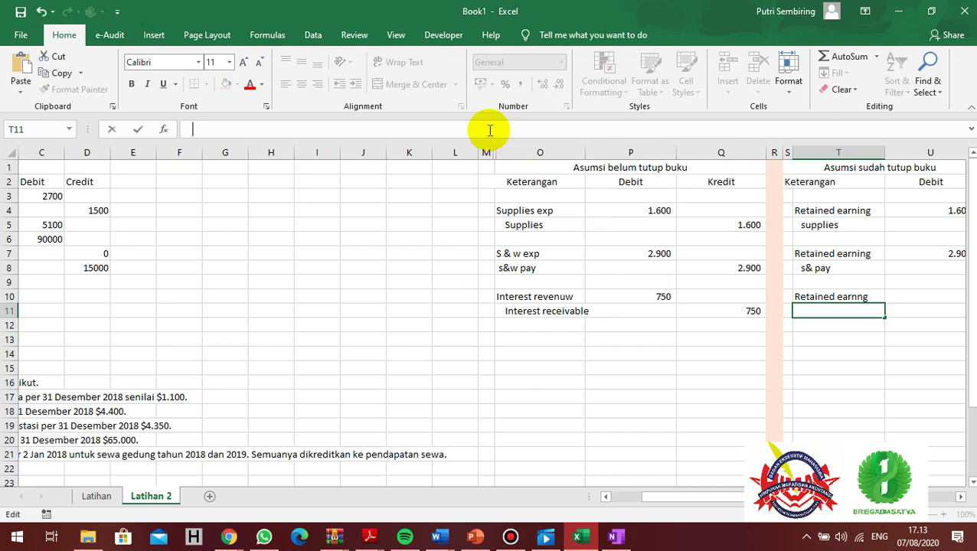
text(=)
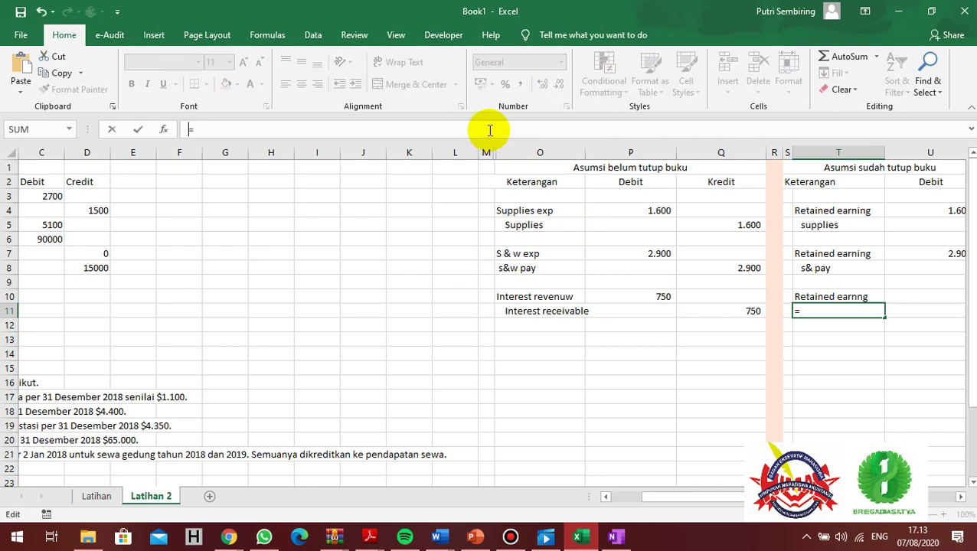
click(583, 312)
key(Return)
key(Up)
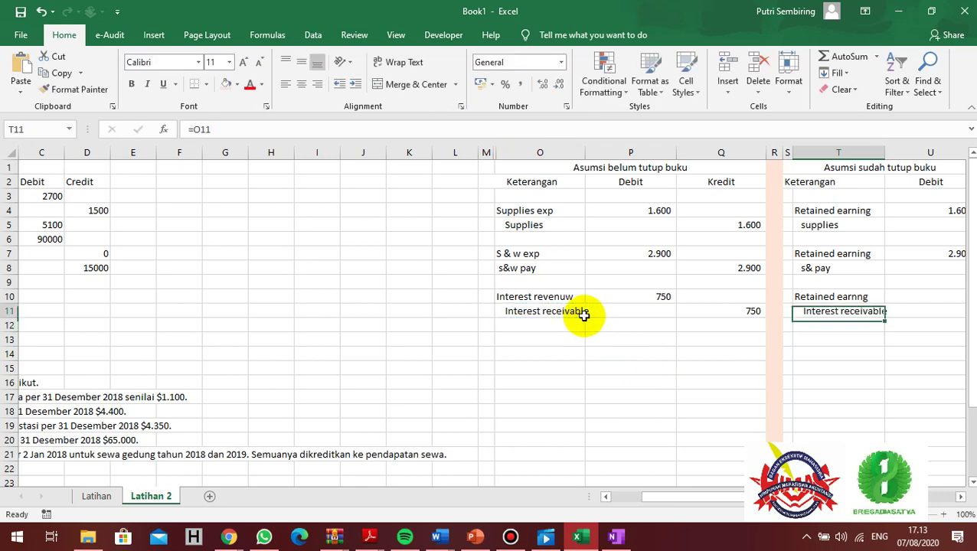
Record 750 as the debit for the retained earnings account in U10.
key(Right)
key(Up)
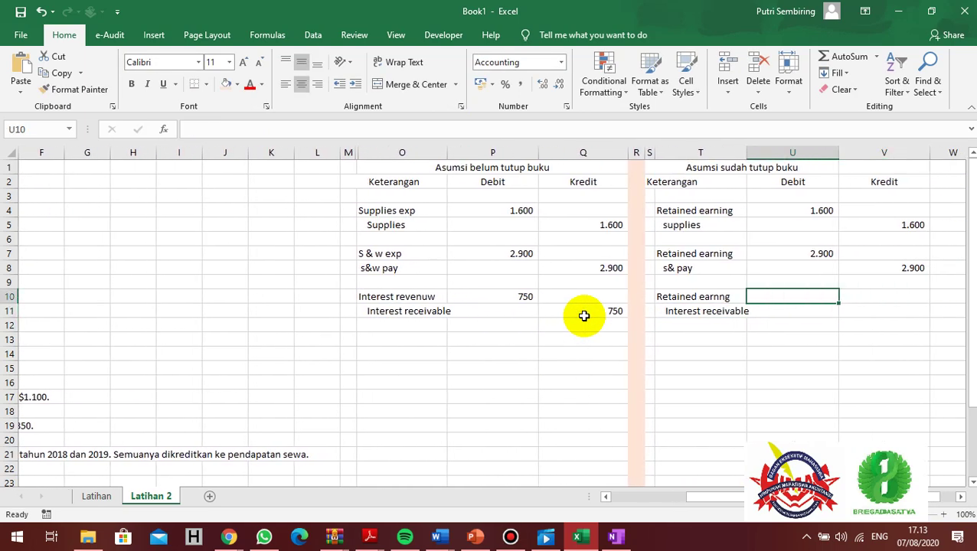
text(750)
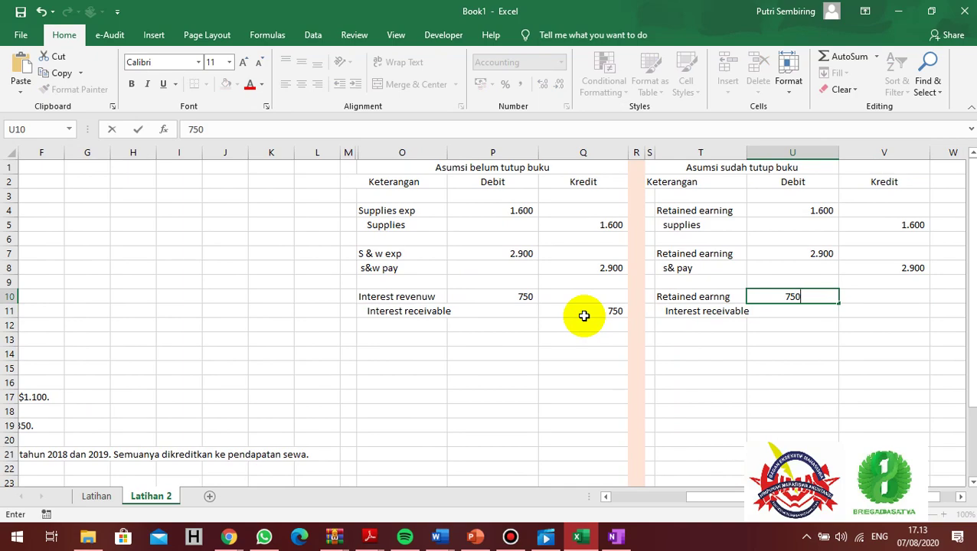